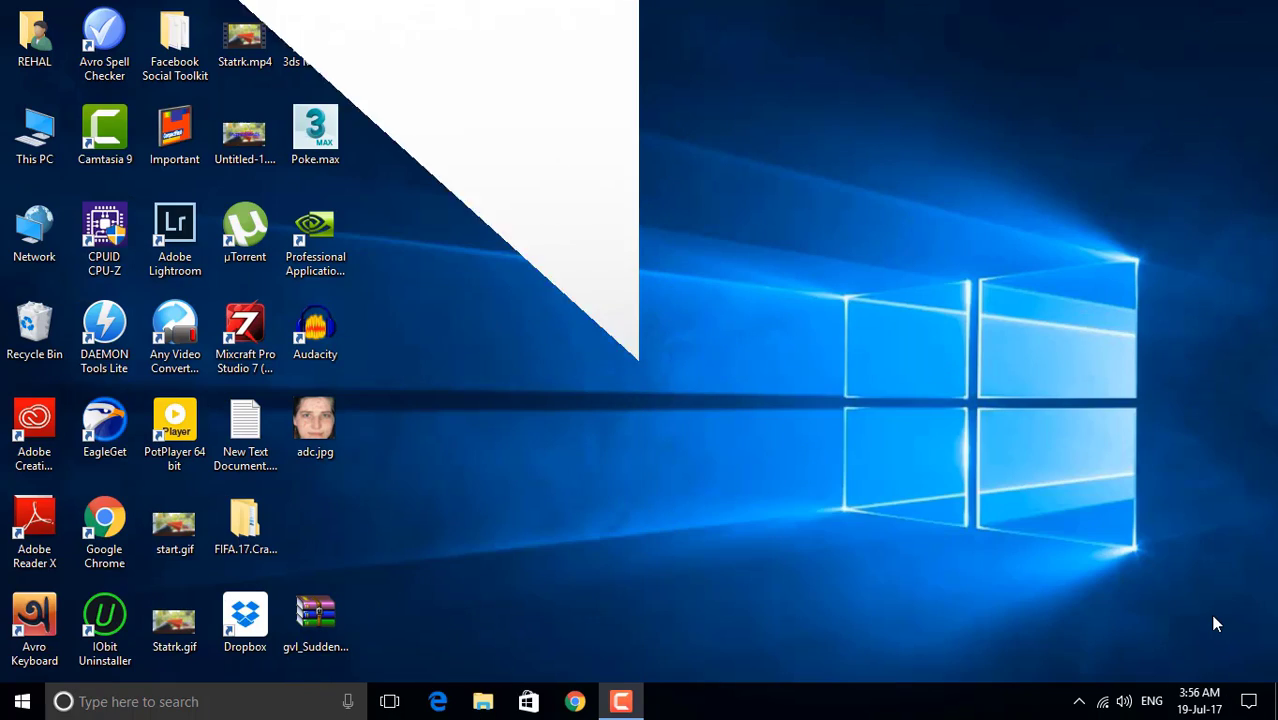
Start Photoshop and open the image adc.jpg from the Desktop.
click(22, 701)
click(119, 455)
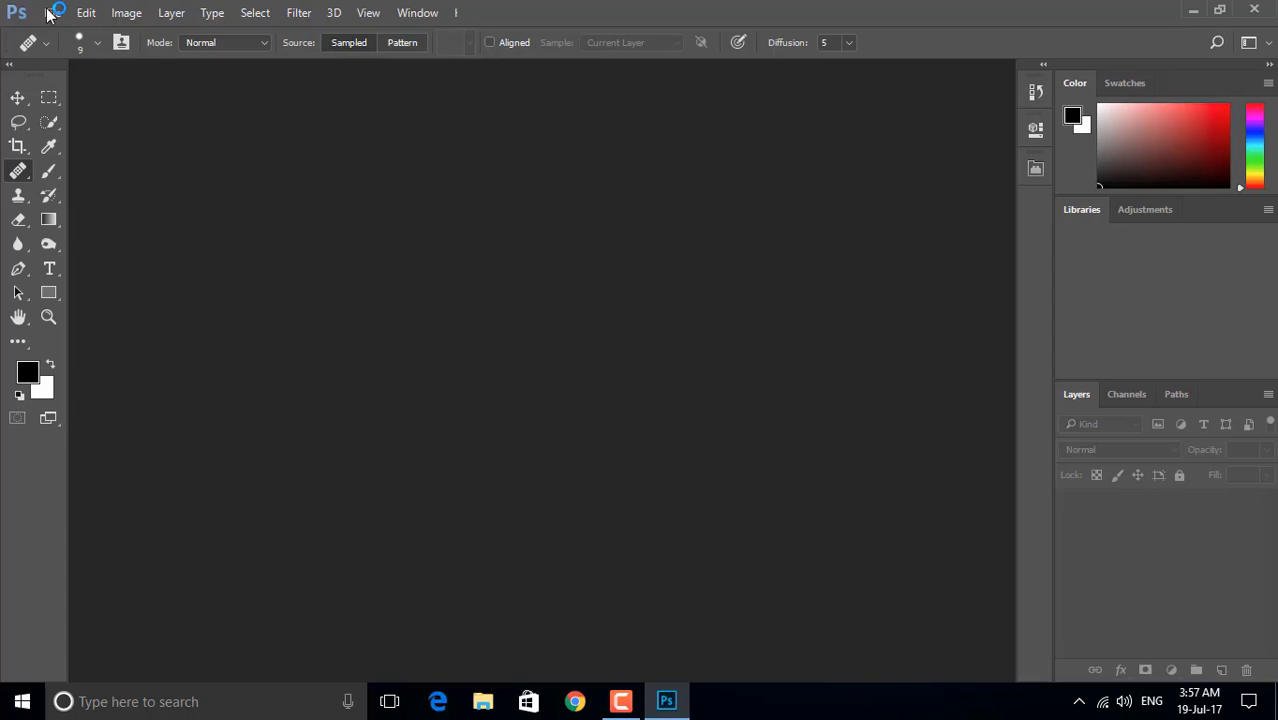
click(50, 12)
click(52, 12)
click(52, 12)
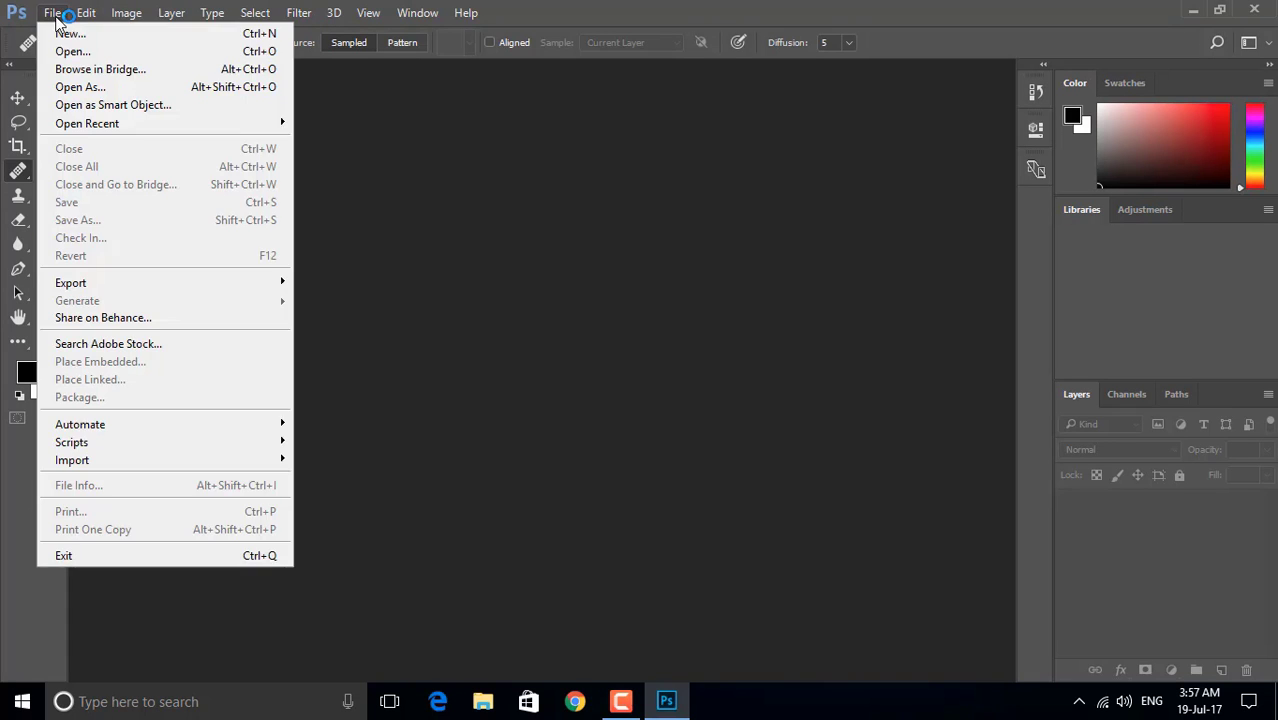
click(68, 51)
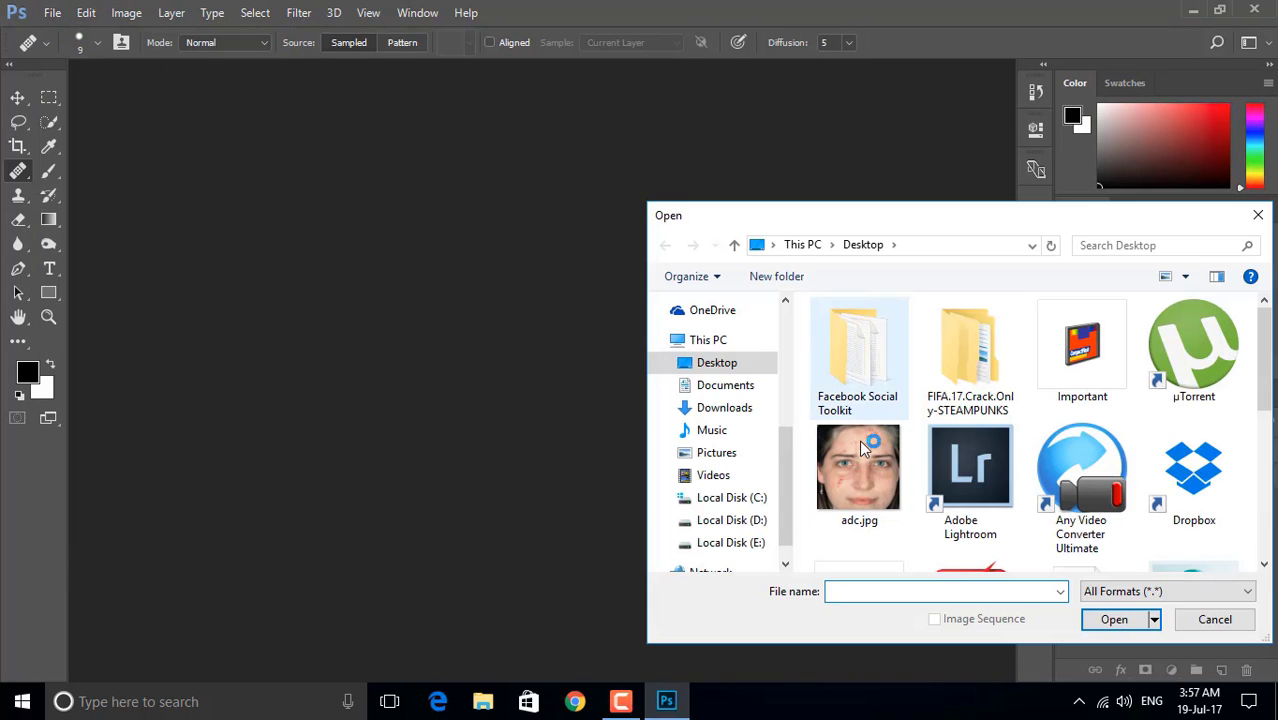
drag(884, 222, 494, 118)
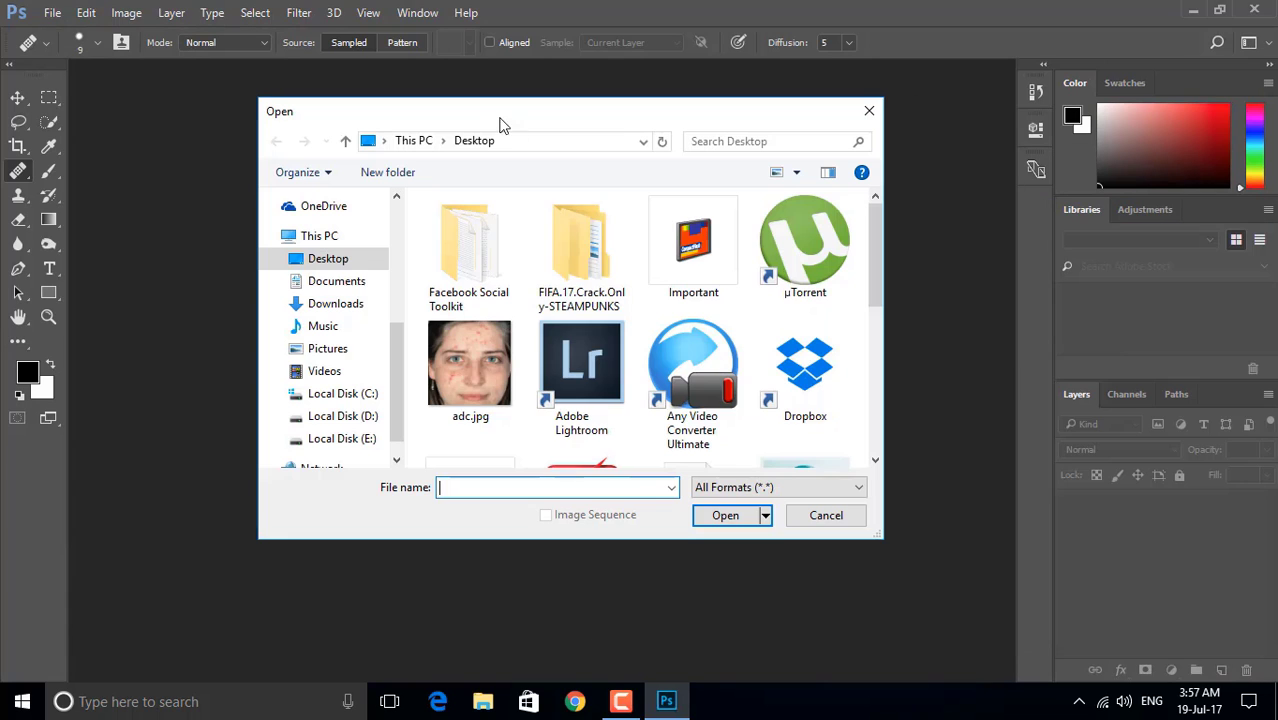
click(475, 373)
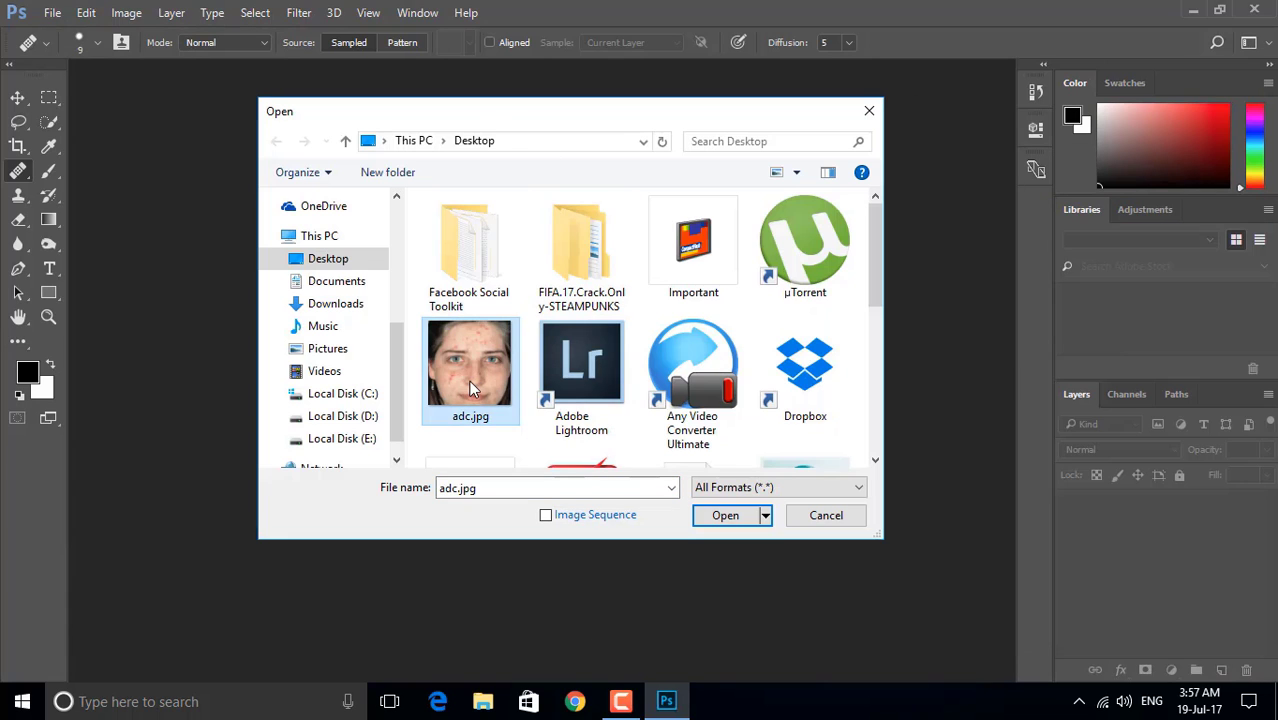
double_click(476, 379)
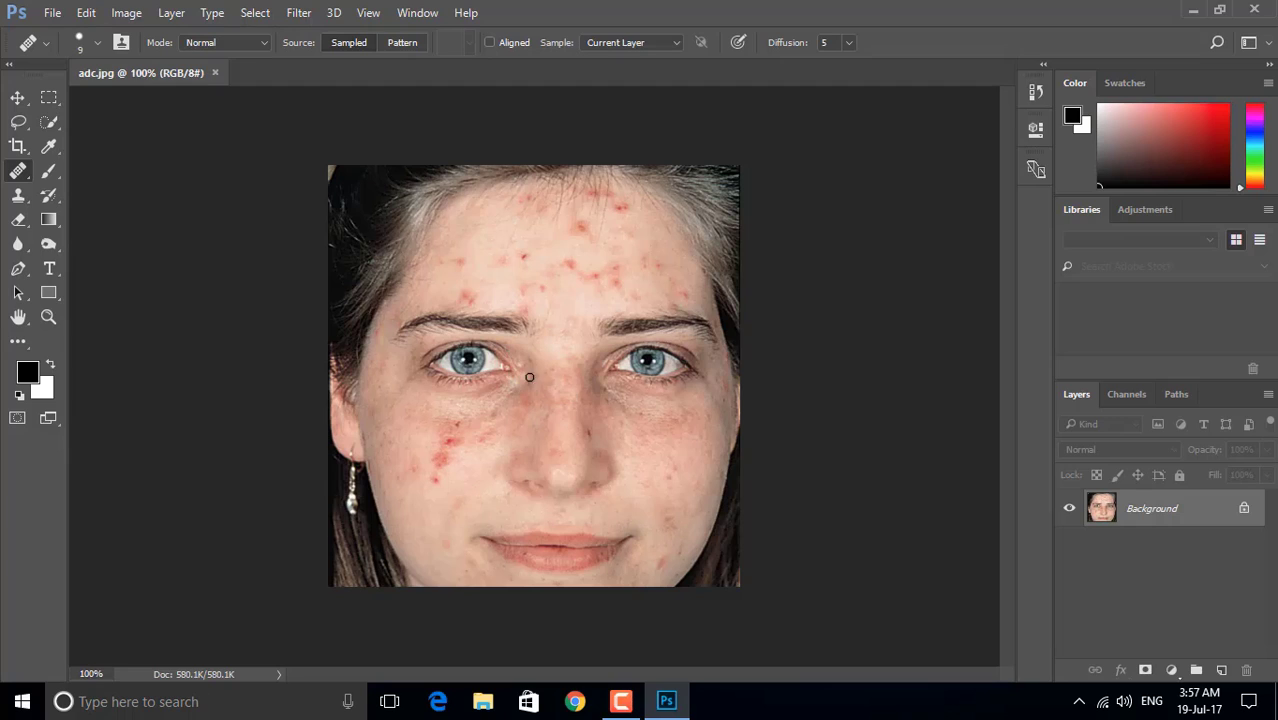
Duplicate the Background layer of the portrait.
click(648, 287)
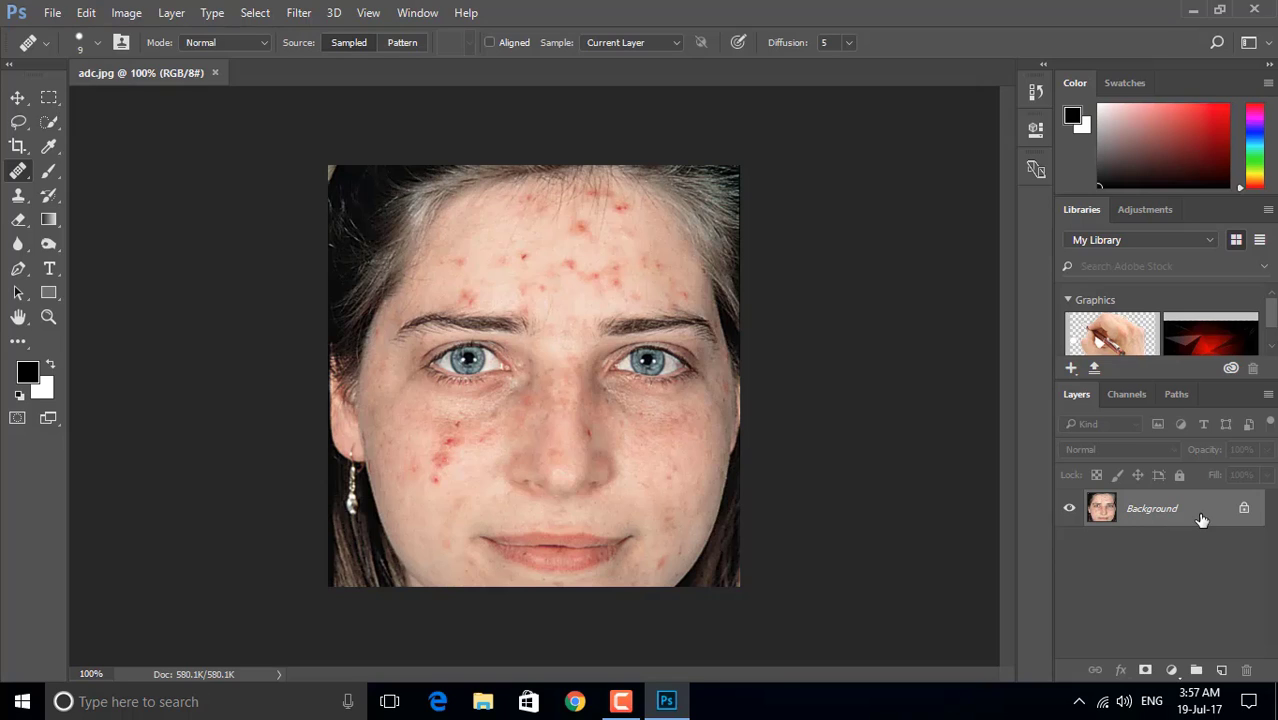
key(ctrl+j)
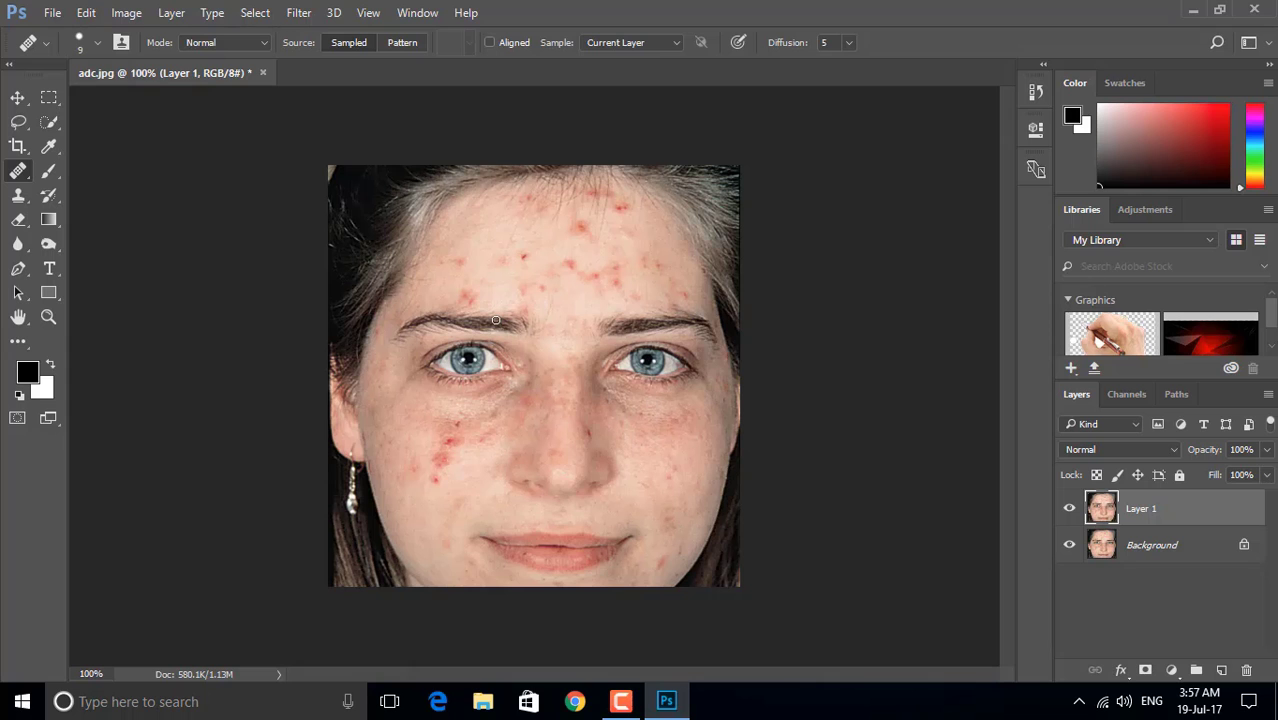
Choose the Spot Healing Brush with size 9 and remove the dark red spot in the middle of the forehead.
key(ctrl+minus)
key(ctrl+equal)
key(ctrl+equal)
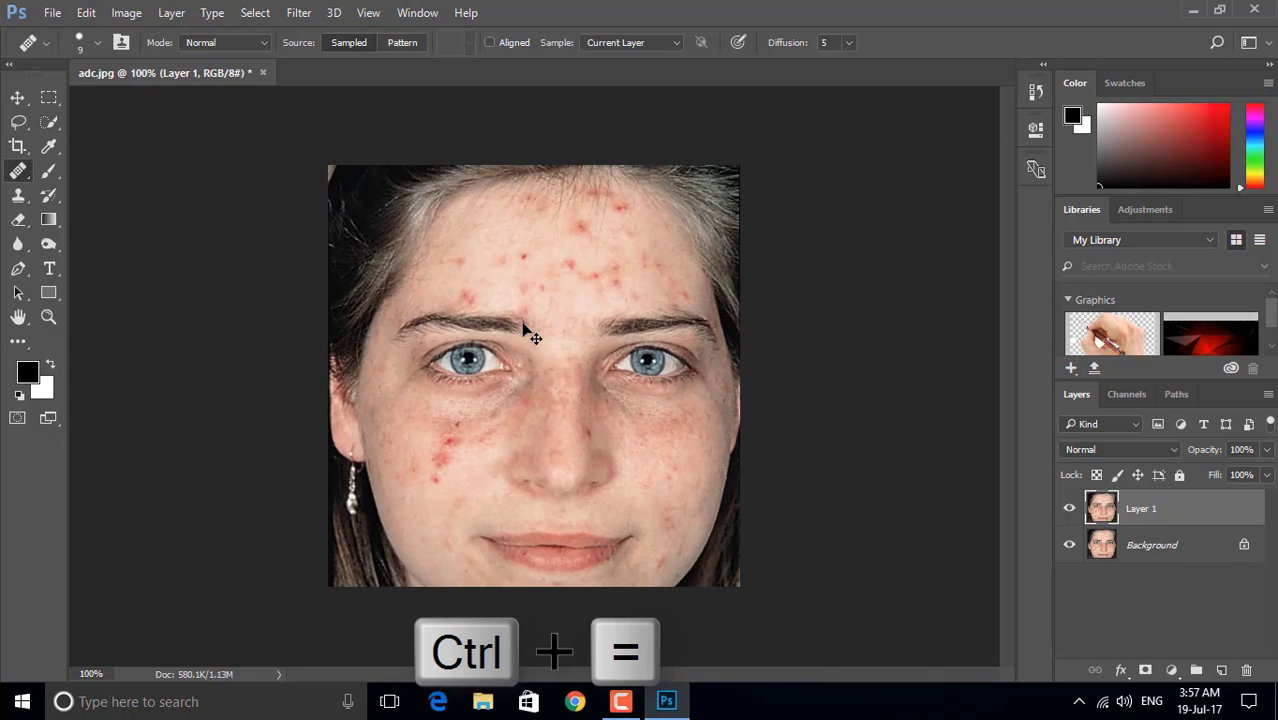
drag(624, 233, 617, 388)
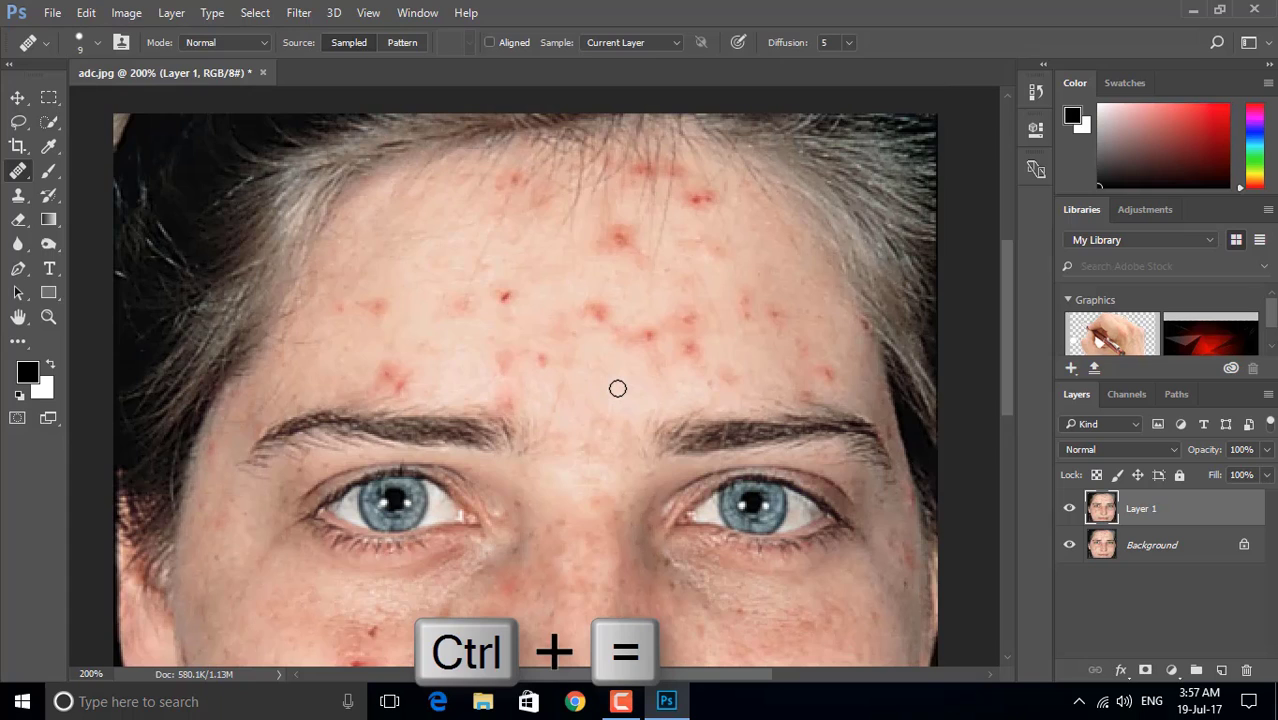
right_click(17, 175)
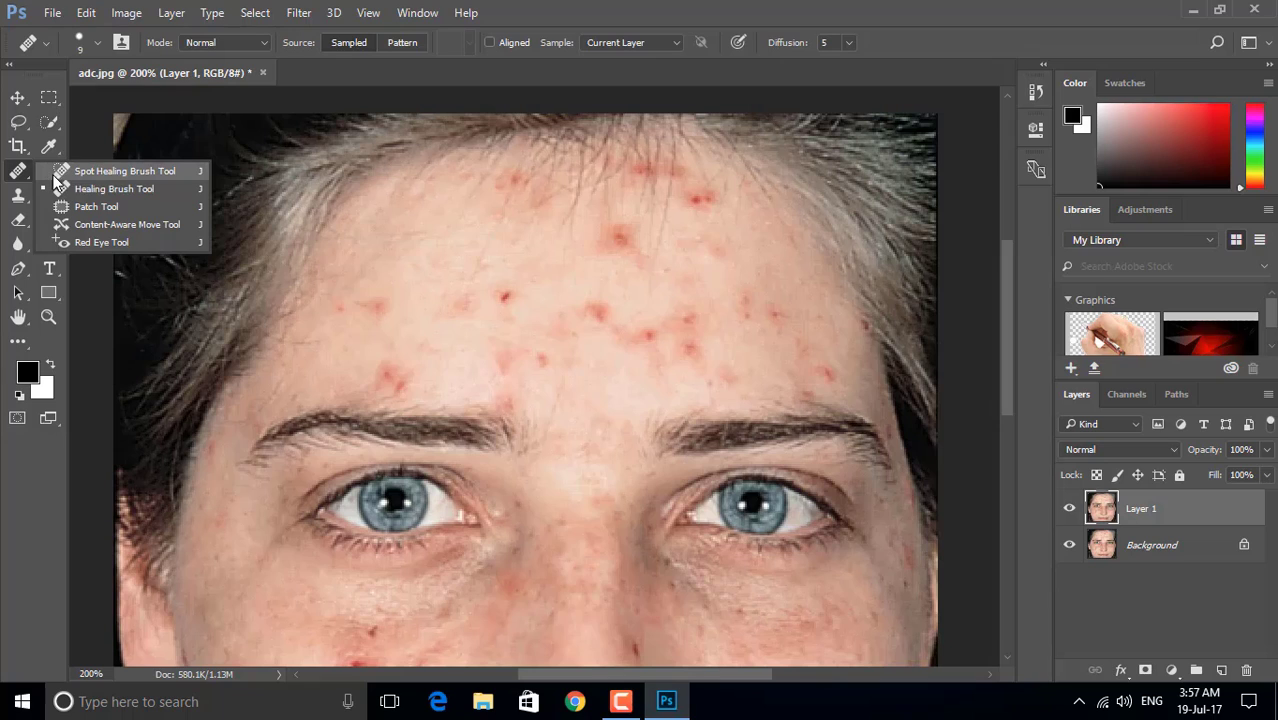
click(133, 174)
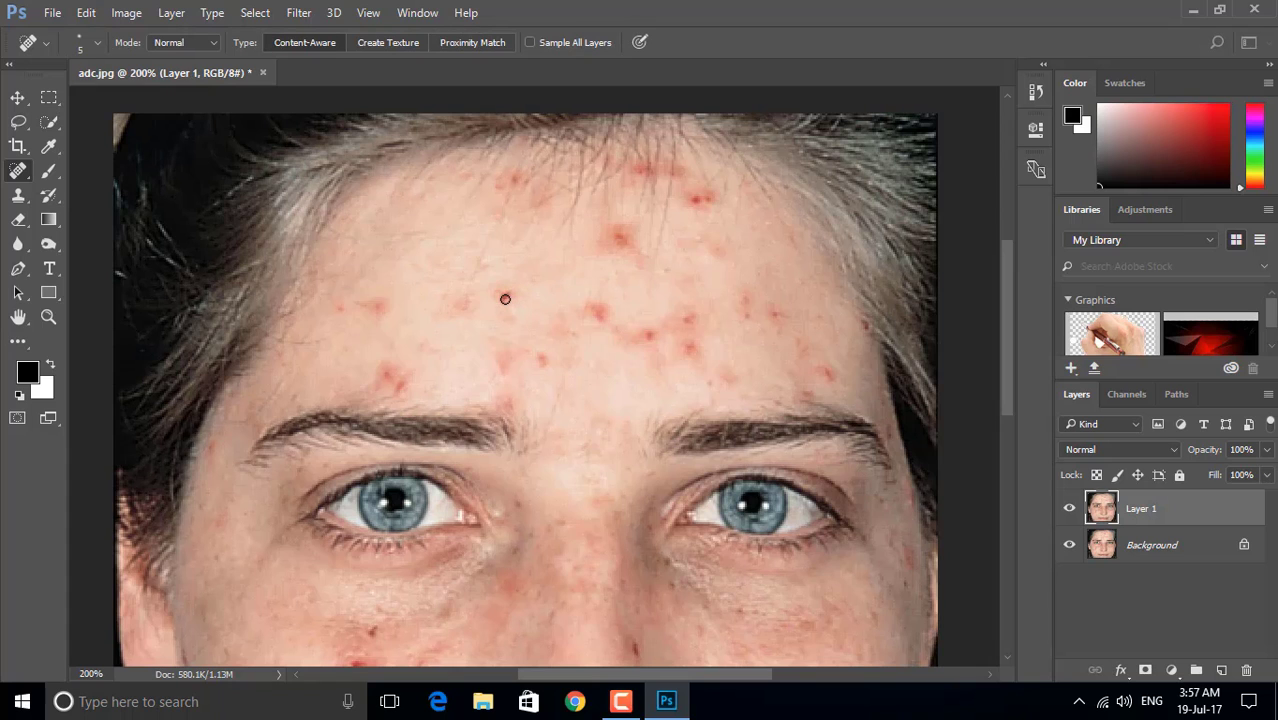
key(ctrl+plus)
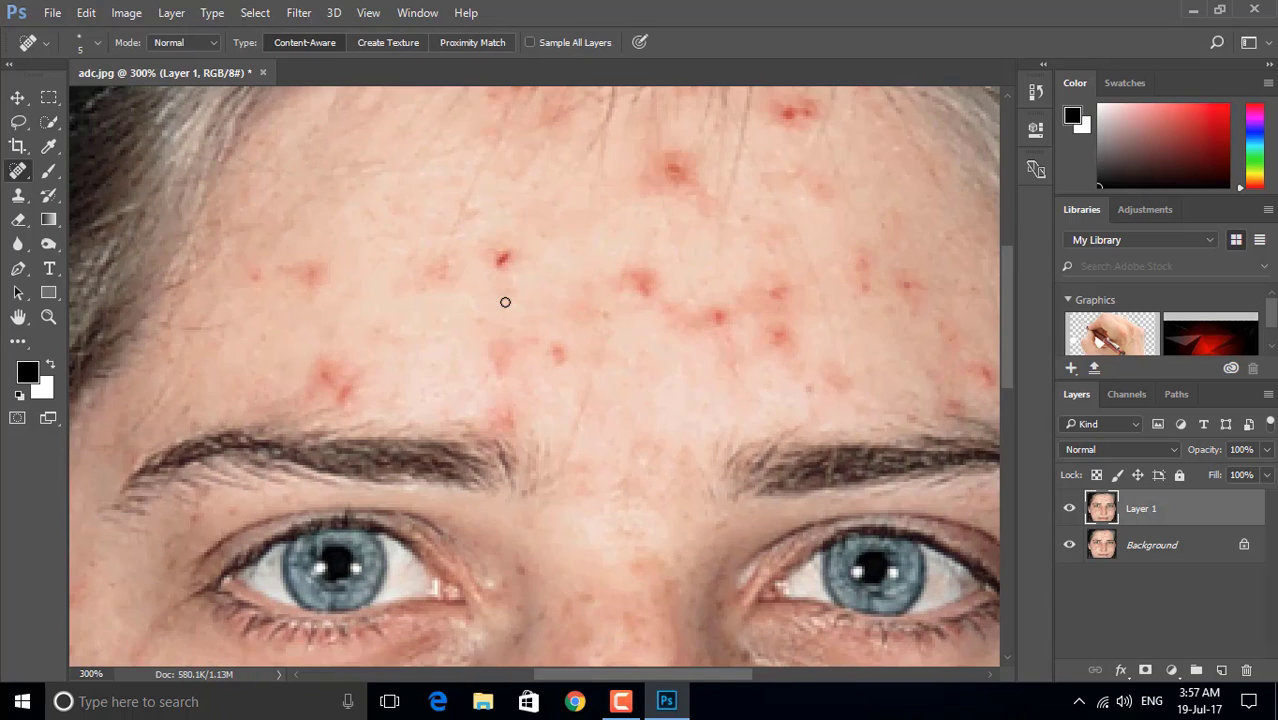
drag(519, 260, 530, 300)
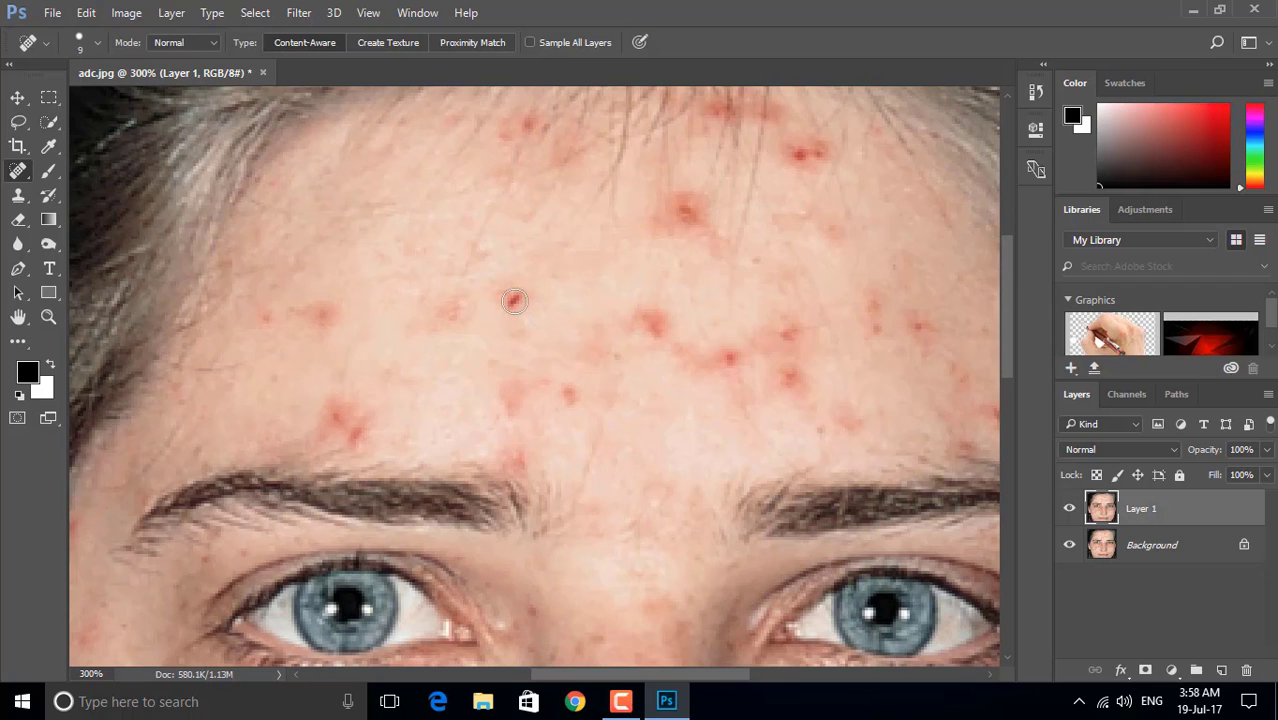
click(514, 301)
Enlarge the healing brush to size 15 and heal the spots above the inner end of the left-hand eyebrow.
drag(665, 313, 313, 357)
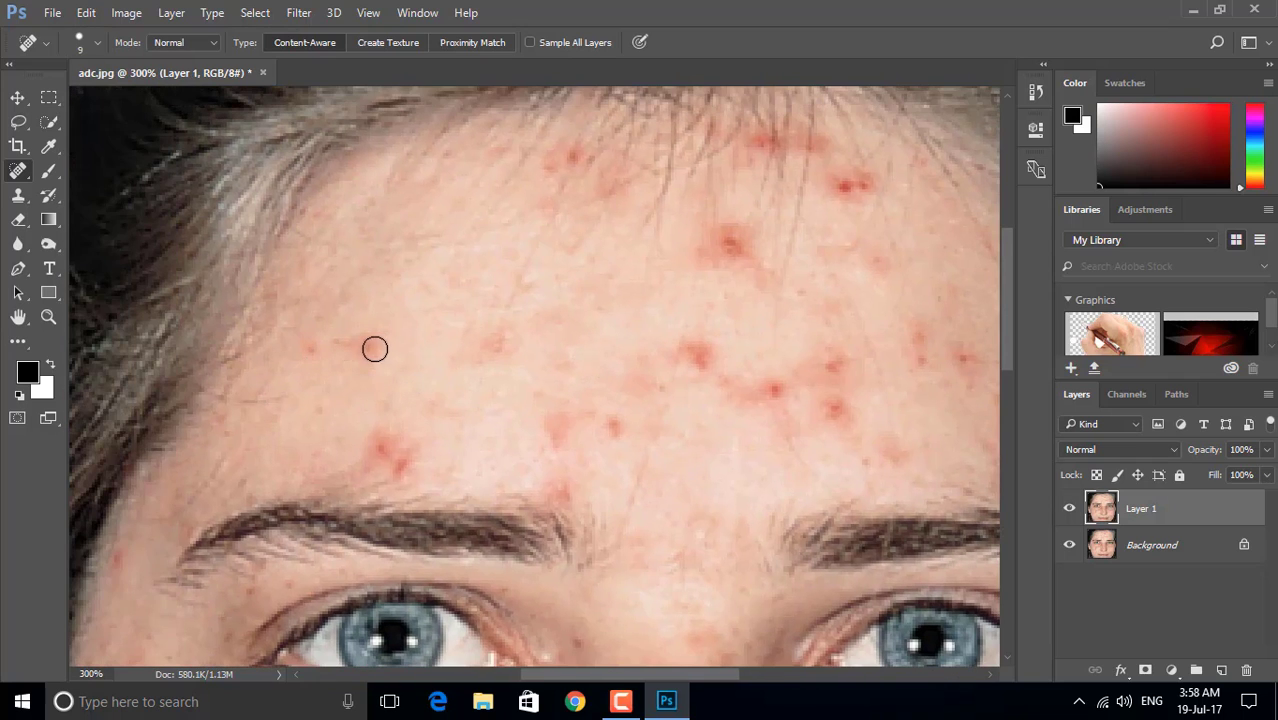
scroll(628, 428, right, 2)
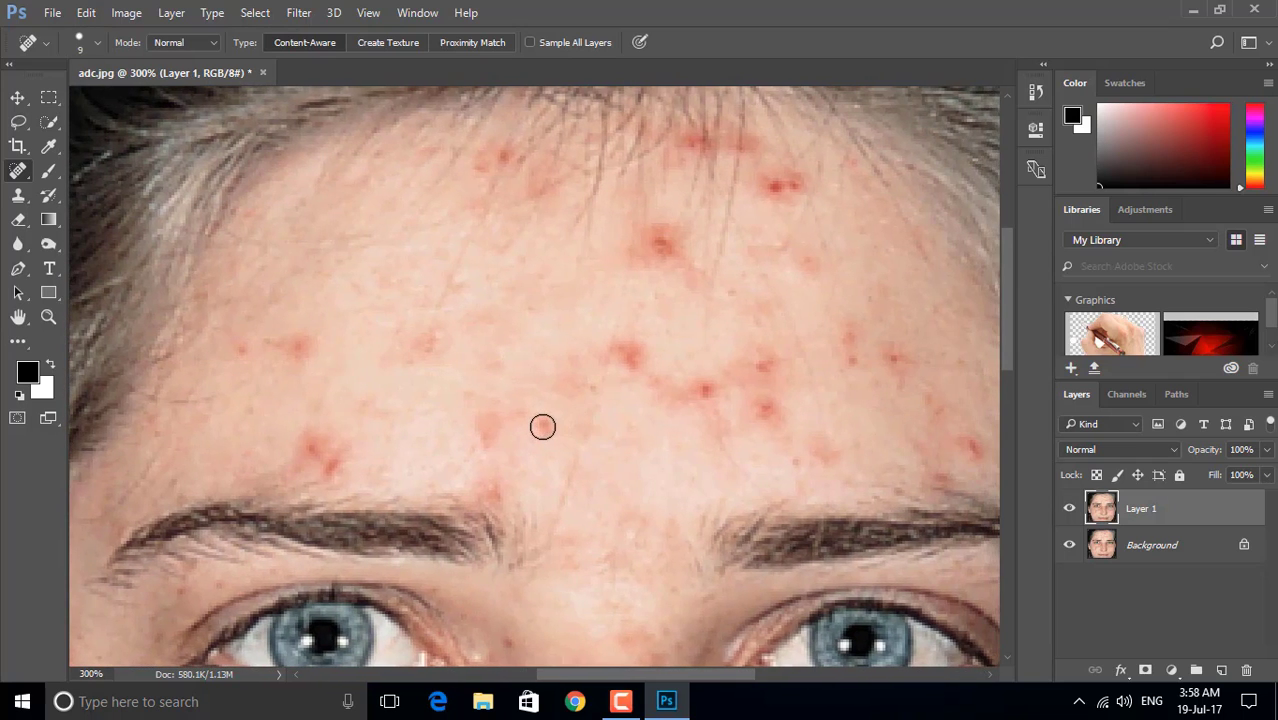
key(bracketright)
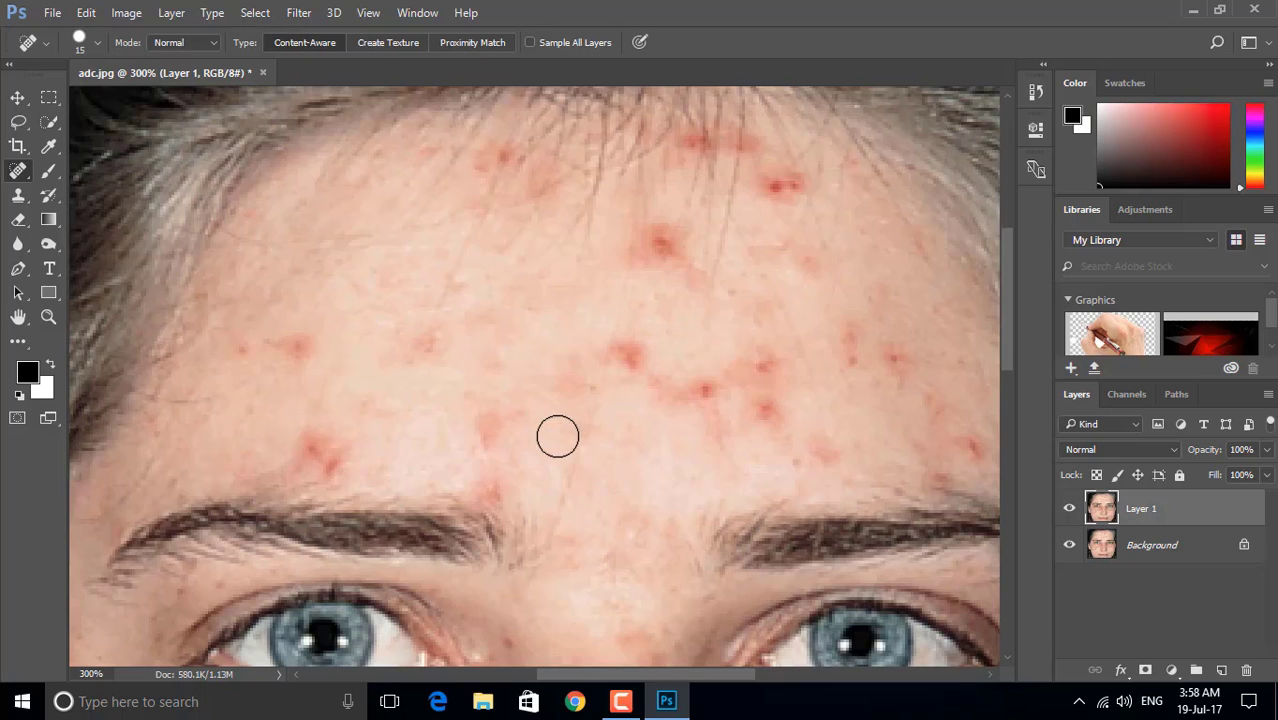
click(494, 420)
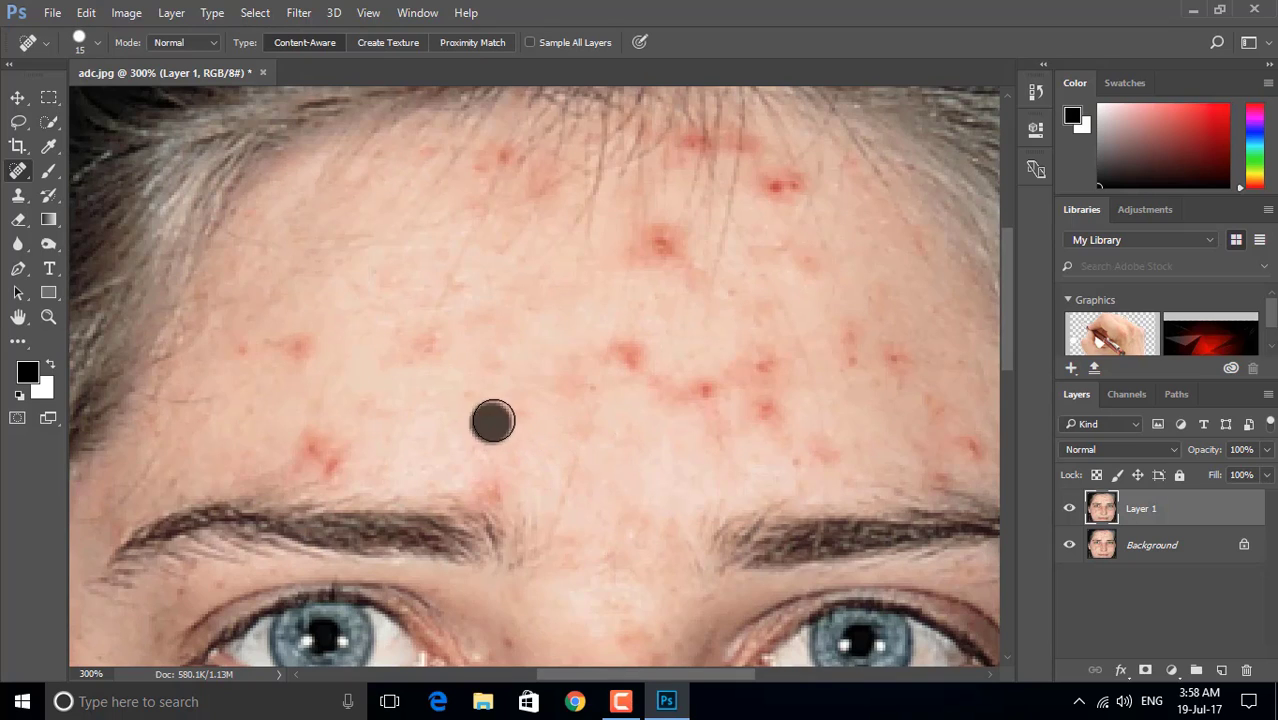
drag(673, 425, 661, 426)
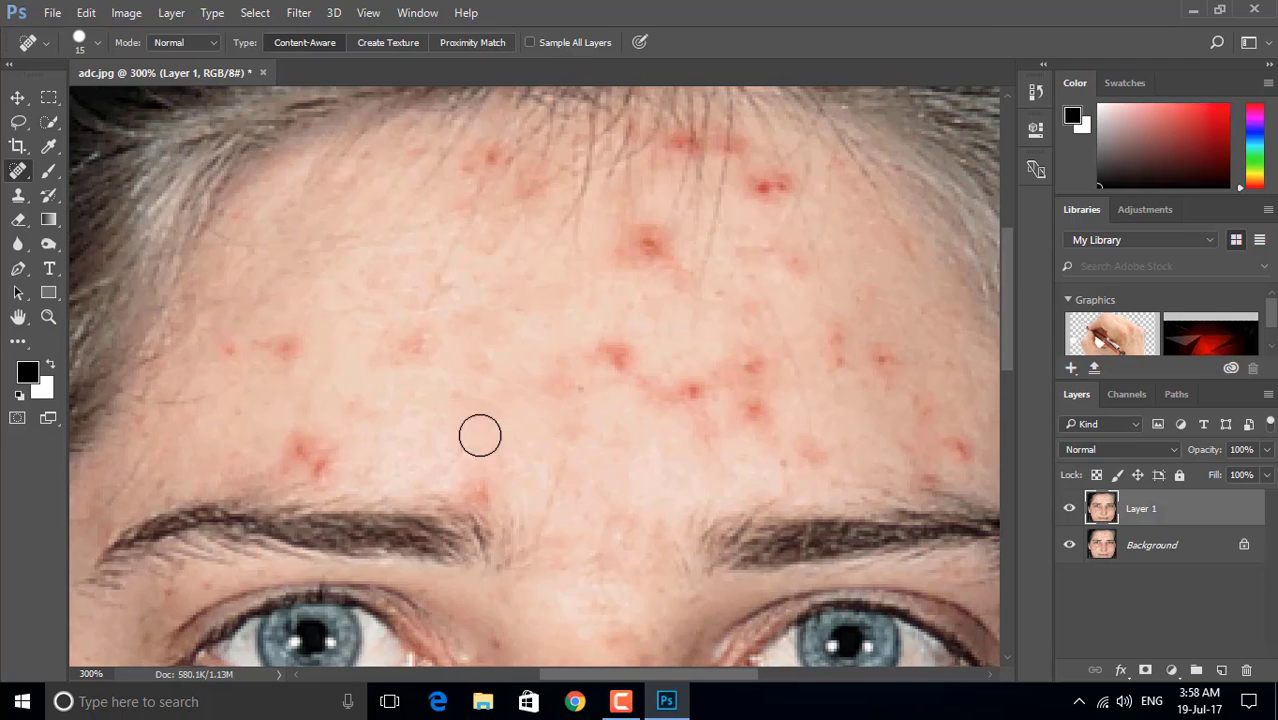
Heal the cluster of red spots running across the middle of the forehead with the Spot Healing Brush.
scroll(693, 419, right, 3)
click(572, 393)
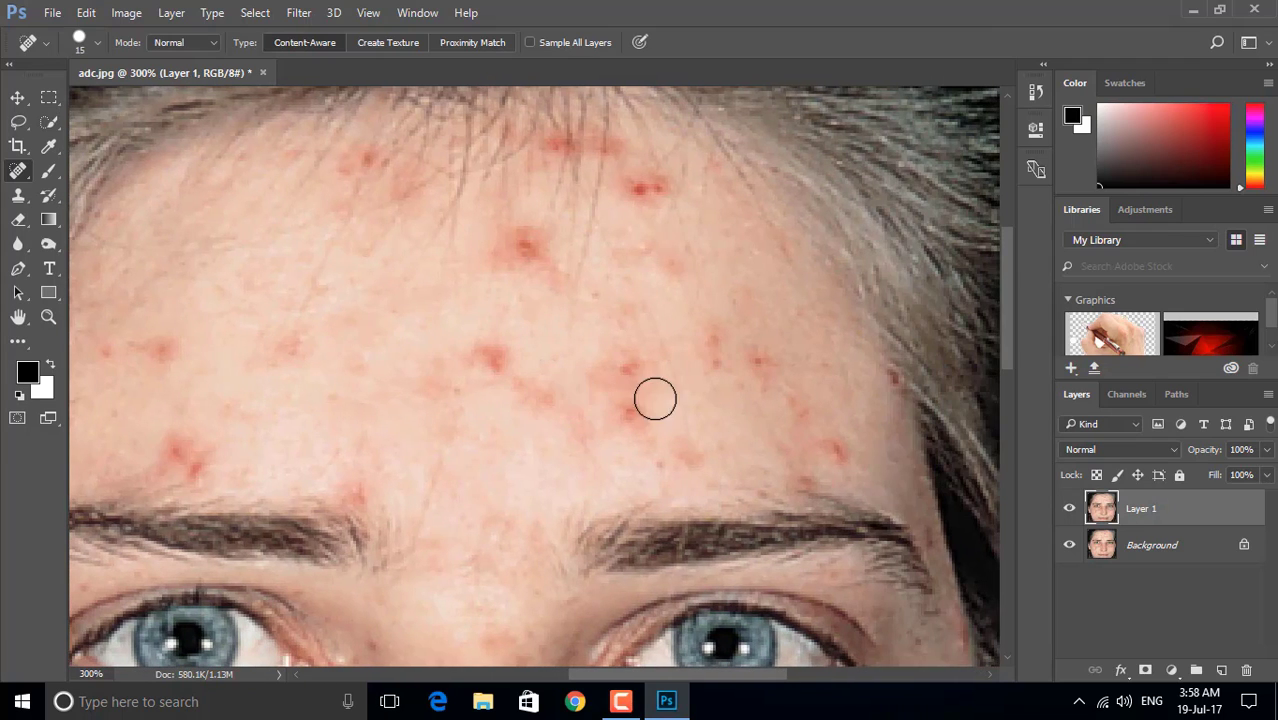
click(633, 374)
click(609, 368)
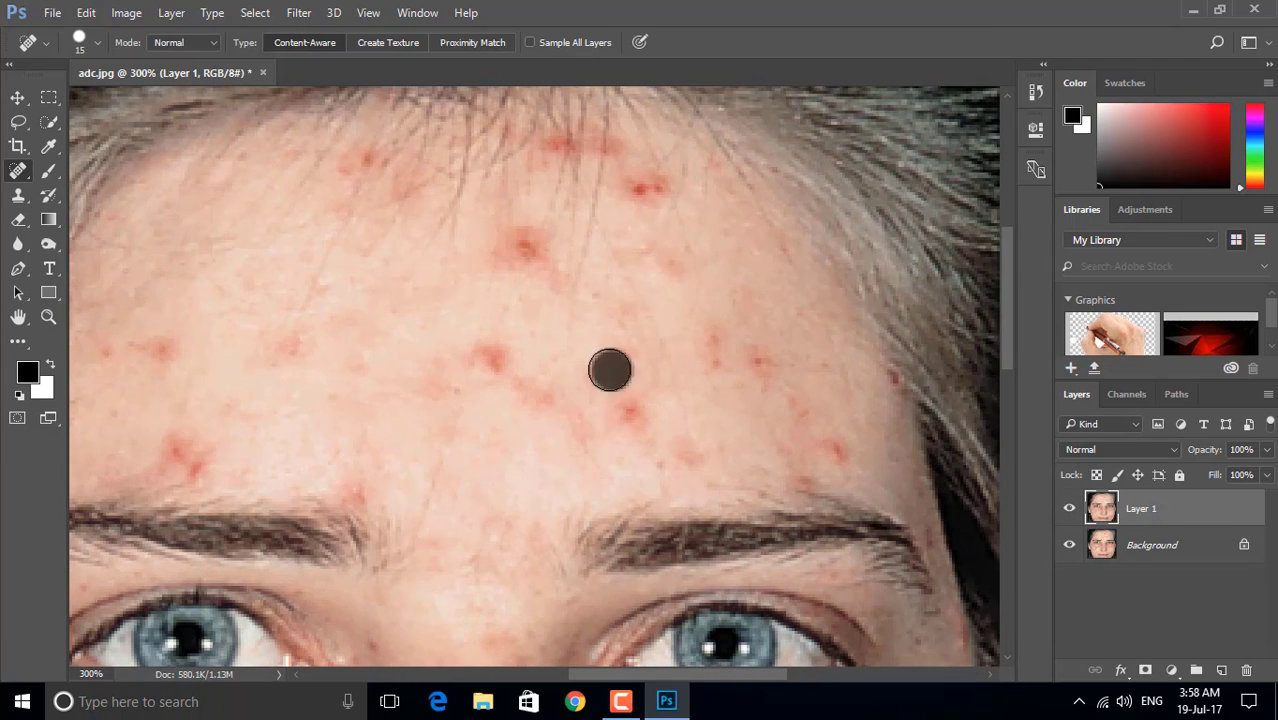
click(615, 365)
click(637, 365)
click(638, 358)
drag(638, 359, 636, 360)
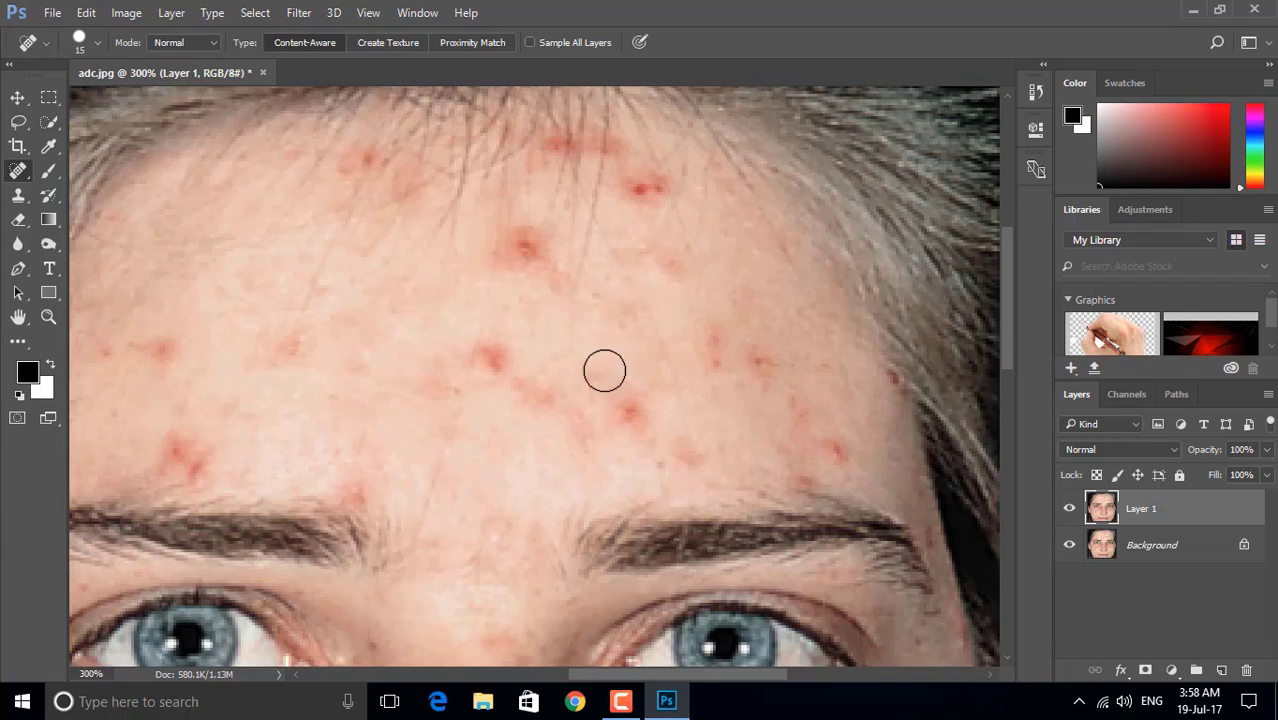
click(593, 377)
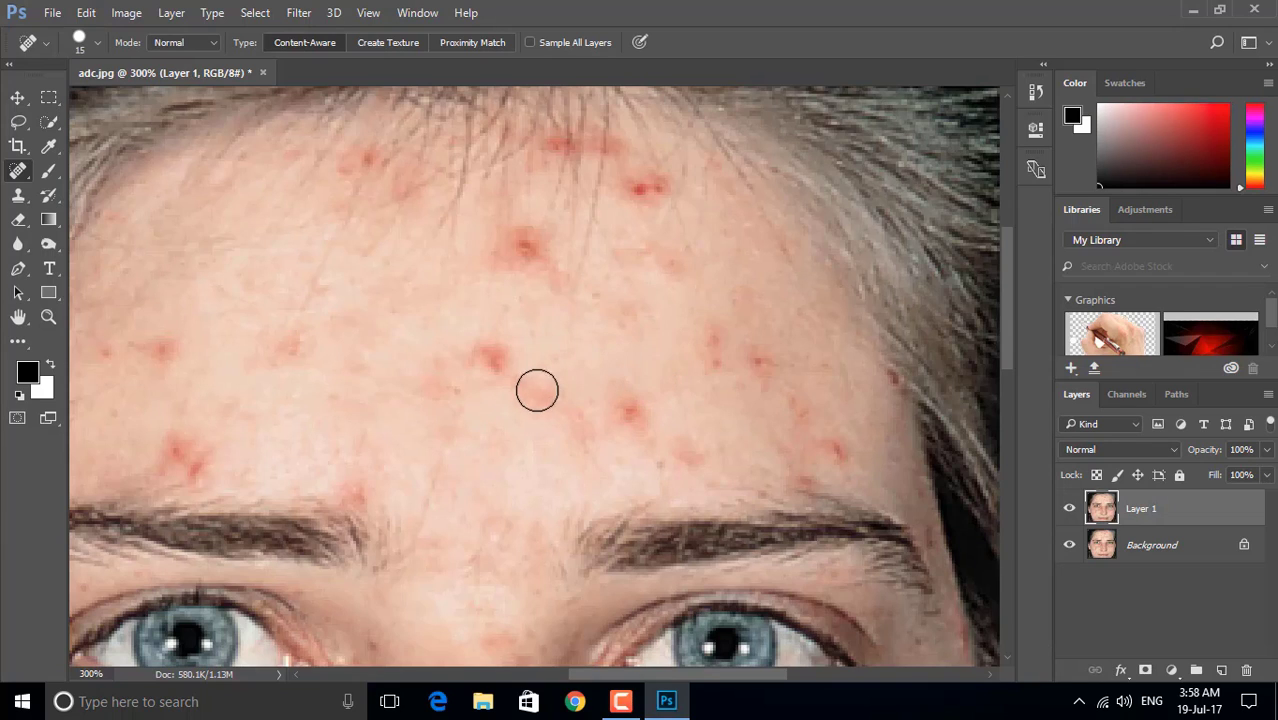
click(488, 349)
Heal the red spots on the forehead above the right-hand eyebrow.
drag(544, 312, 548, 394)
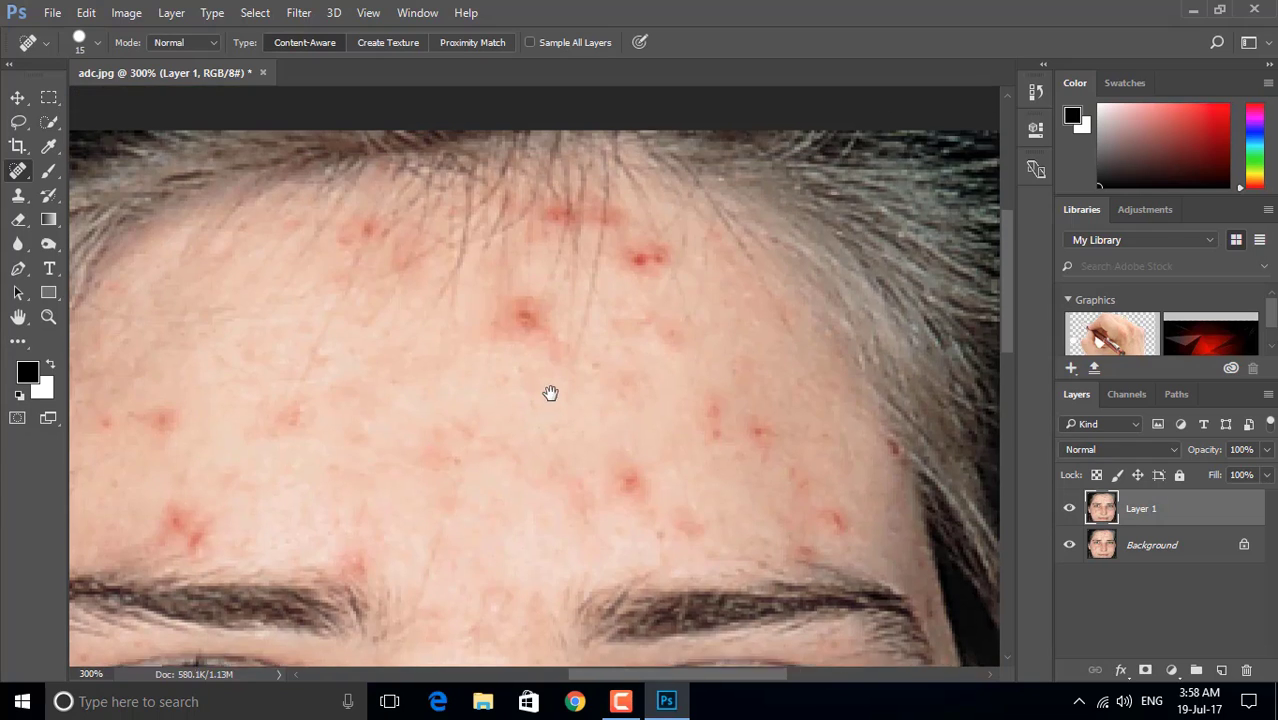
drag(700, 471, 671, 408)
click(599, 425)
drag(599, 425, 598, 430)
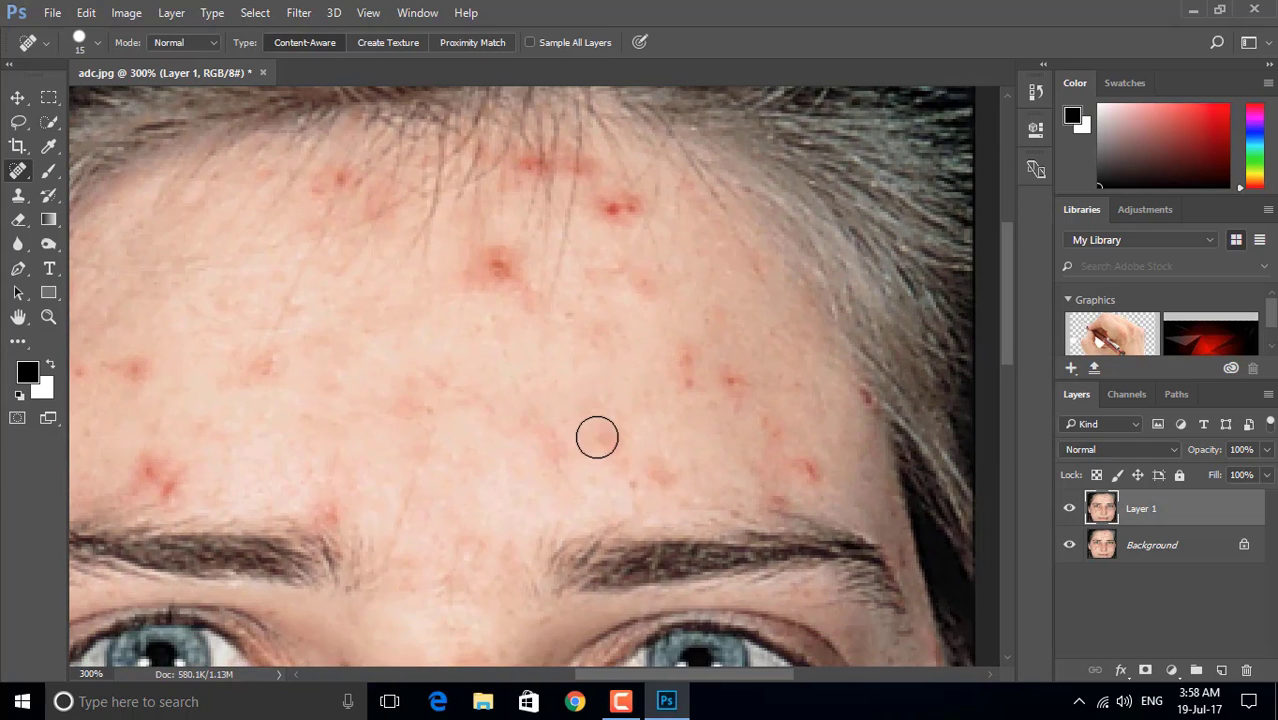
drag(733, 387, 766, 429)
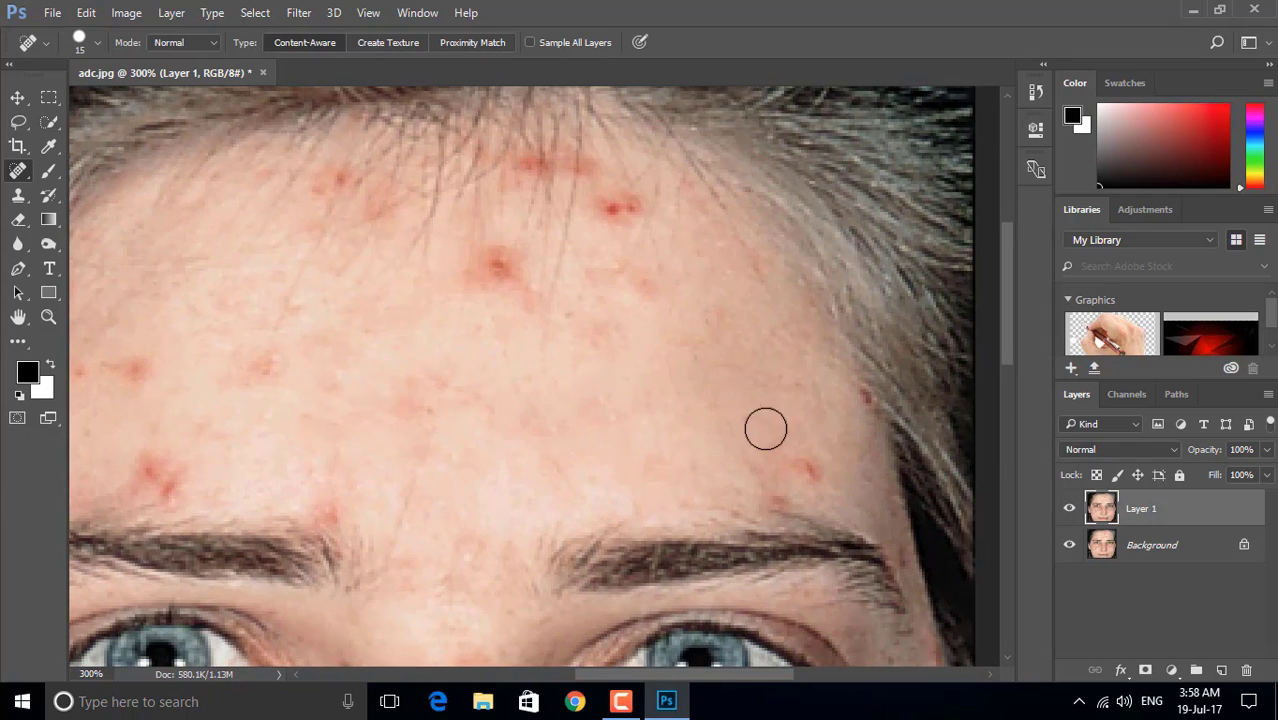
Heal the faint redness at the centre of the forehead and toggle Layer 1's visibility to compare with the original.
scroll(565, 425, left, 3)
scroll(565, 425, down, 1)
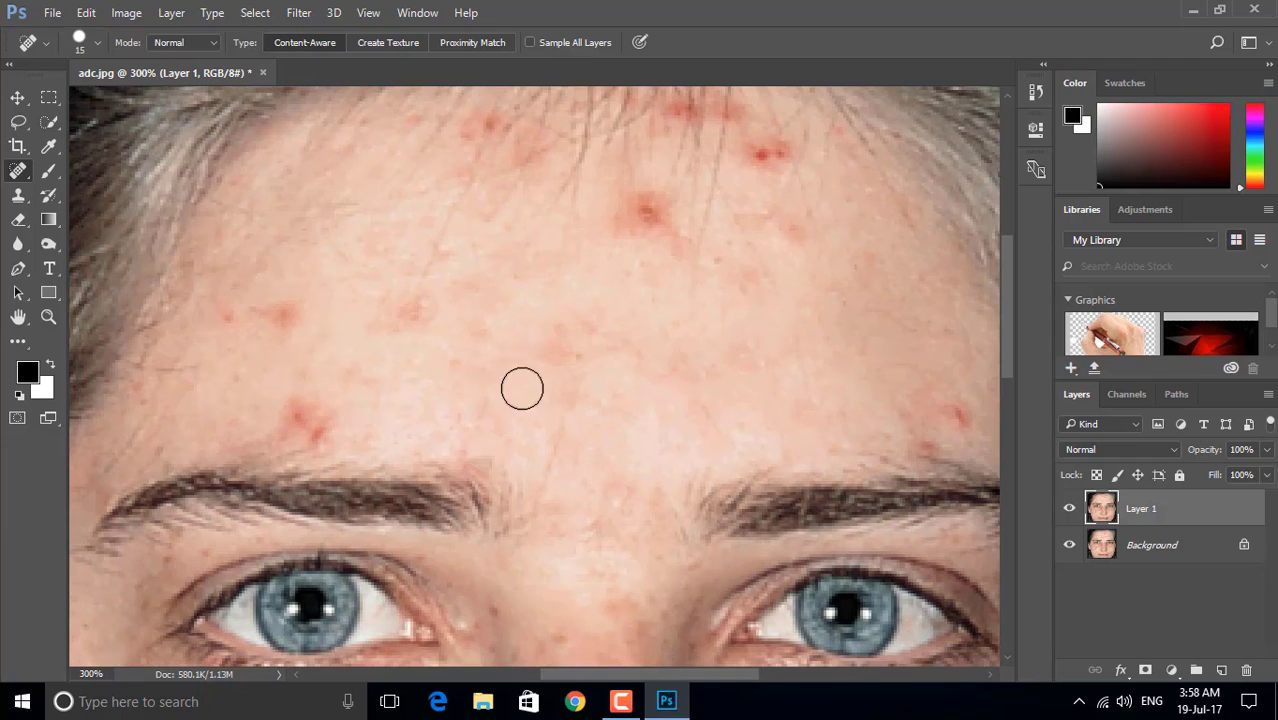
drag(569, 363, 560, 392)
click(1068, 509)
click(1068, 509)
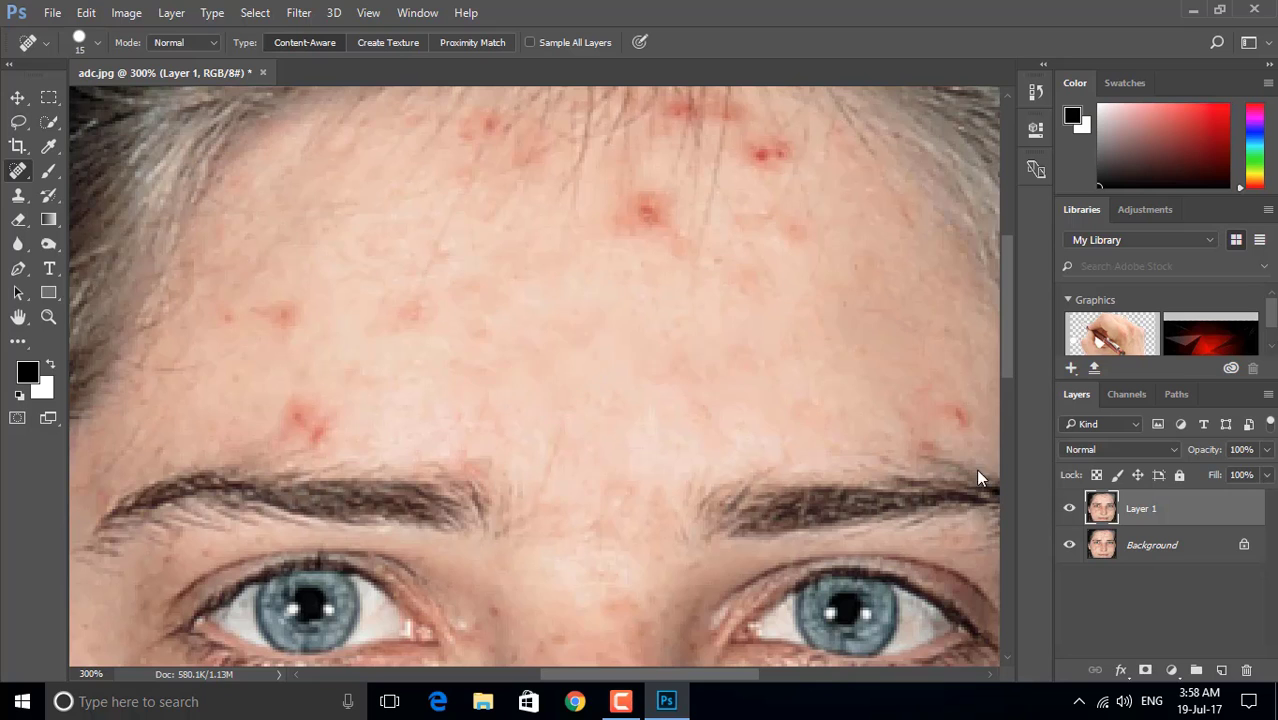
Heal the small red spot near the left-hand hairline, above the left eyebrow.
mouse_move(440, 352)
mouse_down()
mouse_move(531, 331)
mouse_move(636, 348)
mouse_up()
drag(520, 445, 545, 345)
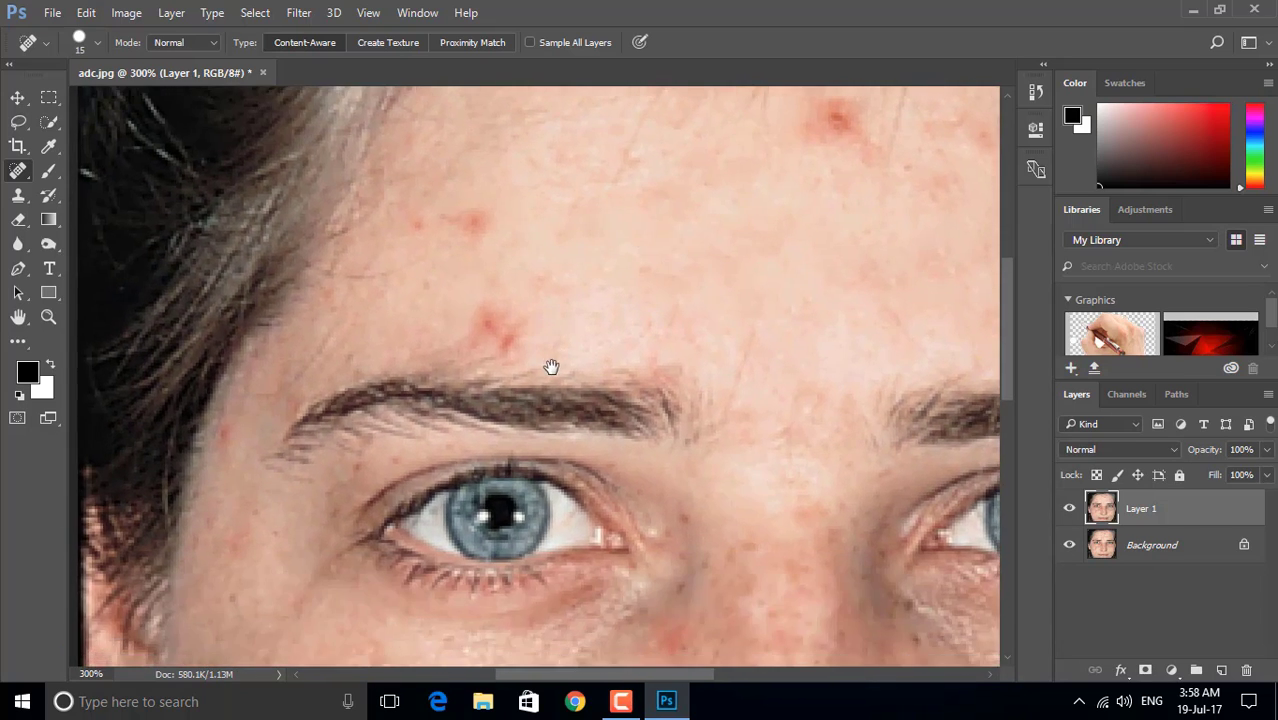
drag(530, 640, 584, 339)
drag(662, 336, 454, 548)
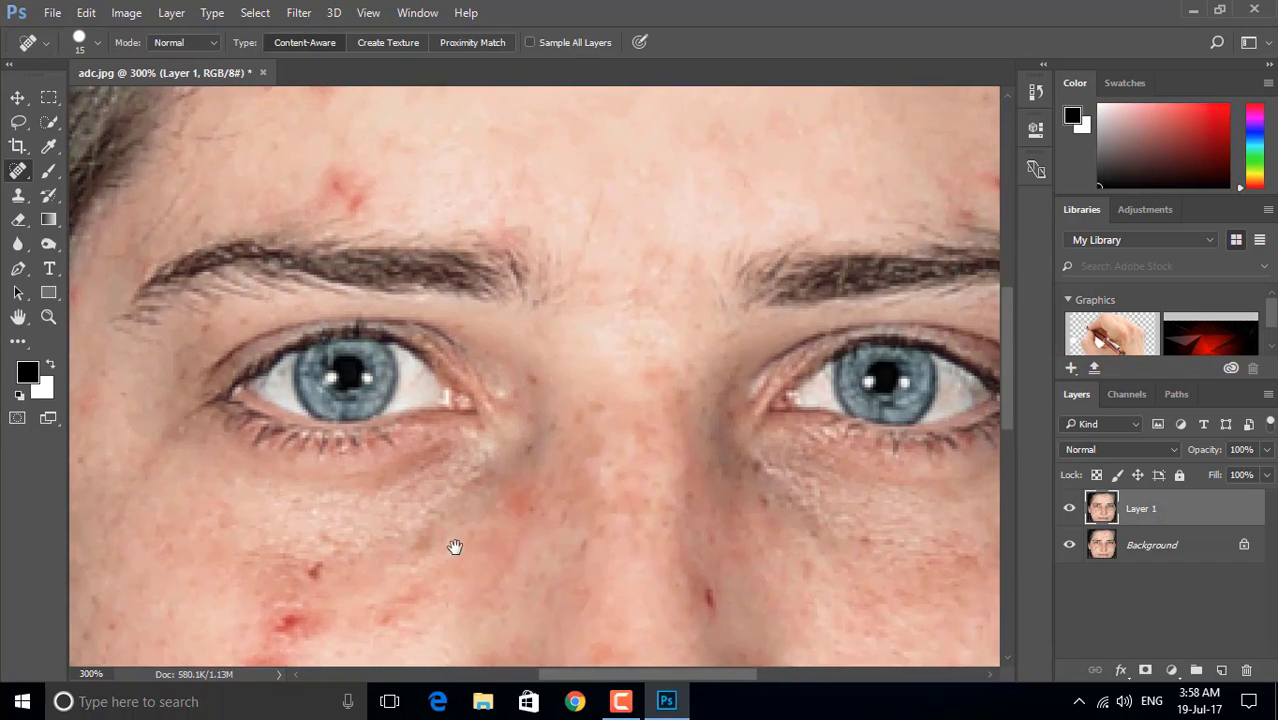
mouse_move(581, 326)
mouse_down()
mouse_move(478, 469)
mouse_move(515, 480)
mouse_up()
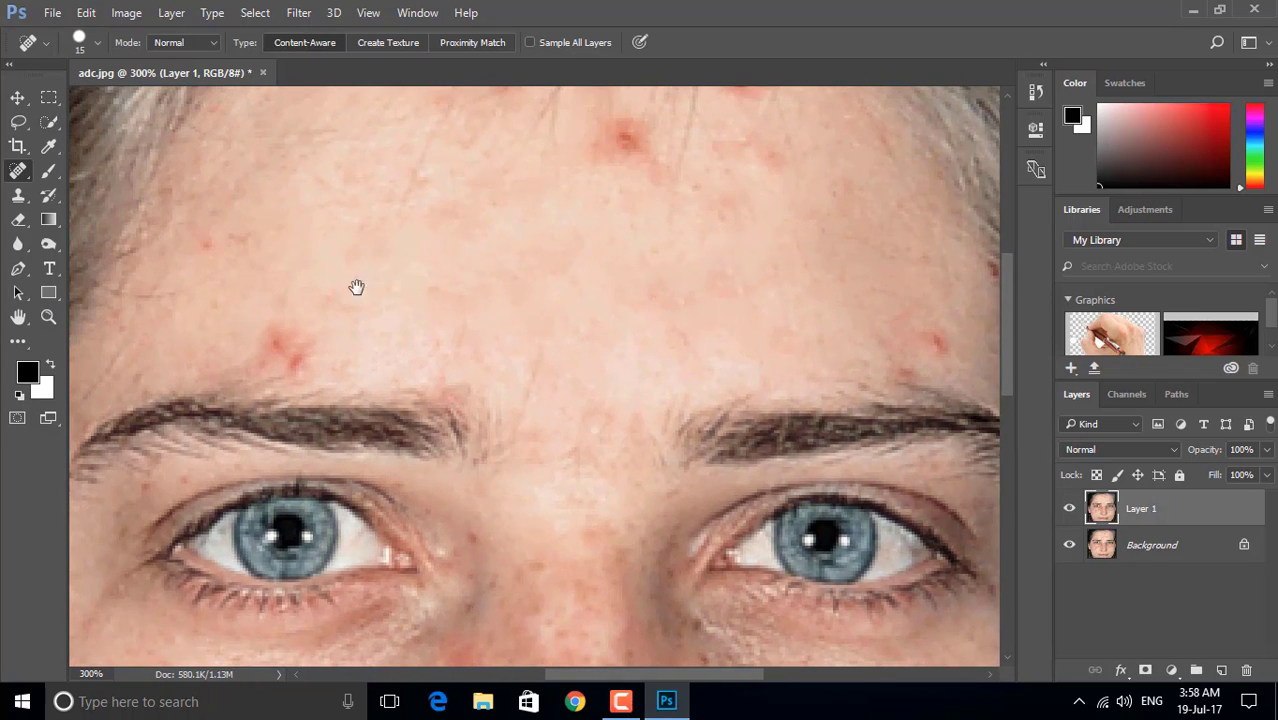
mouse_move(357, 285)
mouse_down()
mouse_move(454, 379)
mouse_move(485, 385)
mouse_up()
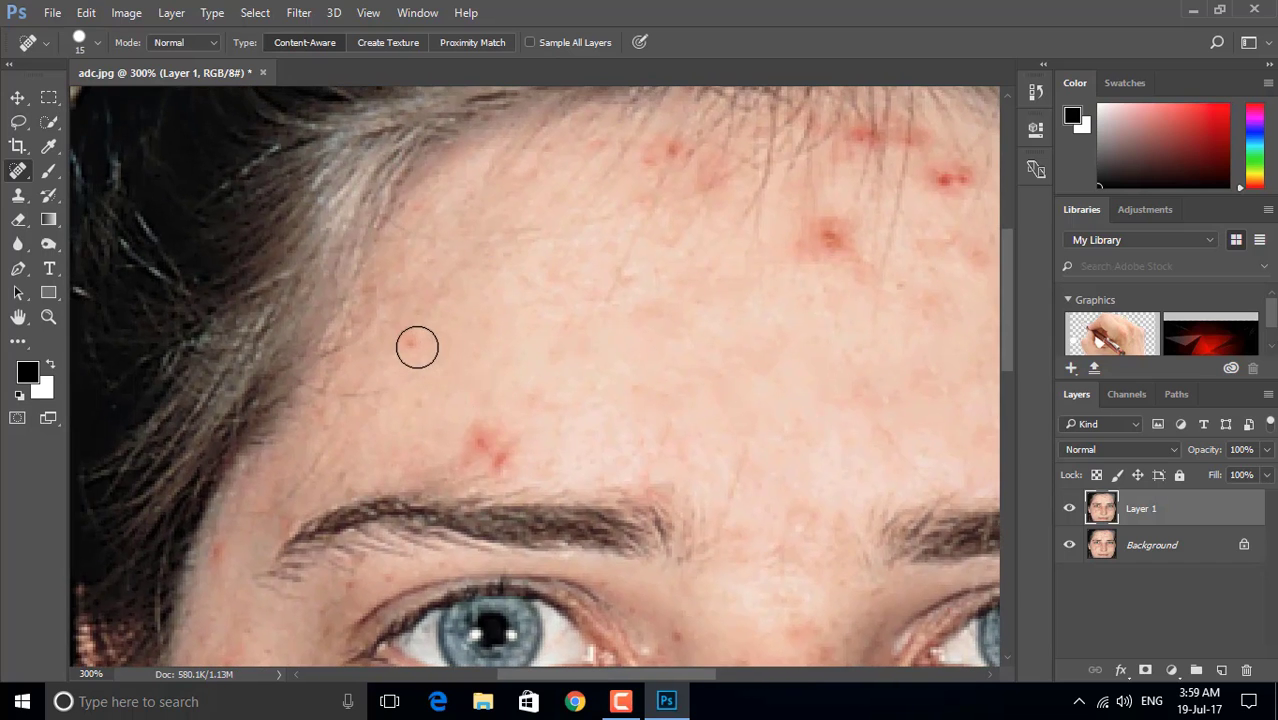
Heal the spots on the right-hand side of the forehead, down to the outer end of the right eyebrow.
drag(572, 400, 514, 391)
click(553, 339)
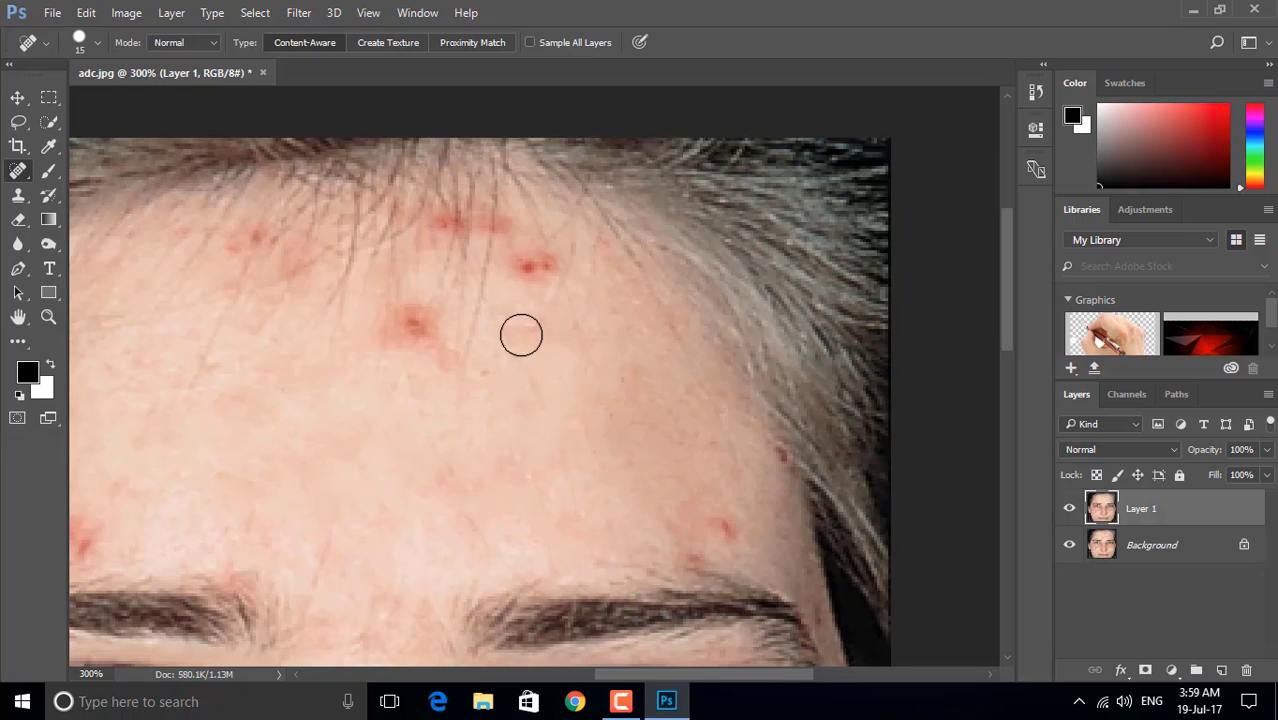
drag(655, 447, 493, 326)
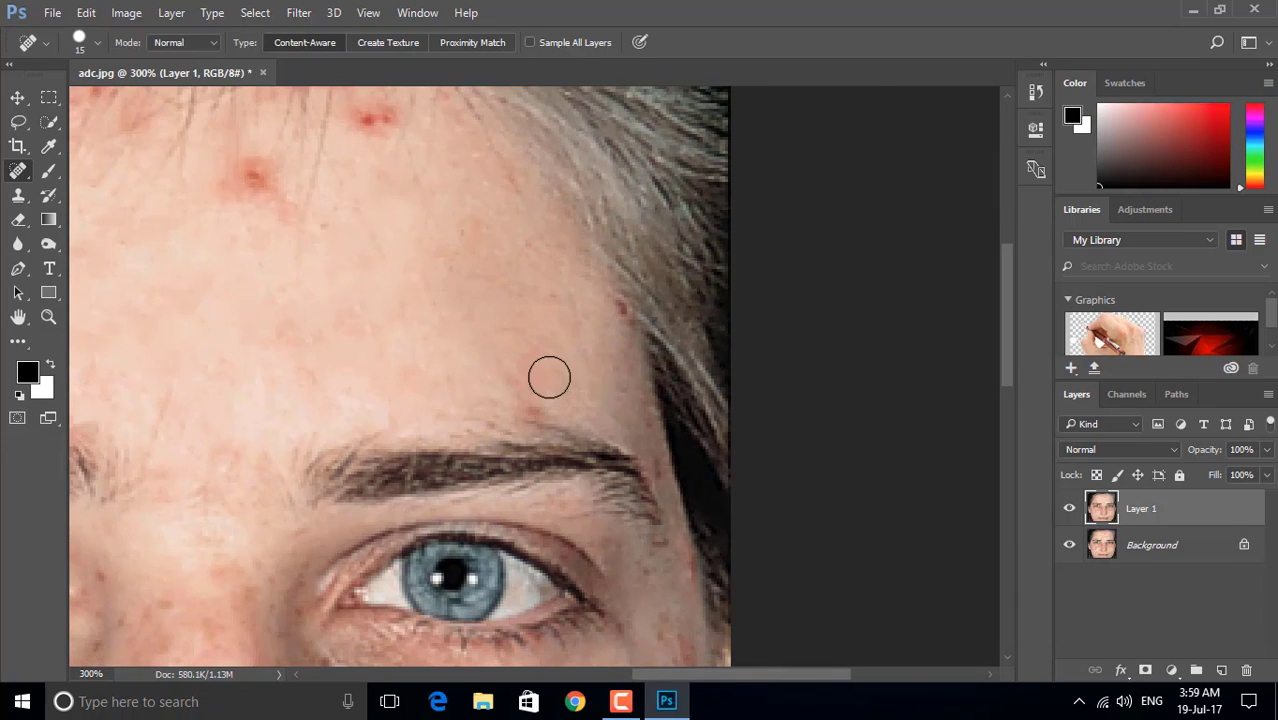
click(517, 383)
Heal the small red spots in the middle of the right-hand cheek.
drag(570, 509, 631, 388)
mouse_move(596, 545)
mouse_down()
mouse_move(628, 439)
mouse_move(578, 377)
mouse_move(555, 252)
mouse_up()
drag(599, 417, 606, 330)
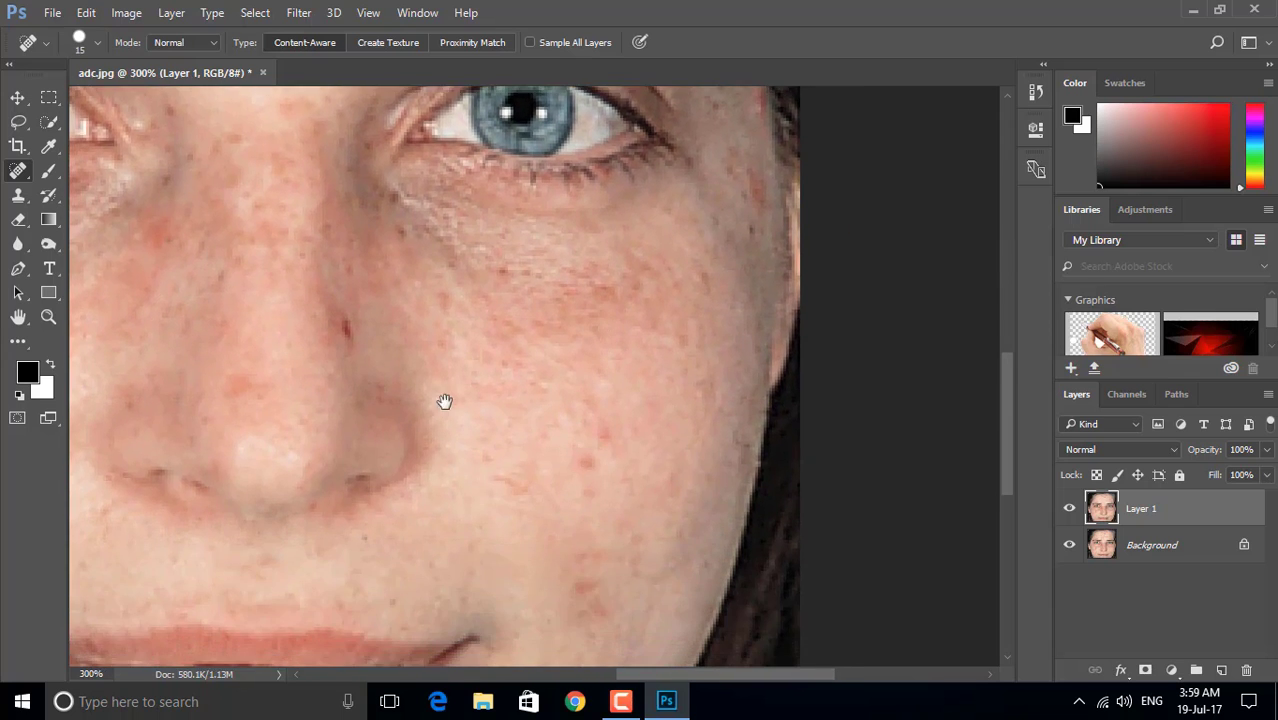
drag(608, 454, 596, 400)
drag(619, 328, 609, 342)
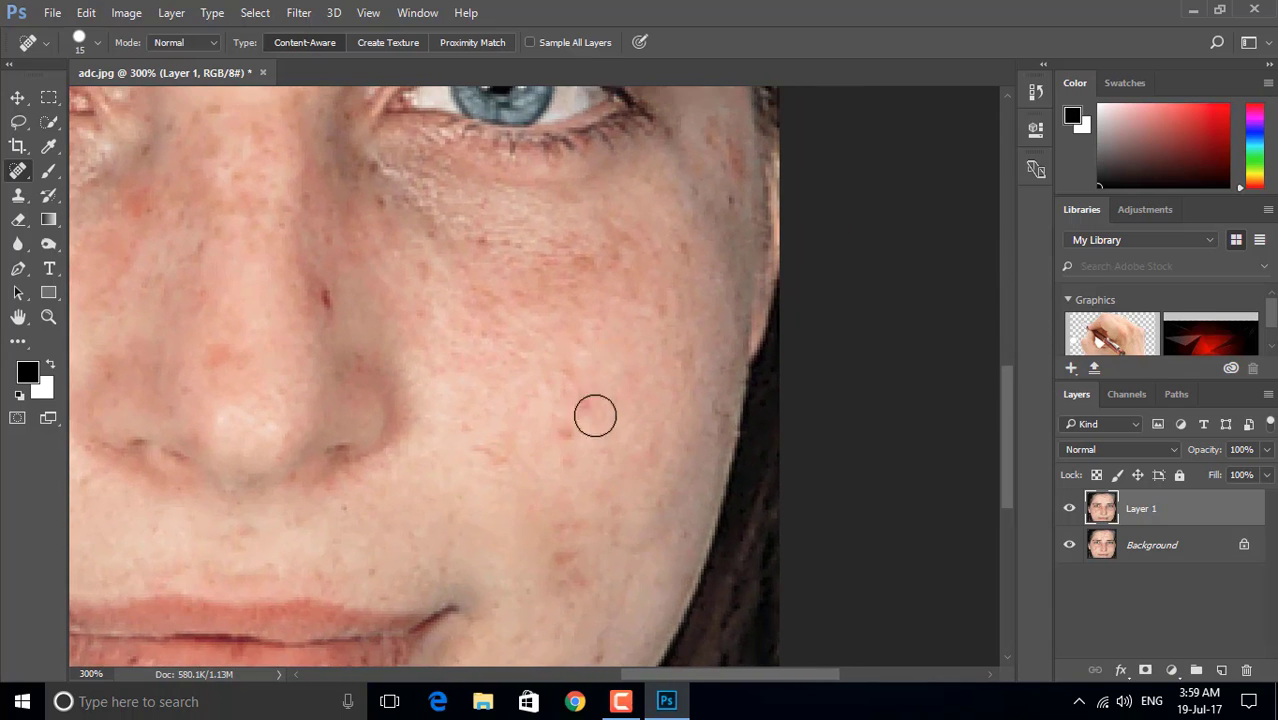
click(562, 431)
click(490, 451)
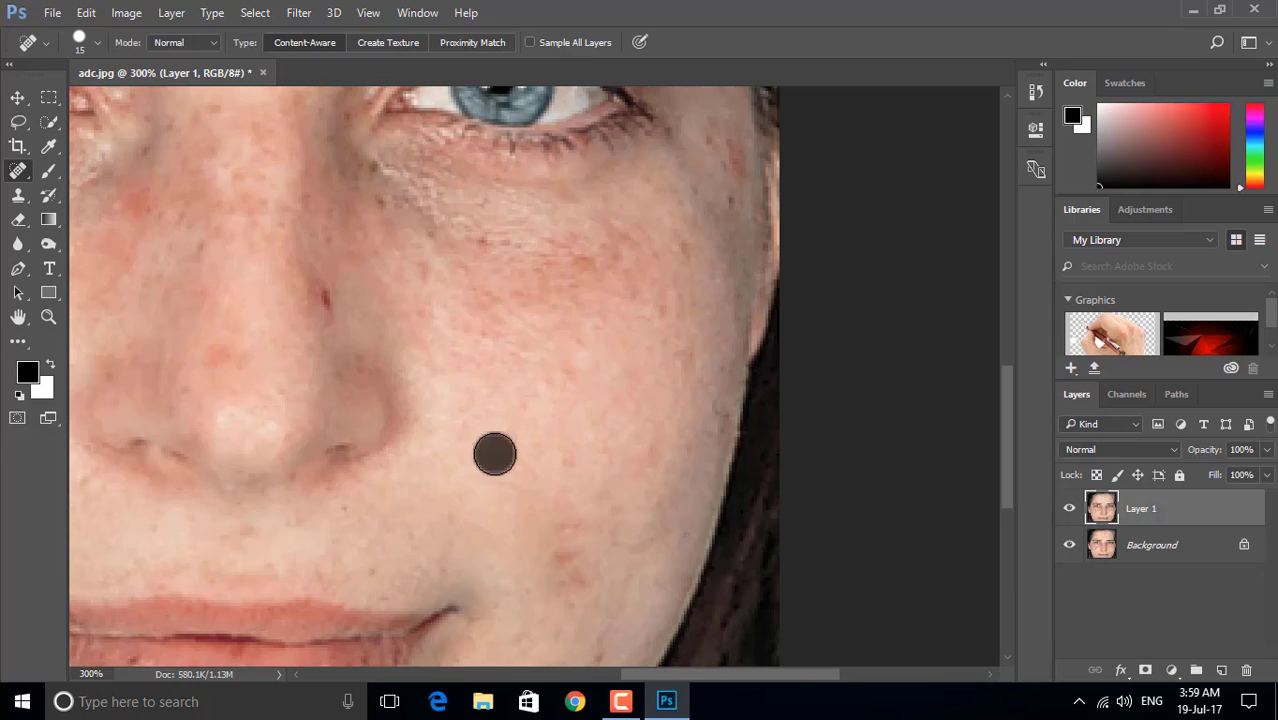
Heal the cluster of red spots on the lower right-hand cheek, beside the corner of the mouth.
click(563, 566)
click(583, 586)
click(573, 531)
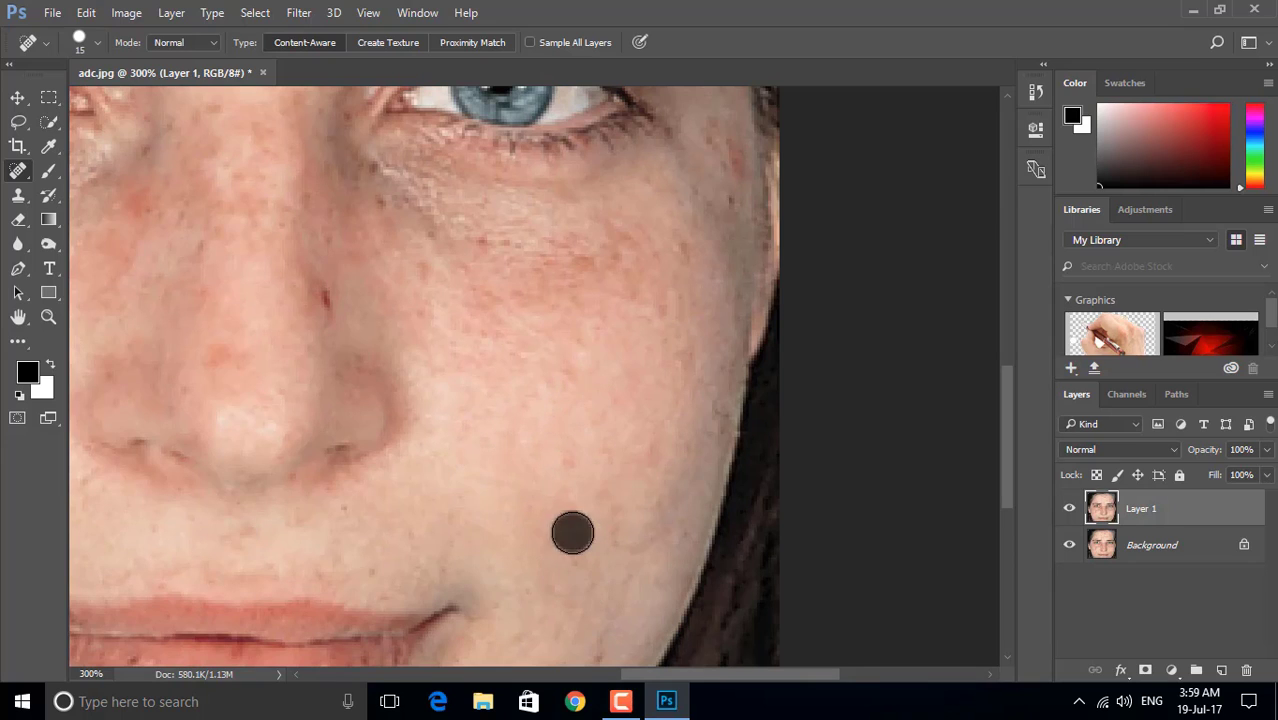
Heal the spots on the upper cheek below the outer corner of the right-hand eye, and undo the last heal.
drag(647, 422, 600, 506)
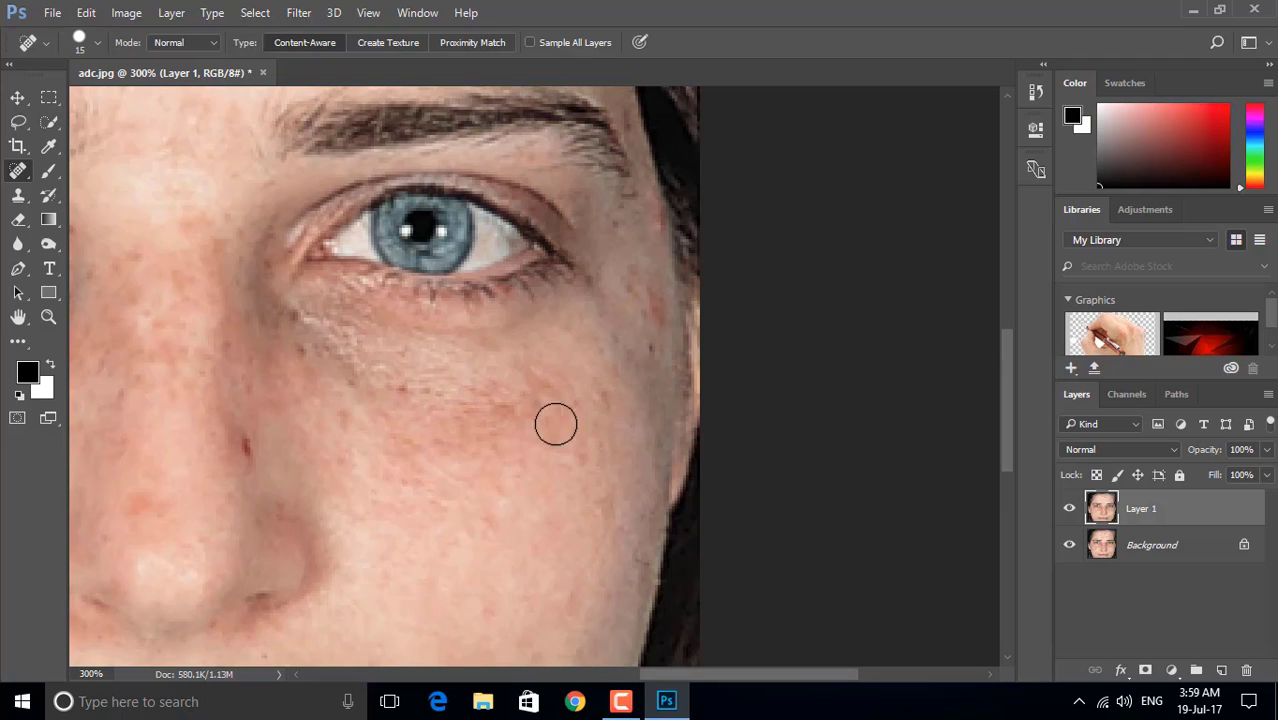
click(556, 372)
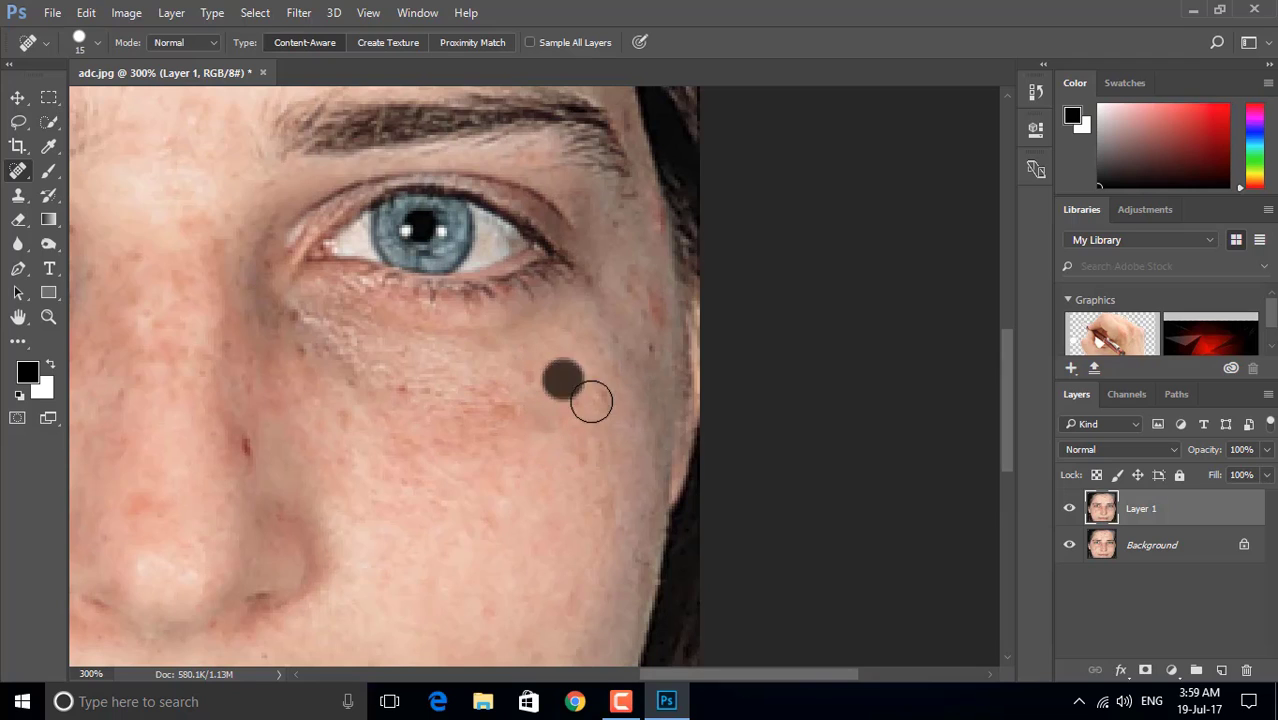
click(548, 423)
click(540, 376)
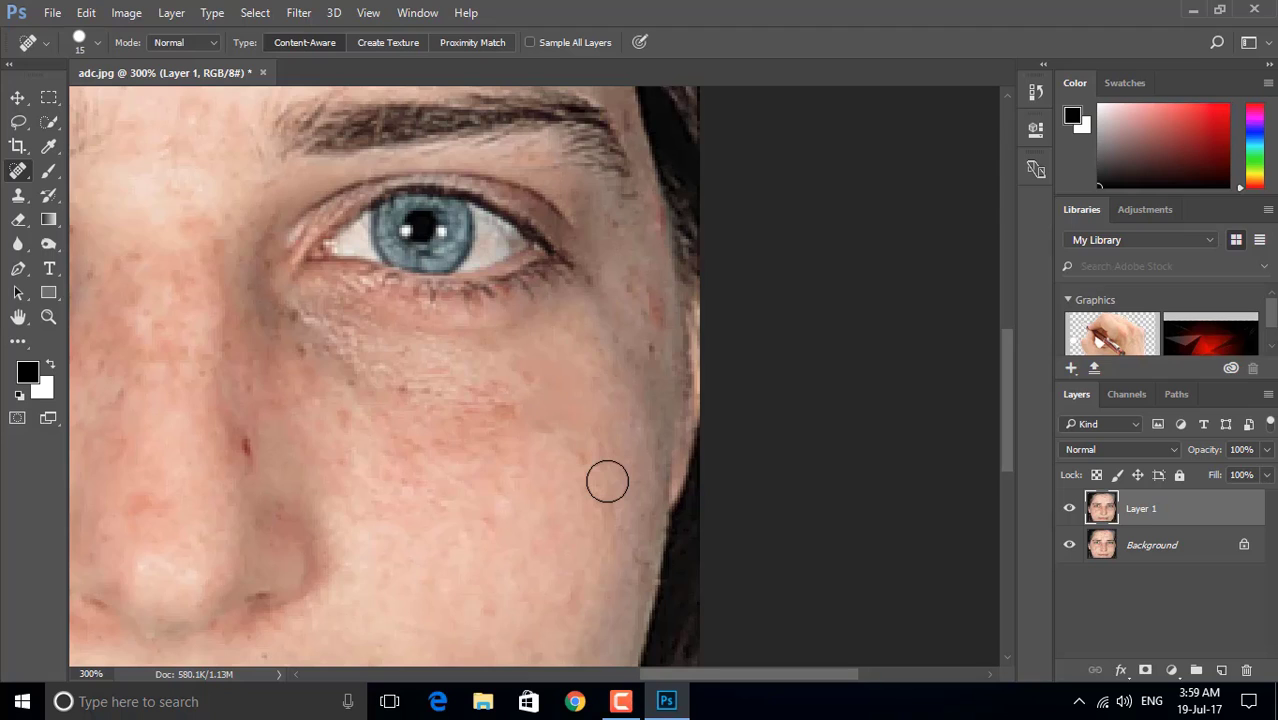
key(ctrl+alt+z)
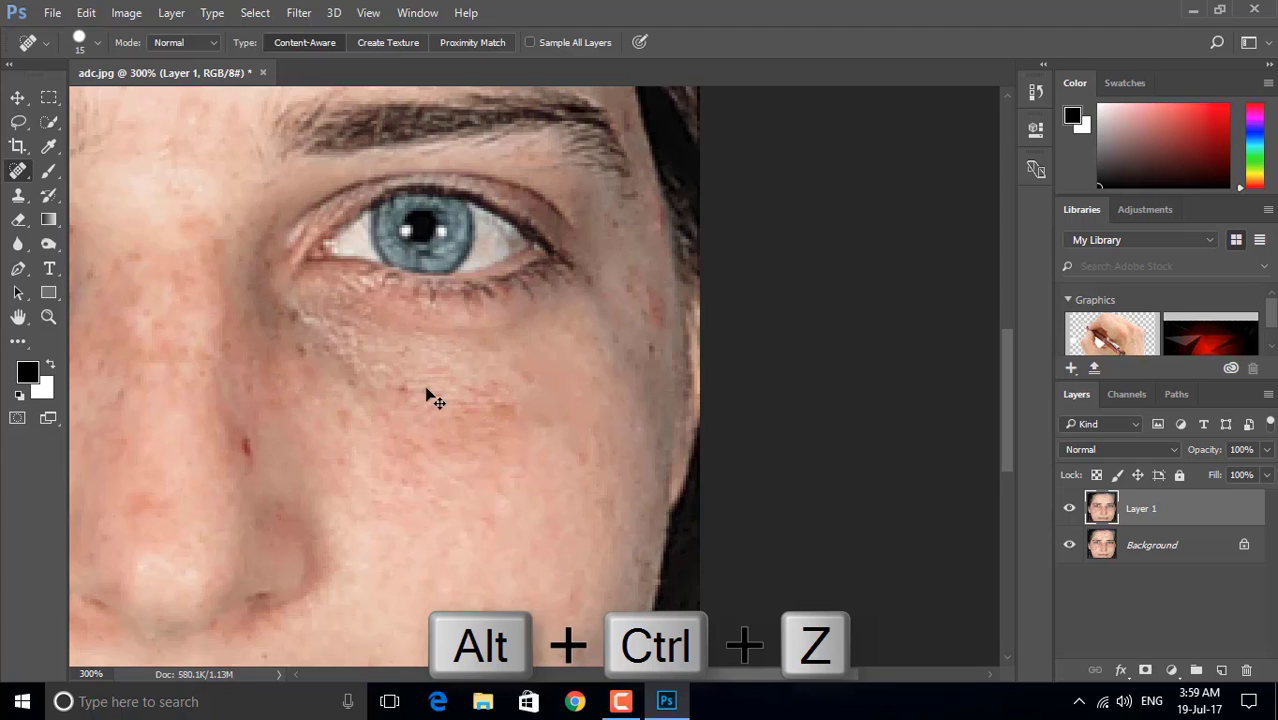
Switch to the Healing Brush tool and set its brush size to 15.
right_click(22, 176)
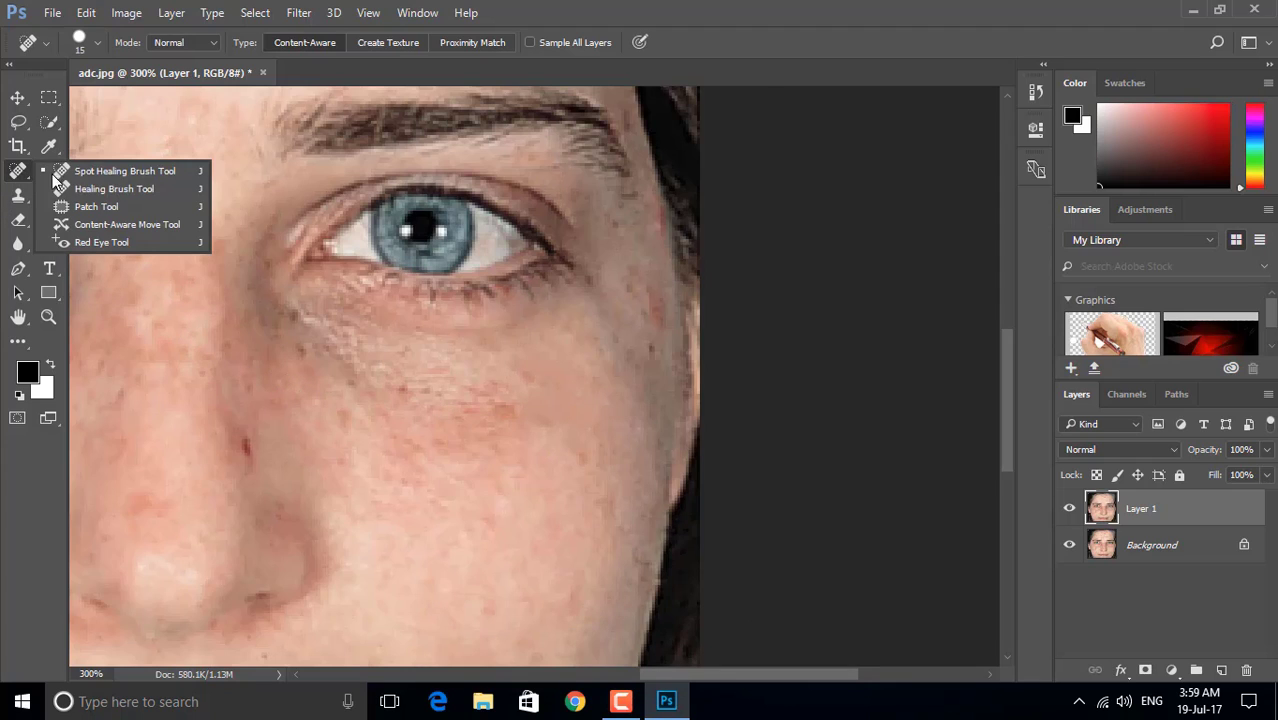
click(119, 189)
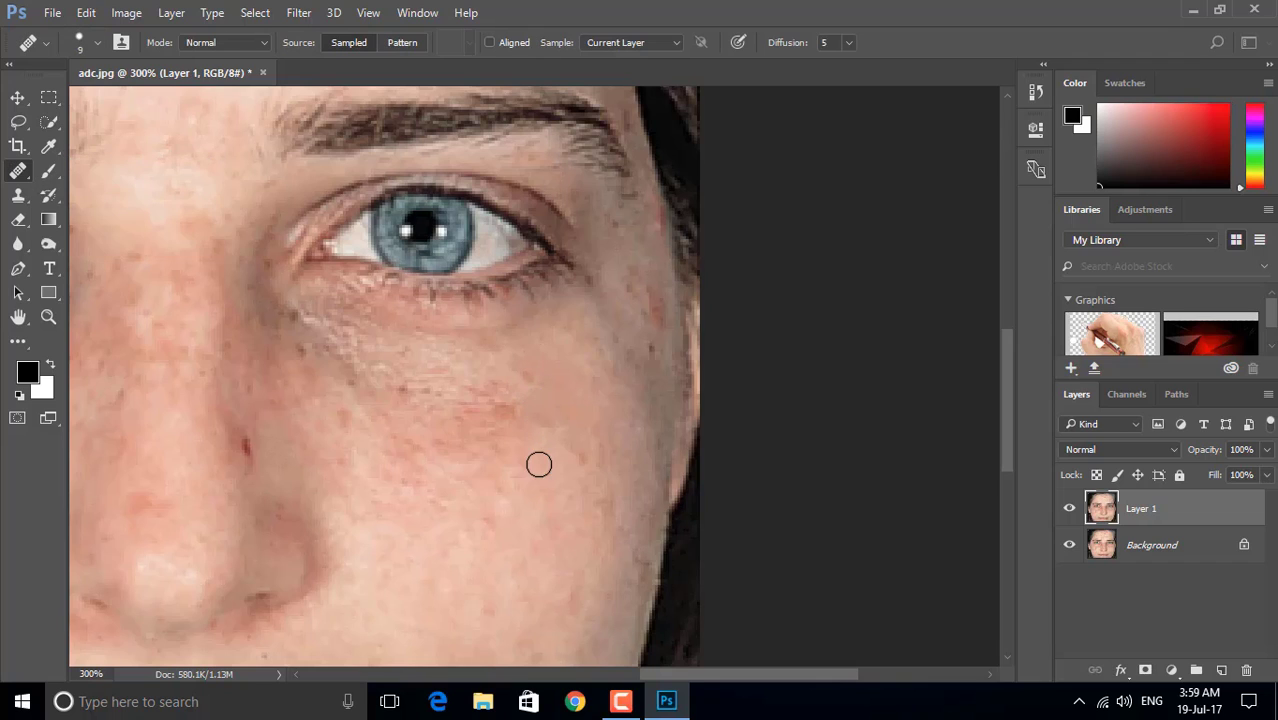
scroll(562, 527, down, 2)
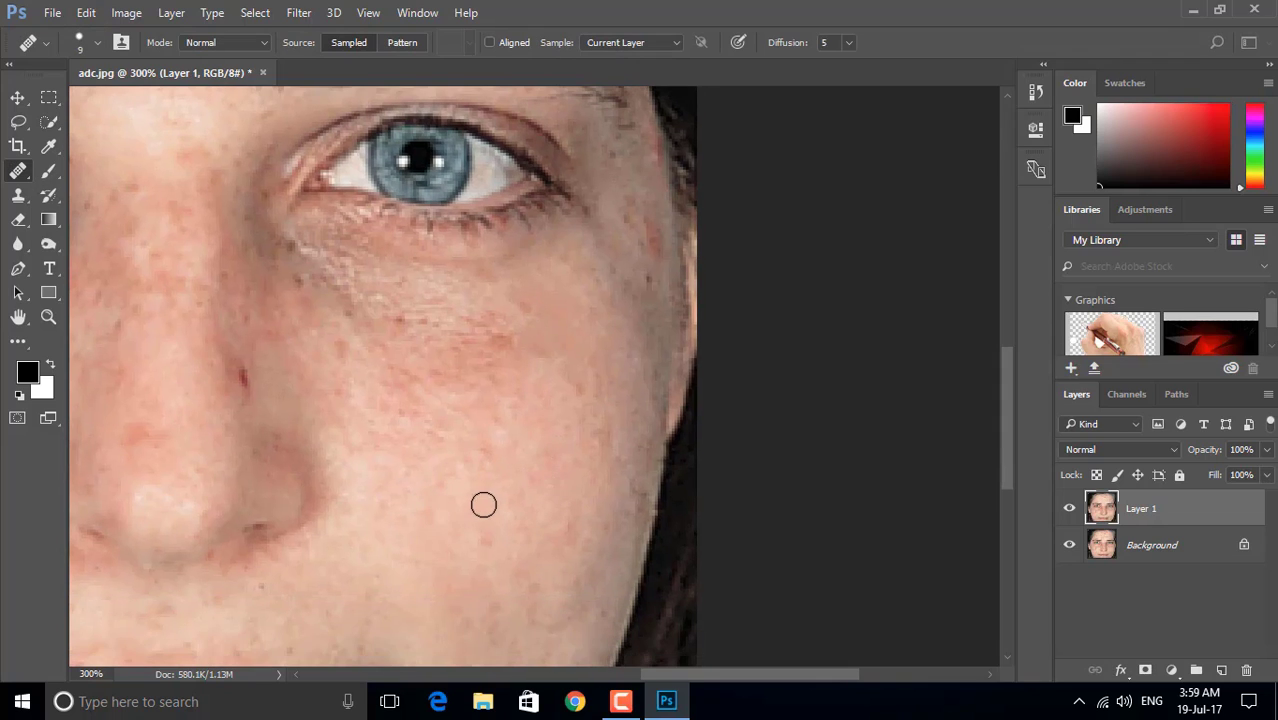
key(bracketright)
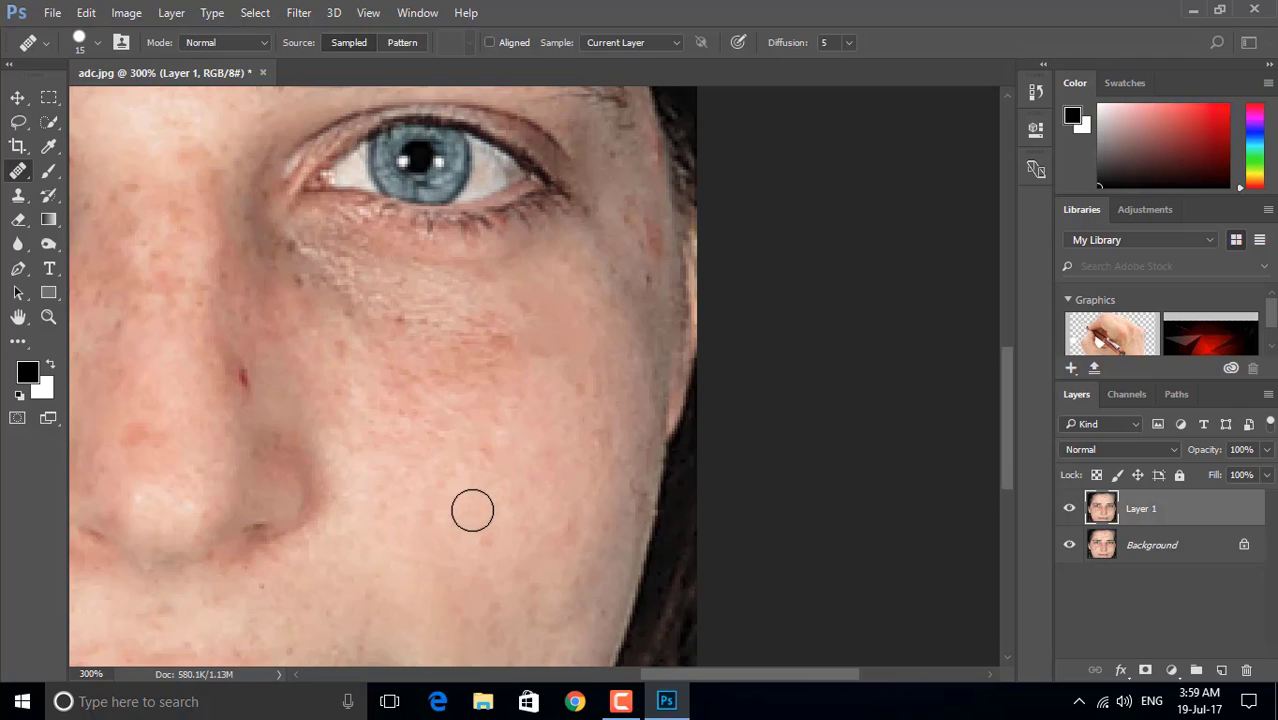
Sample clean skin on the right-hand cheek and heal the blemishes below the outer corner of the right-hand eye.
key(alt)
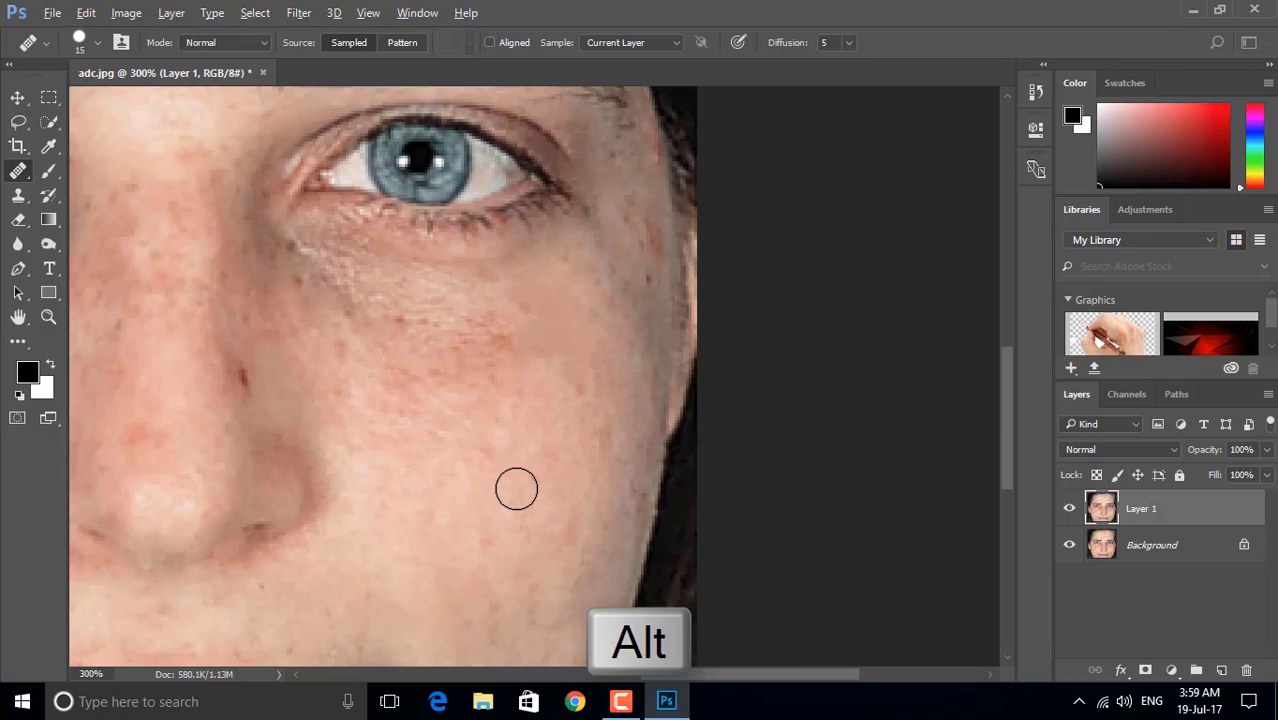
key(alt)
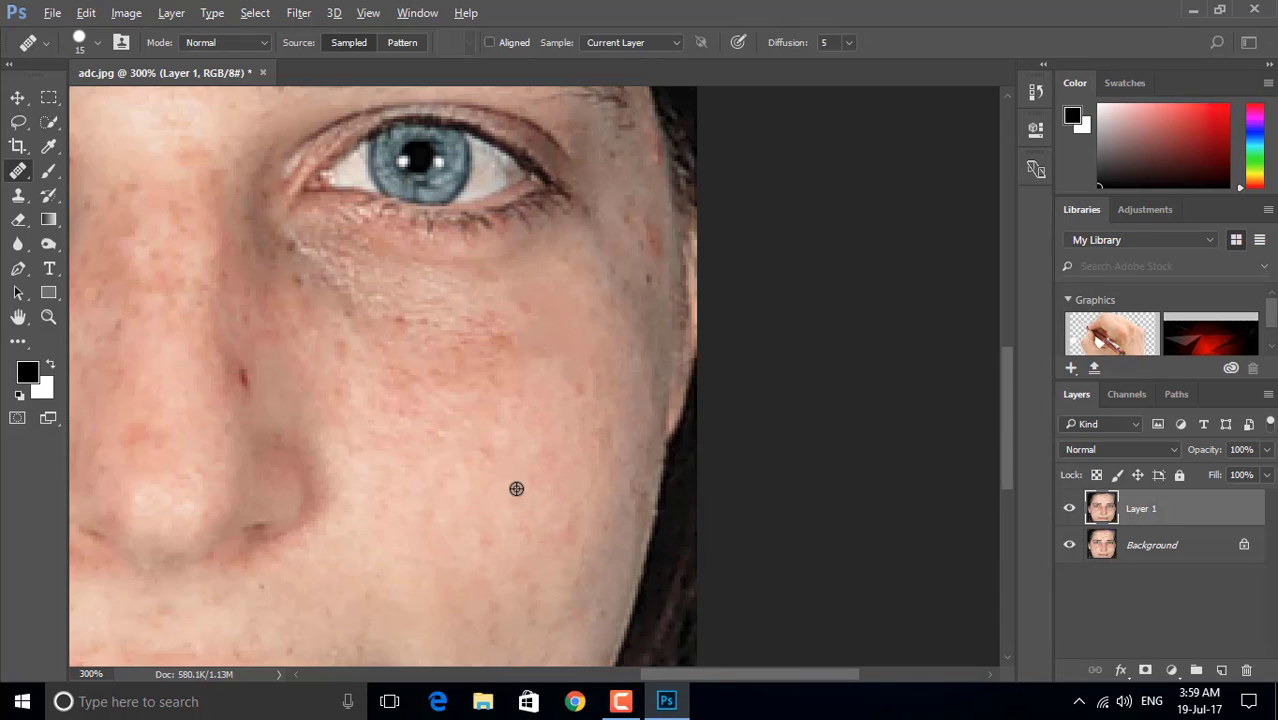
scroll(595, 397, up, 1)
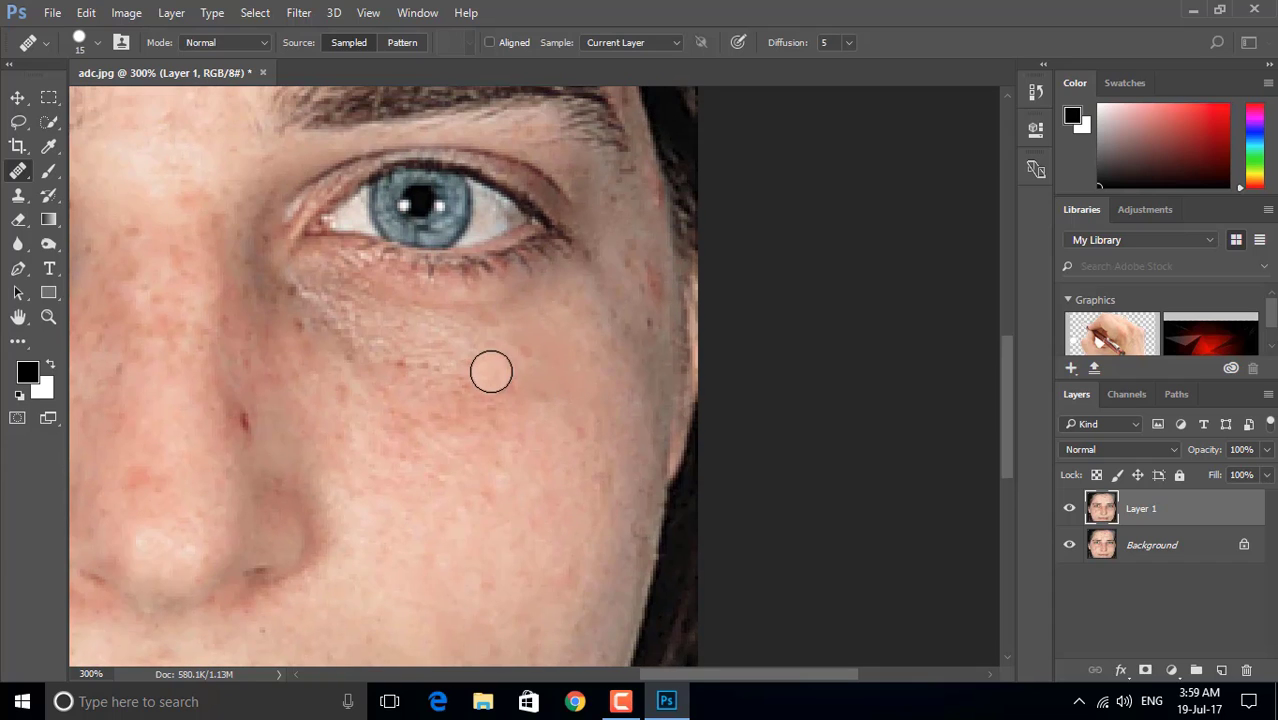
click(520, 372)
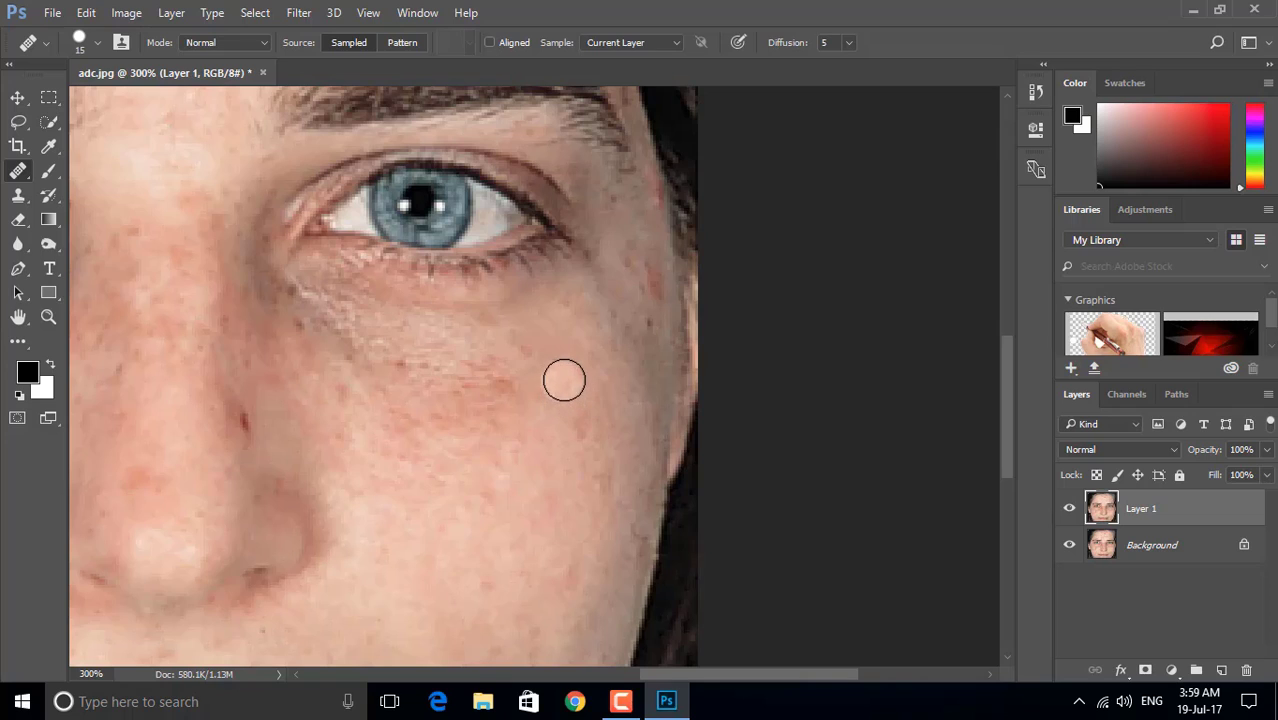
click(522, 340)
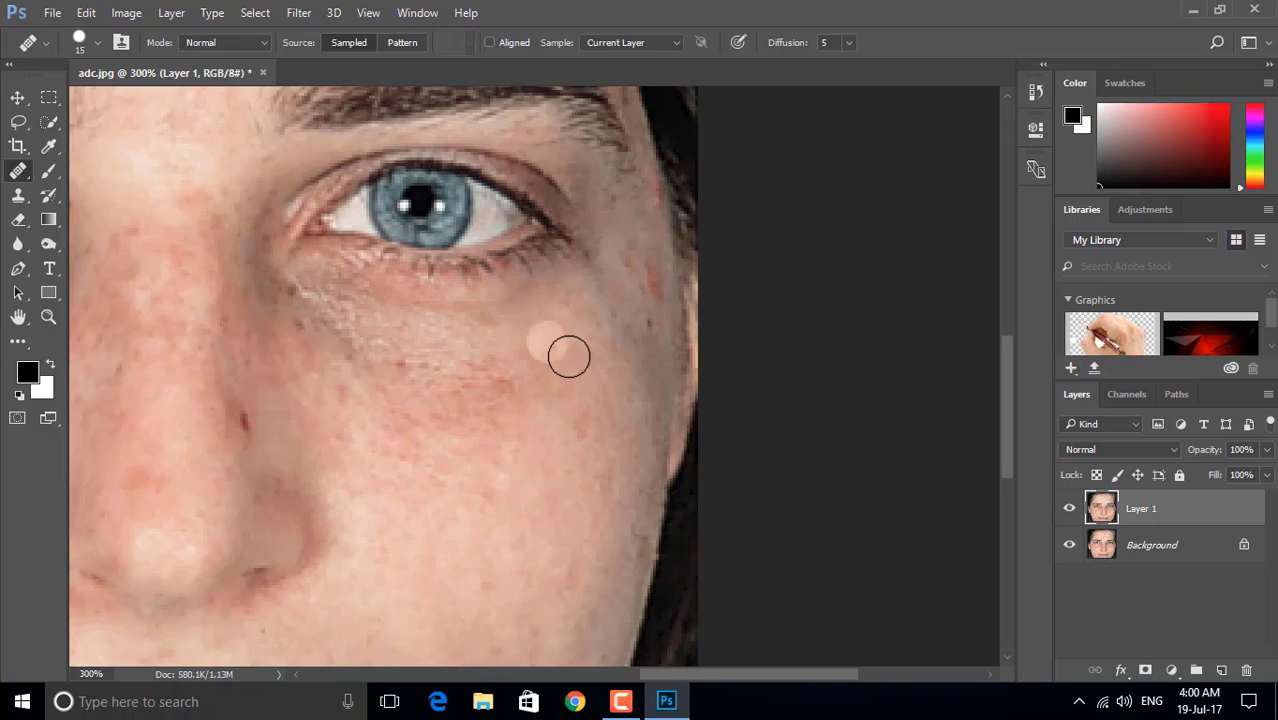
click(575, 363)
click(555, 398)
click(530, 359)
click(547, 356)
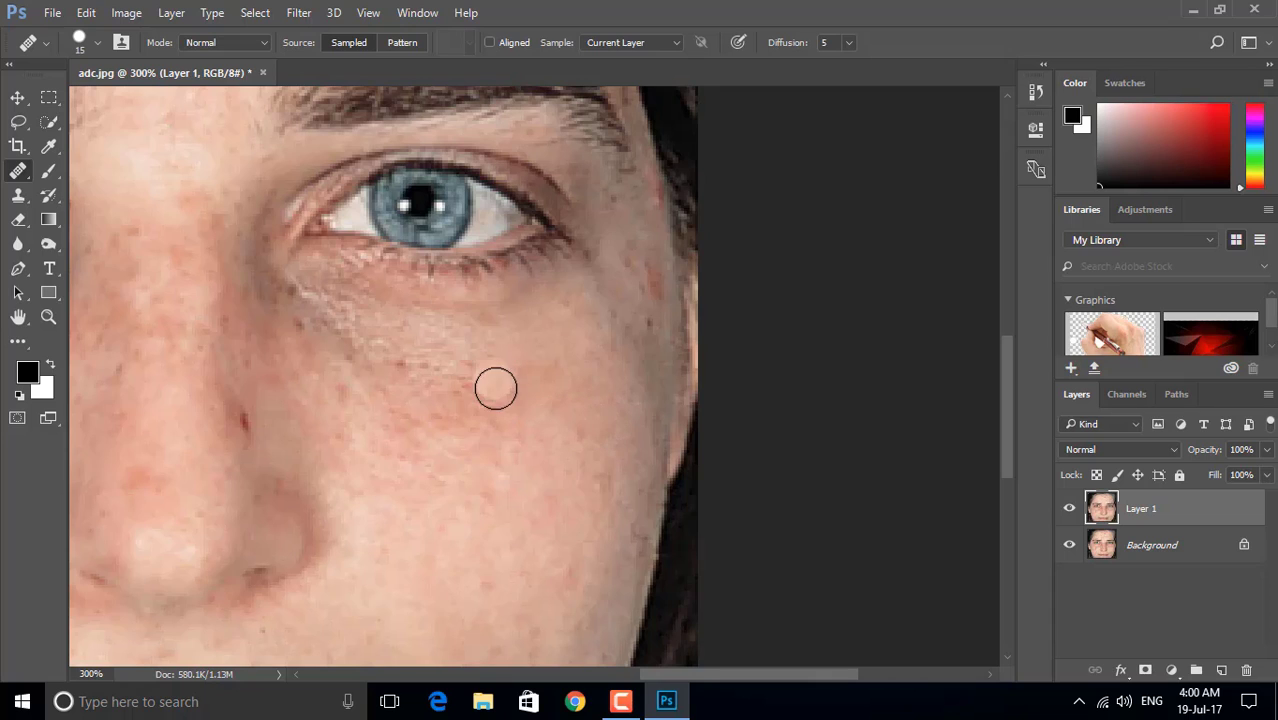
Resample clear cheek skin and heal the redness on the upper right-hand cheek under the eye.
drag(555, 470, 577, 440)
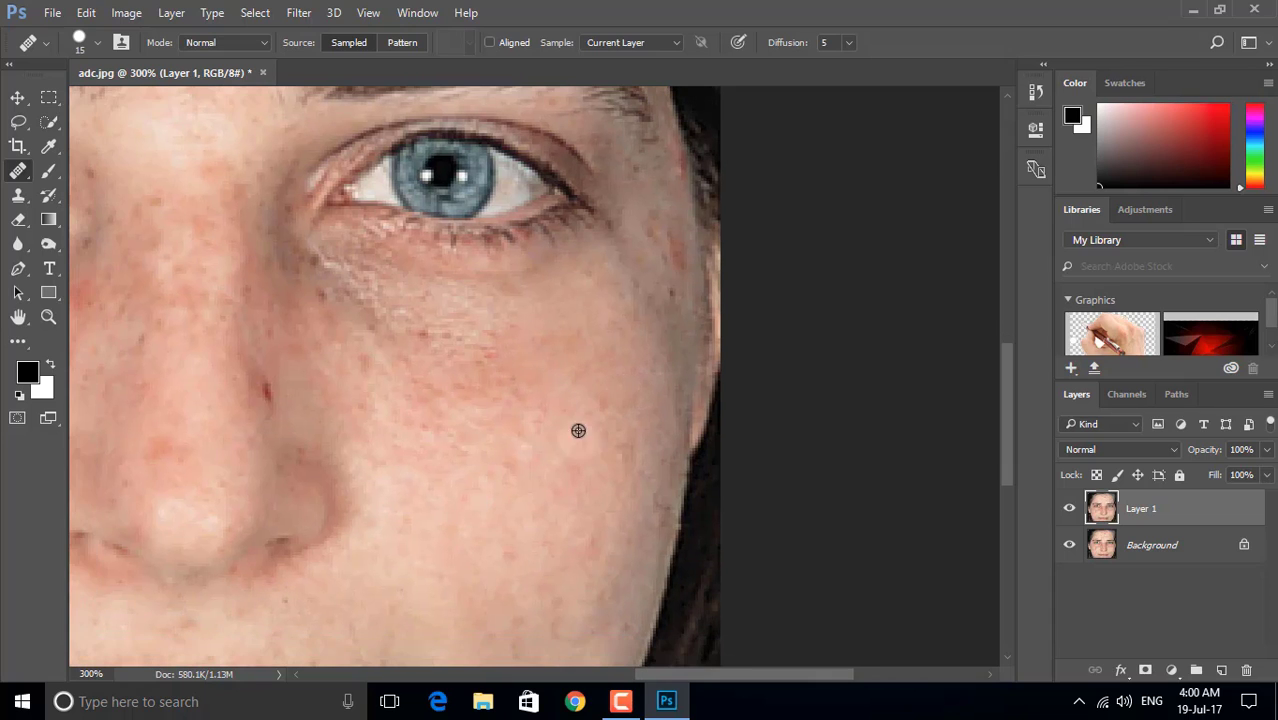
alt+click(526, 461)
click(514, 340)
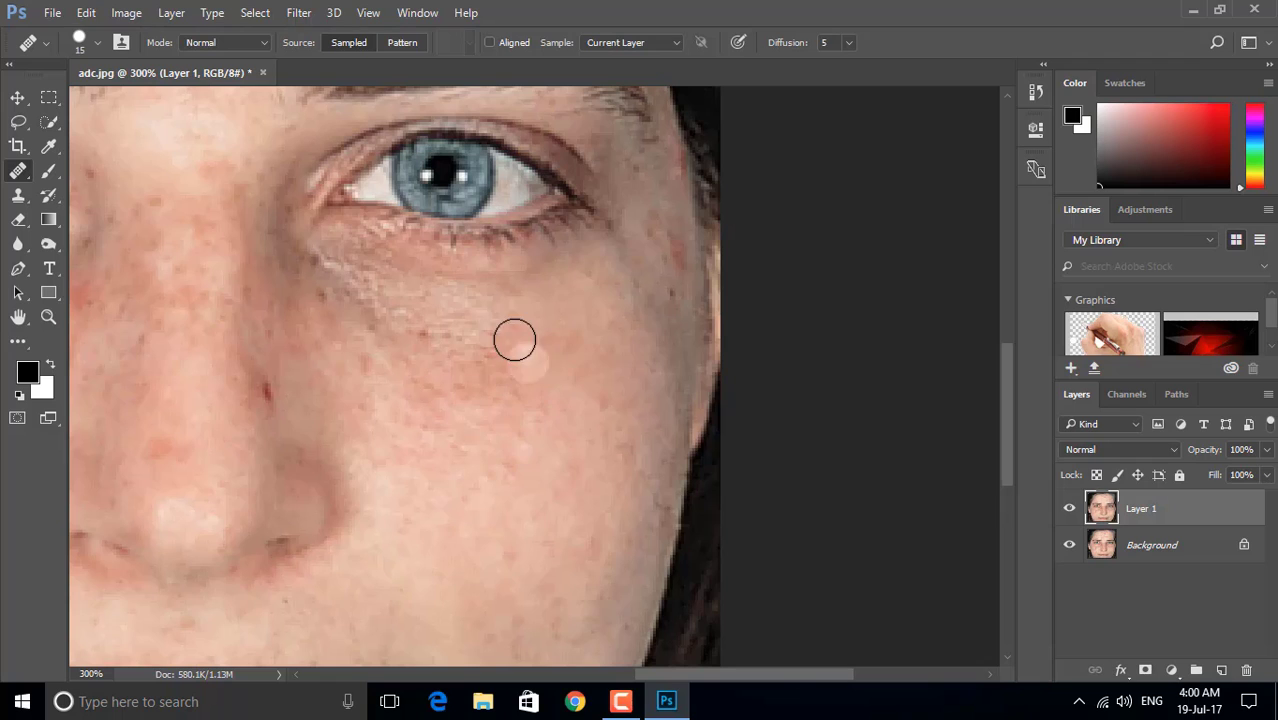
click(545, 368)
alt+click(510, 468)
click(523, 341)
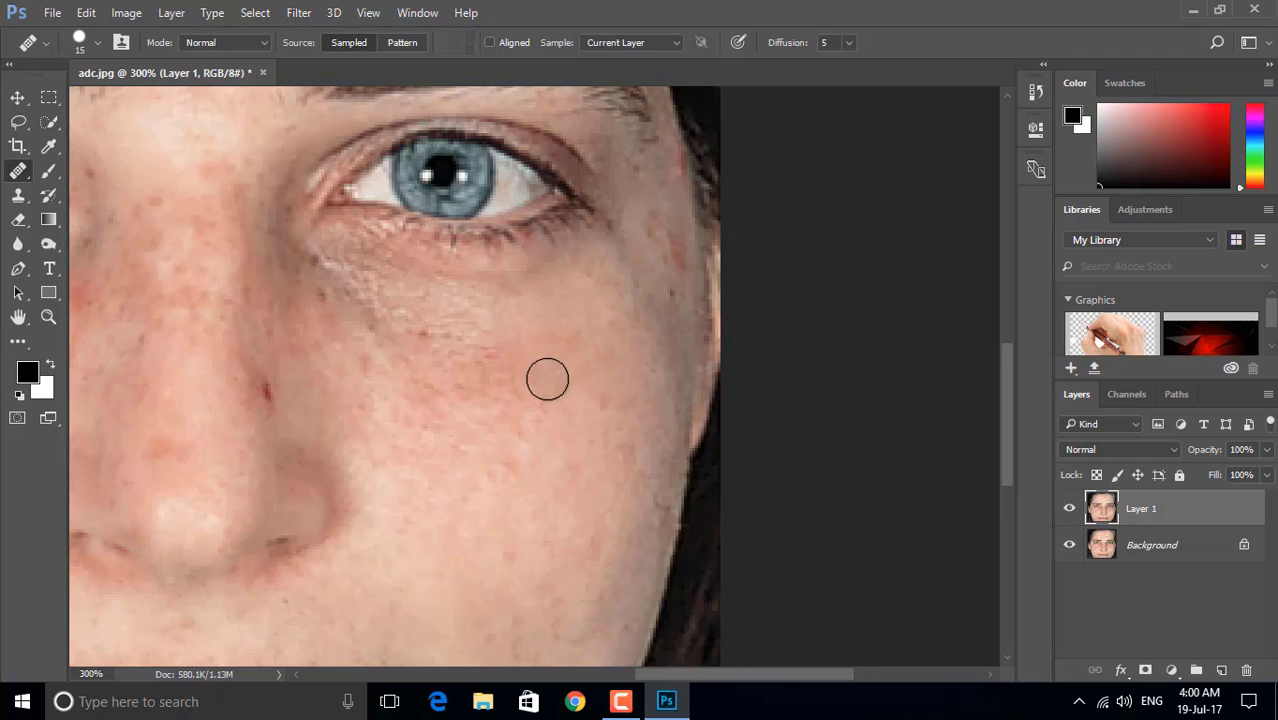
drag(561, 337, 587, 357)
mouse_move(574, 407)
mouse_down()
mouse_move(620, 437)
mouse_move(599, 440)
mouse_up()
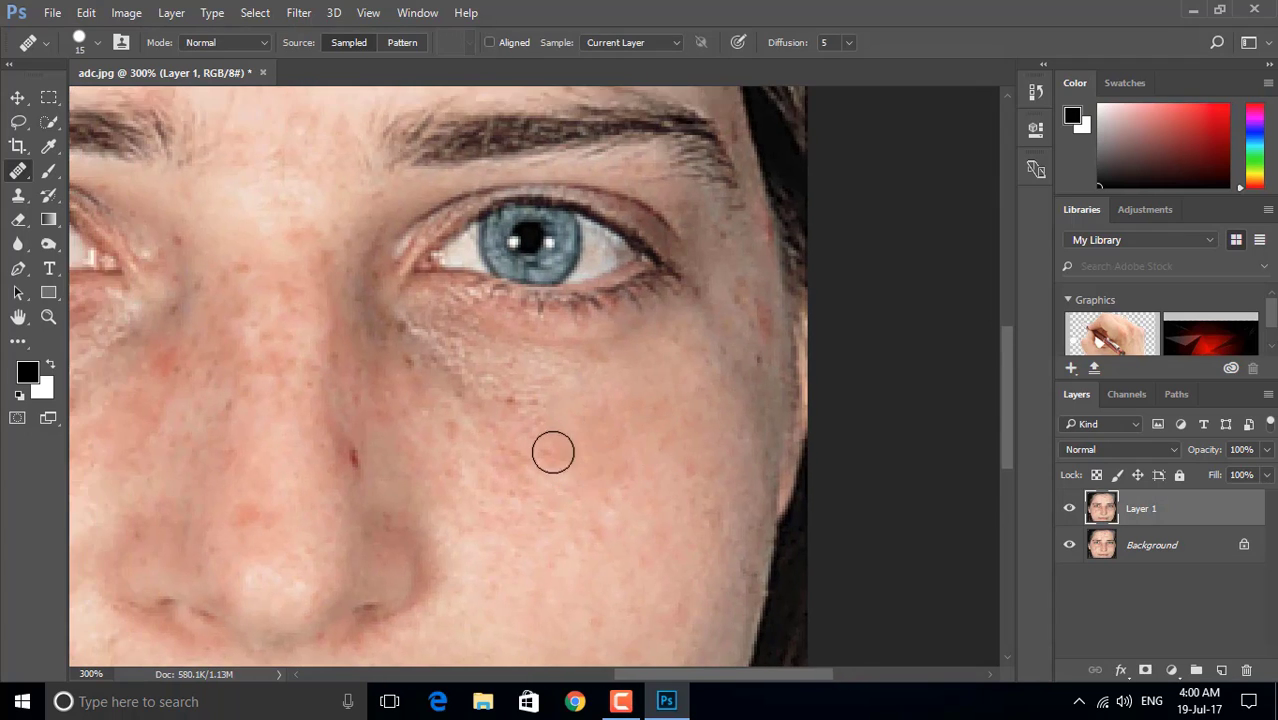
Heal the remaining redness on the right-hand cheek between the nose and the under-eye area.
mouse_move(655, 532)
mouse_down()
mouse_move(668, 381)
mouse_move(676, 397)
mouse_move(641, 407)
mouse_up()
click(535, 268)
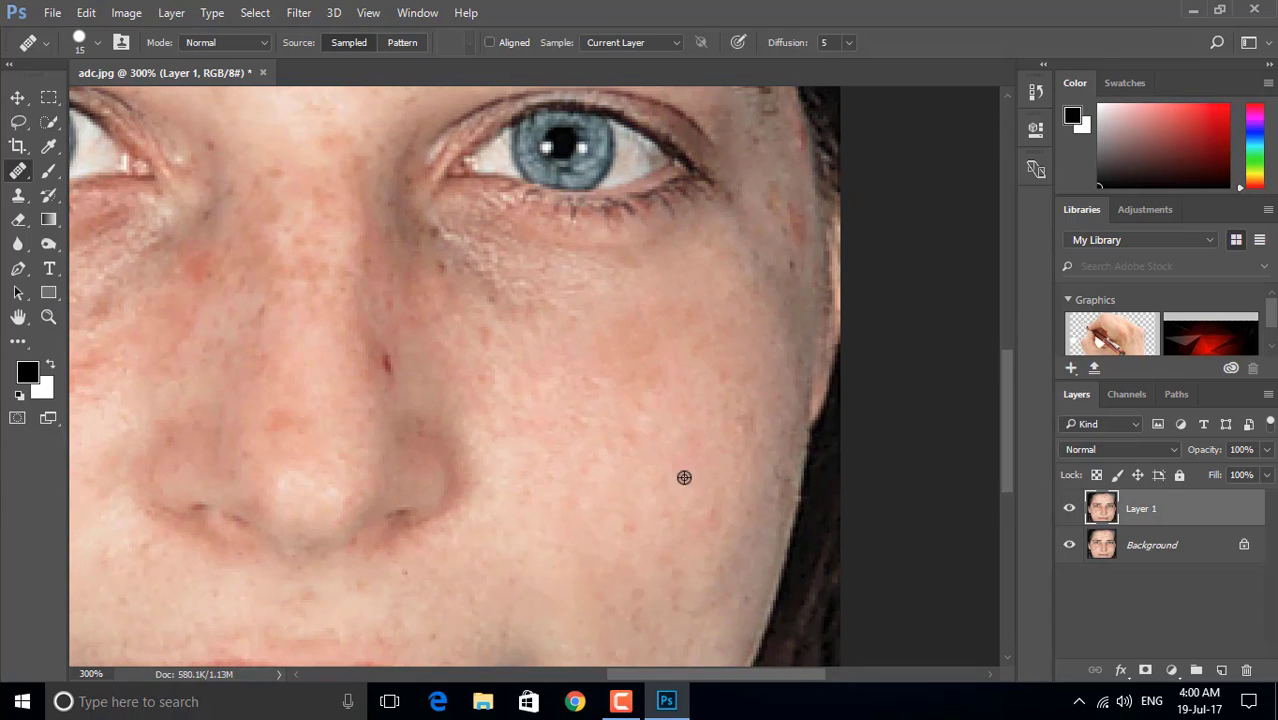
drag(684, 477, 635, 435)
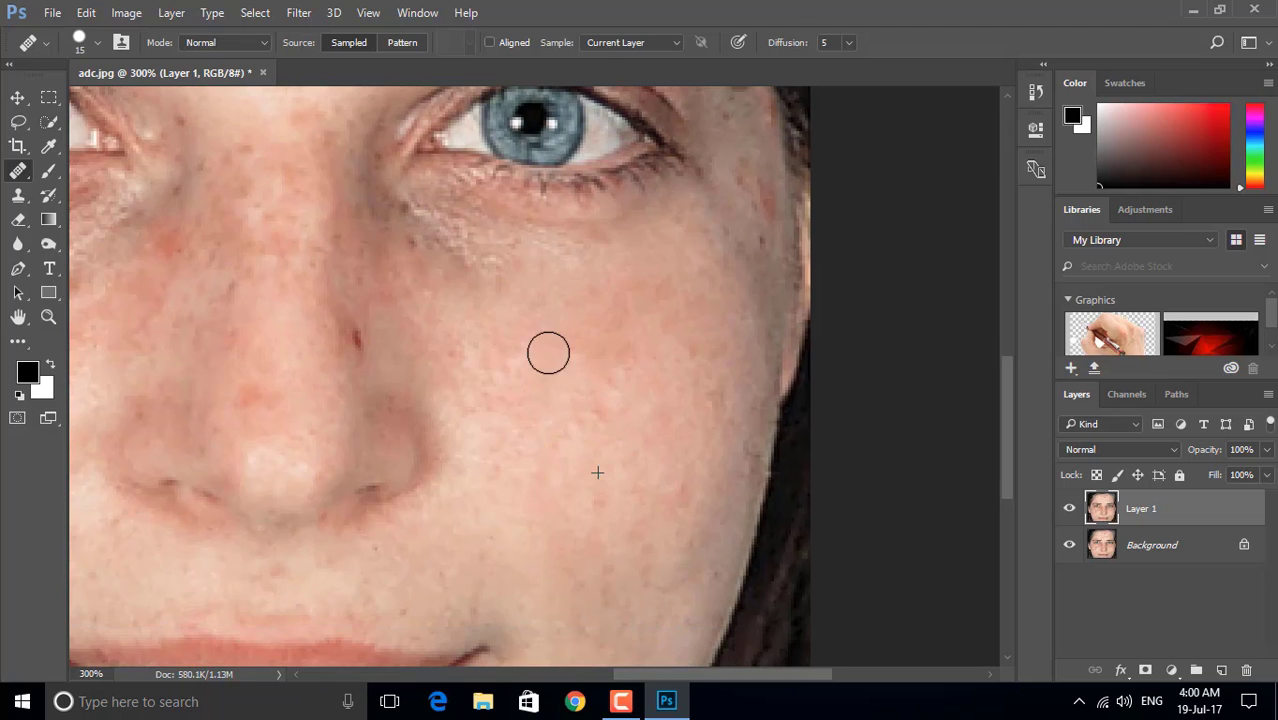
mouse_move(531, 494)
mouse_down()
mouse_move(588, 374)
mouse_move(451, 434)
mouse_up()
alt+click(588, 391)
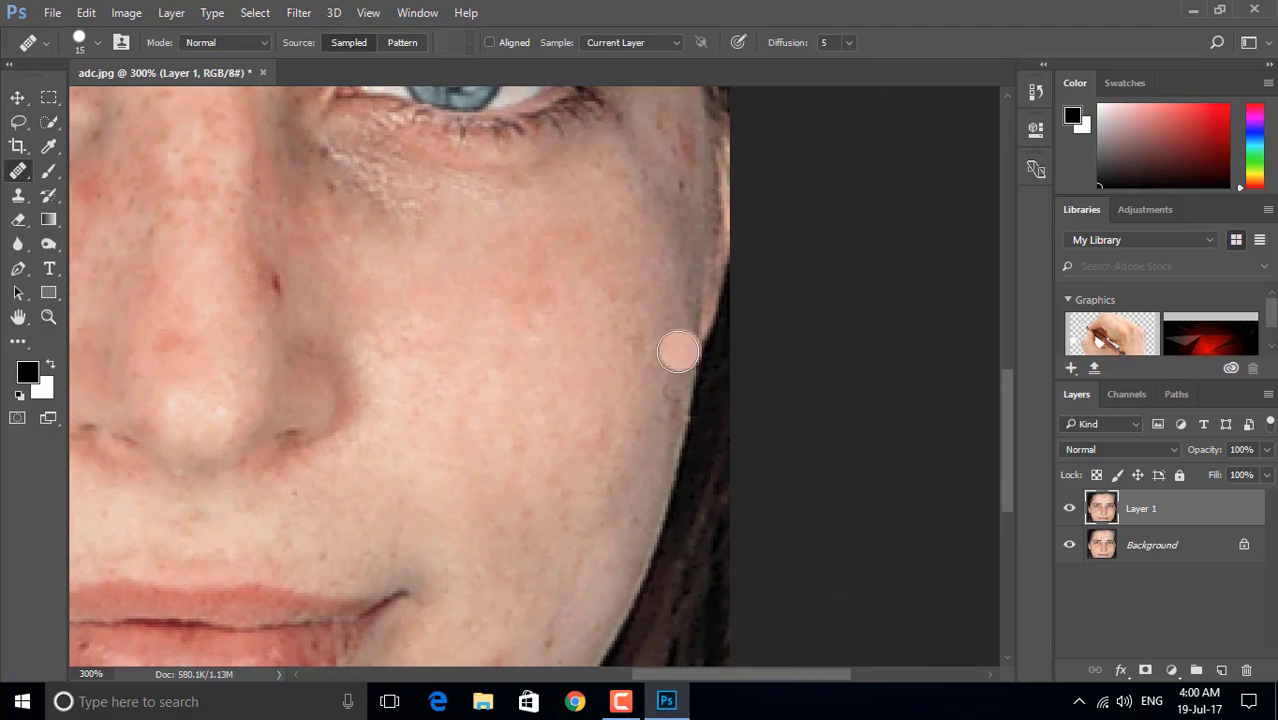
Heal the spots on the outer right-hand cheek and the red mark near the jaw beside the mouth.
drag(678, 352, 604, 287)
drag(527, 357, 508, 294)
click(542, 217)
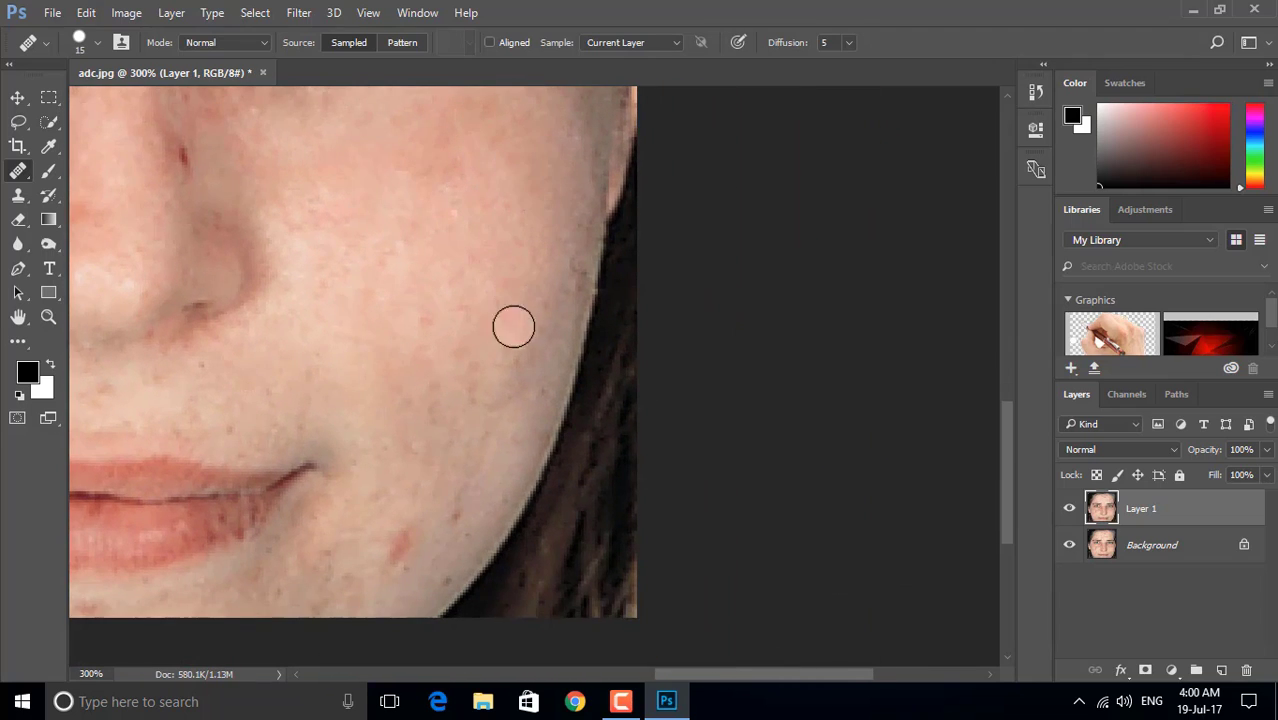
scroll(530, 360, down, 3)
click(400, 425)
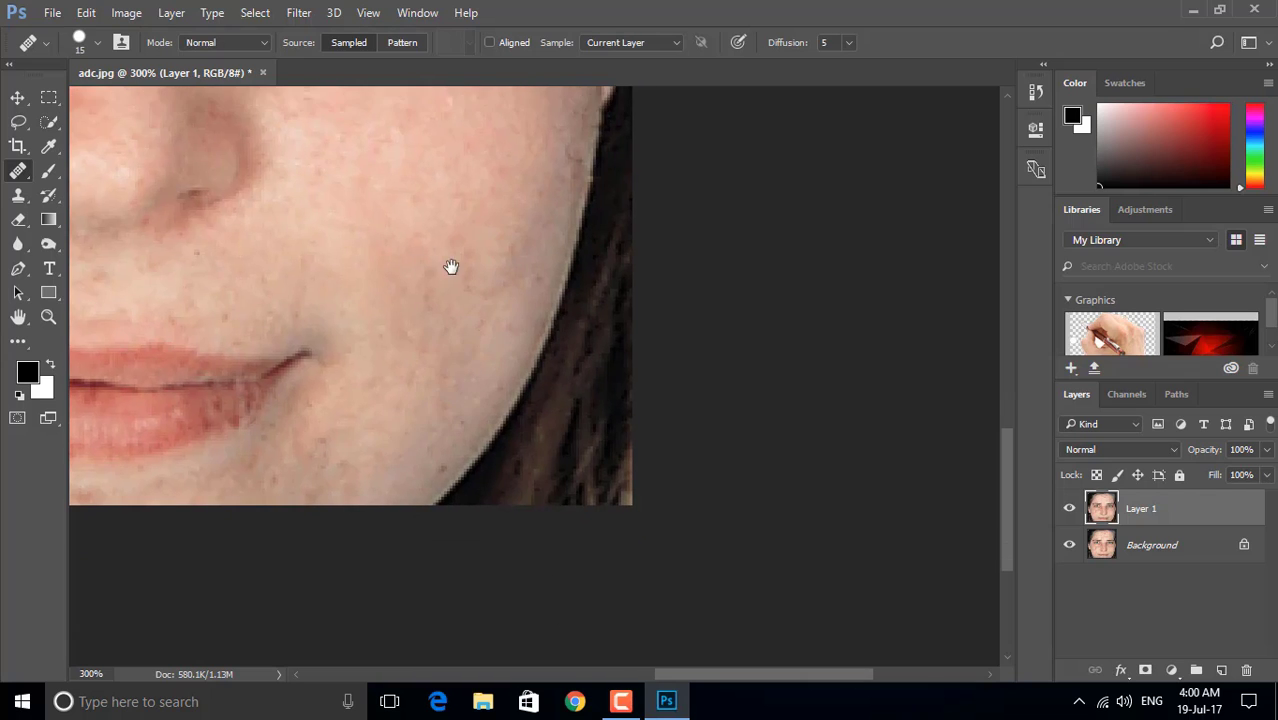
Heal the large red blemishes in the middle of the left-hand cheek.
drag(451, 266, 473, 437)
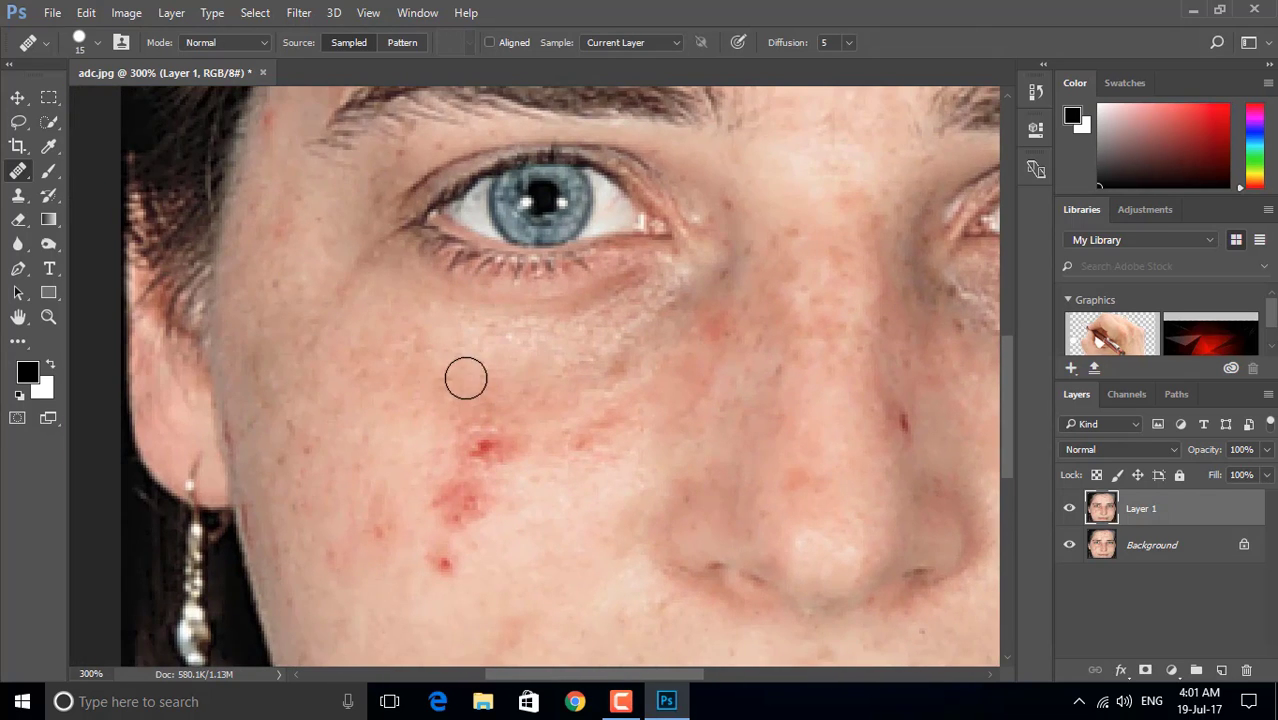
scroll(581, 358, down, 2)
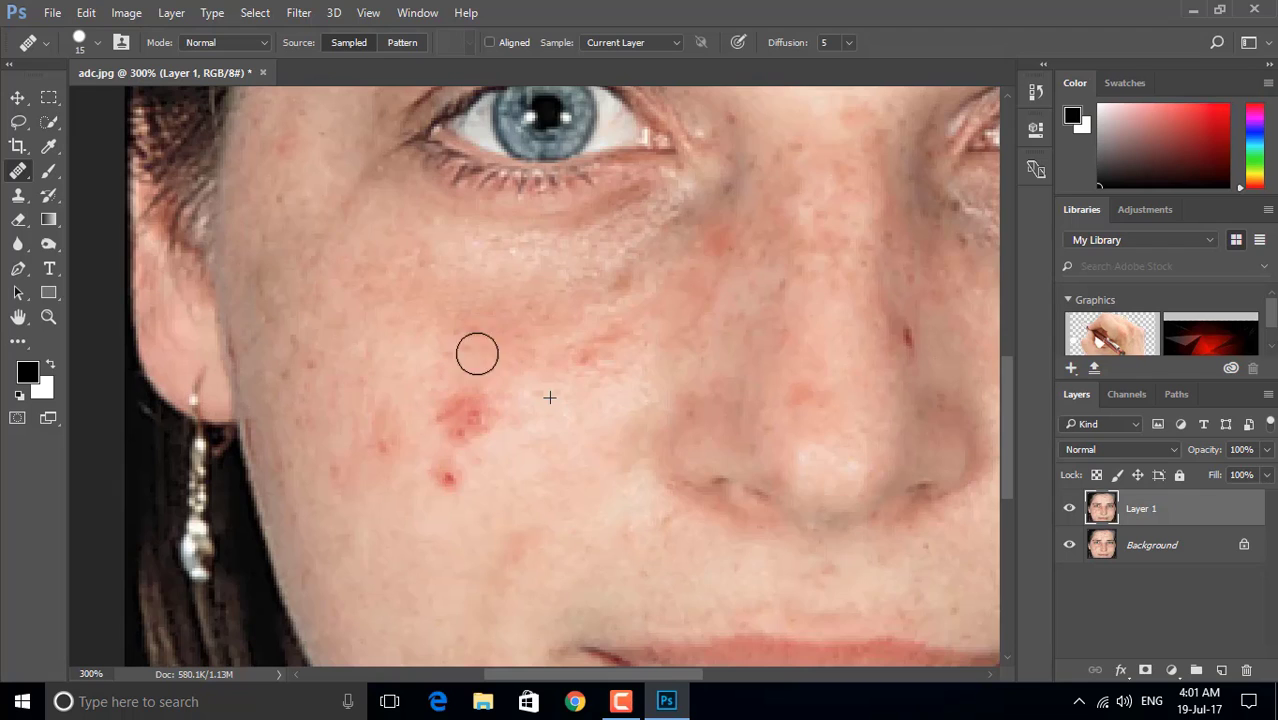
scroll(570, 422, down, 1)
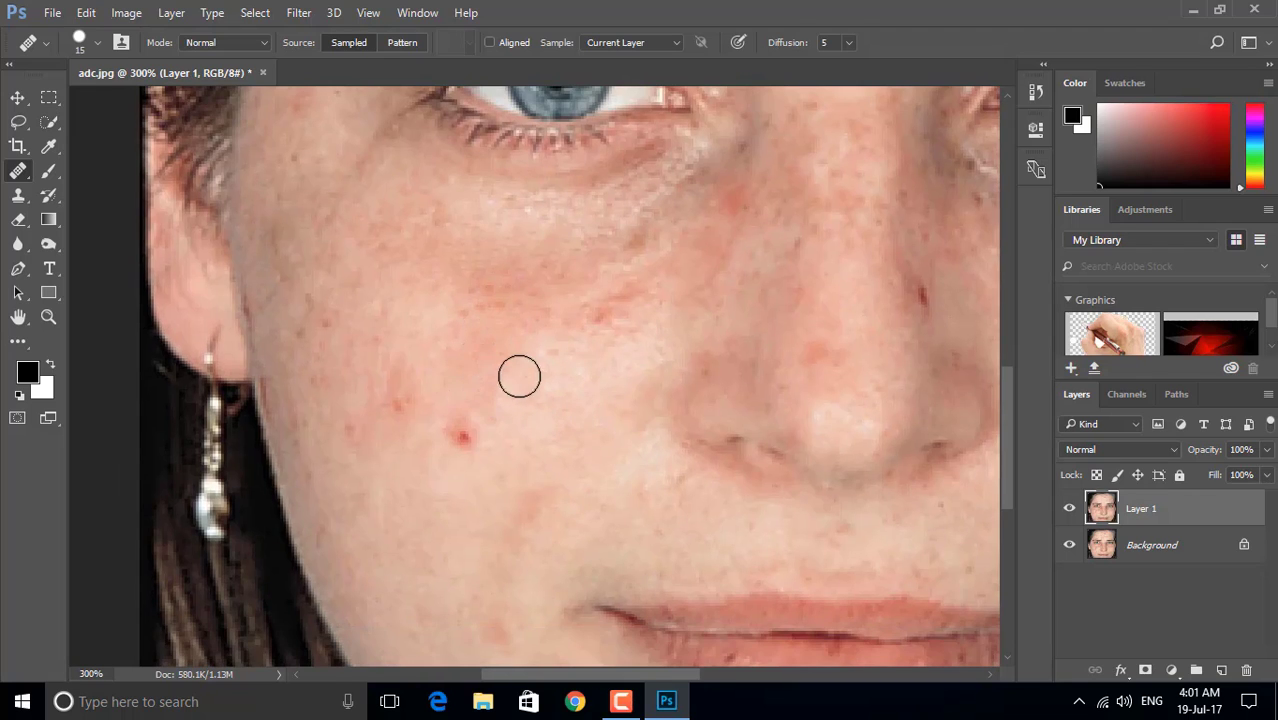
click(454, 434)
click(416, 429)
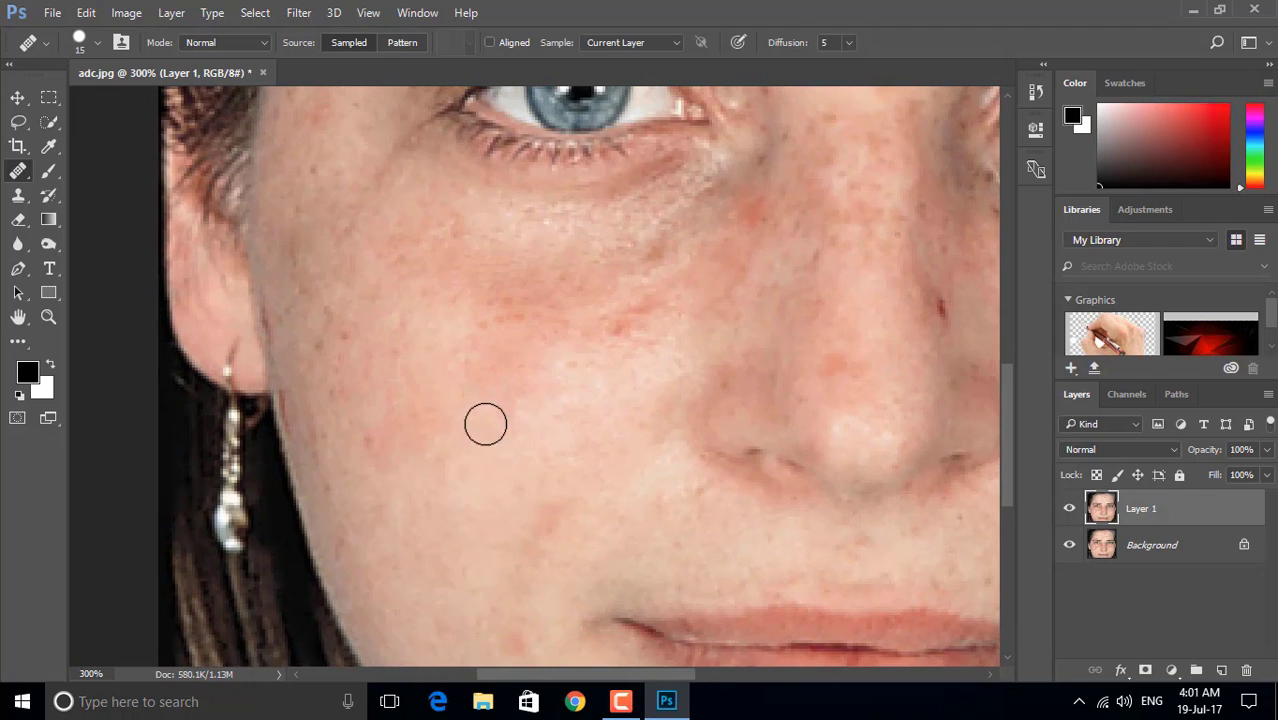
Heal the red streaks on the upper left-hand cheek below the eye, using freshly sampled clear skin.
drag(615, 440, 621, 454)
click(510, 294)
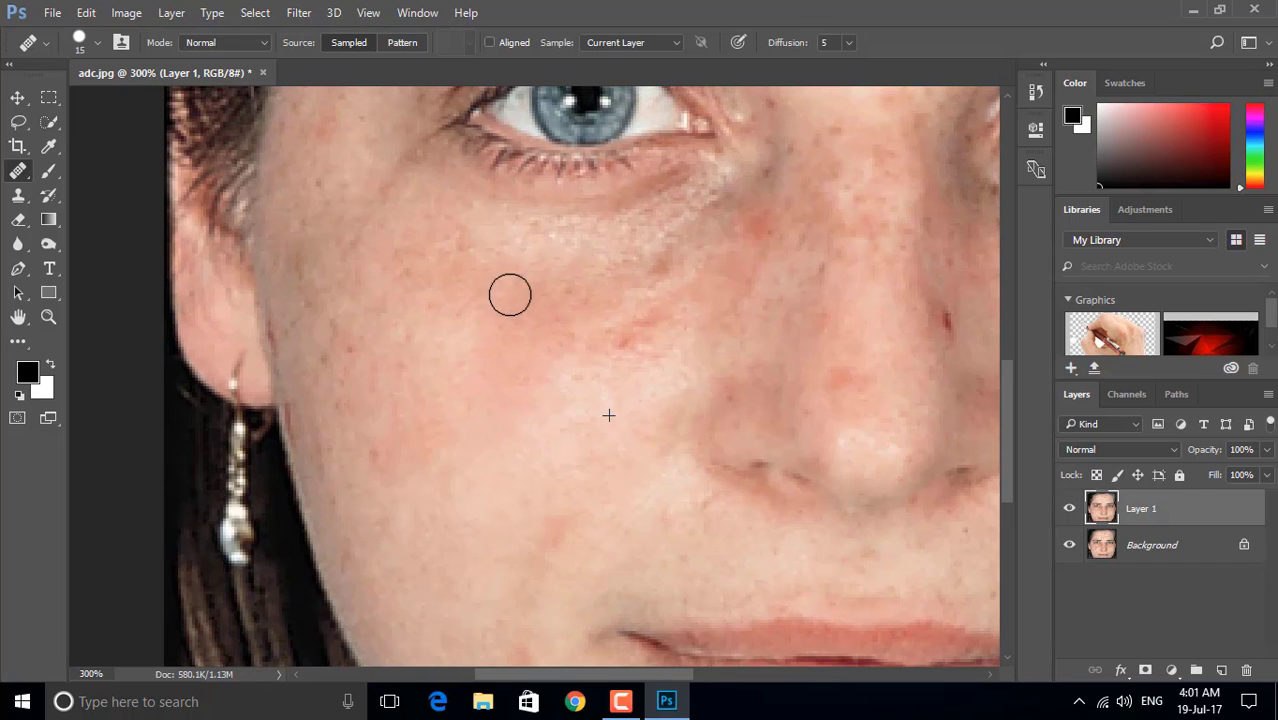
drag(662, 331, 575, 439)
alt+click(557, 485)
click(545, 420)
click(559, 432)
Heal the red spot beside the nose bridge near the left-hand eye's inner corner, undoing and redoing one dab.
drag(648, 370, 553, 409)
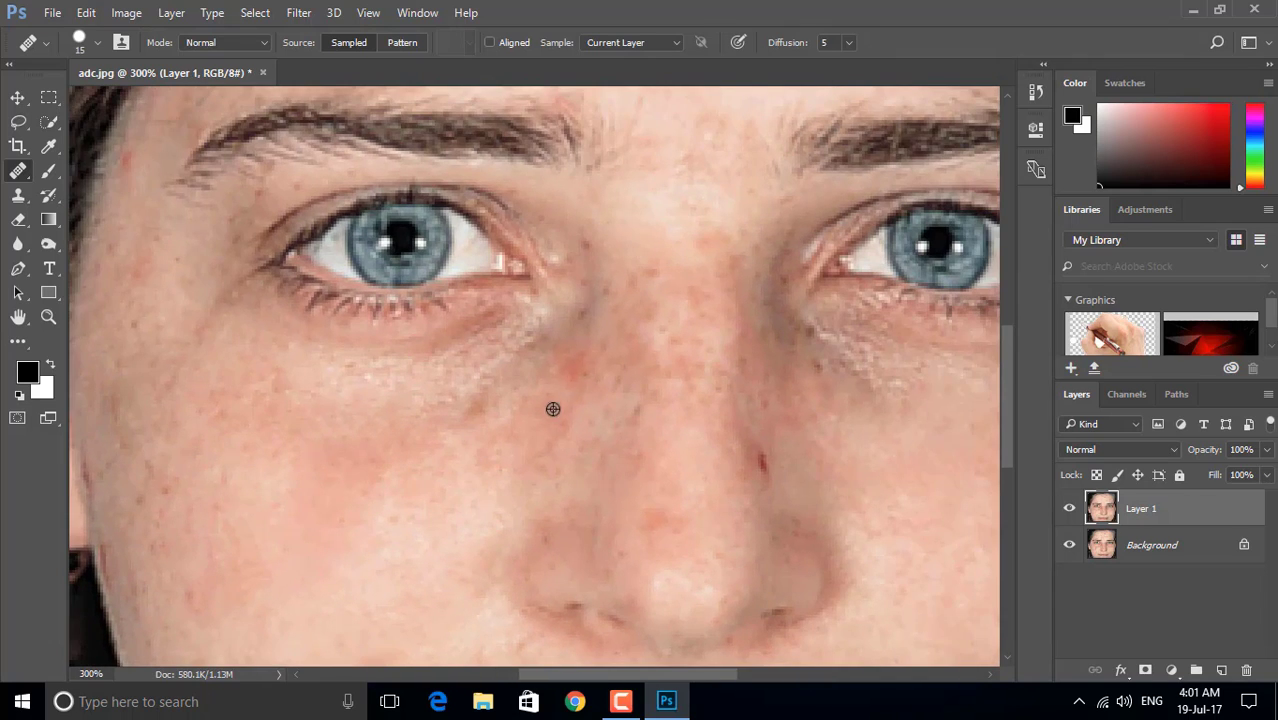
alt+click(551, 408)
click(571, 366)
mouse_move(567, 452)
mouse_down()
mouse_move(545, 465)
mouse_move(561, 469)
mouse_up()
click(547, 377)
key(ctrl+z)
click(544, 394)
Resample skin below the left-hand eye, reduce the brush size to 8, try a healing stroke there and undo it.
alt+click(470, 401)
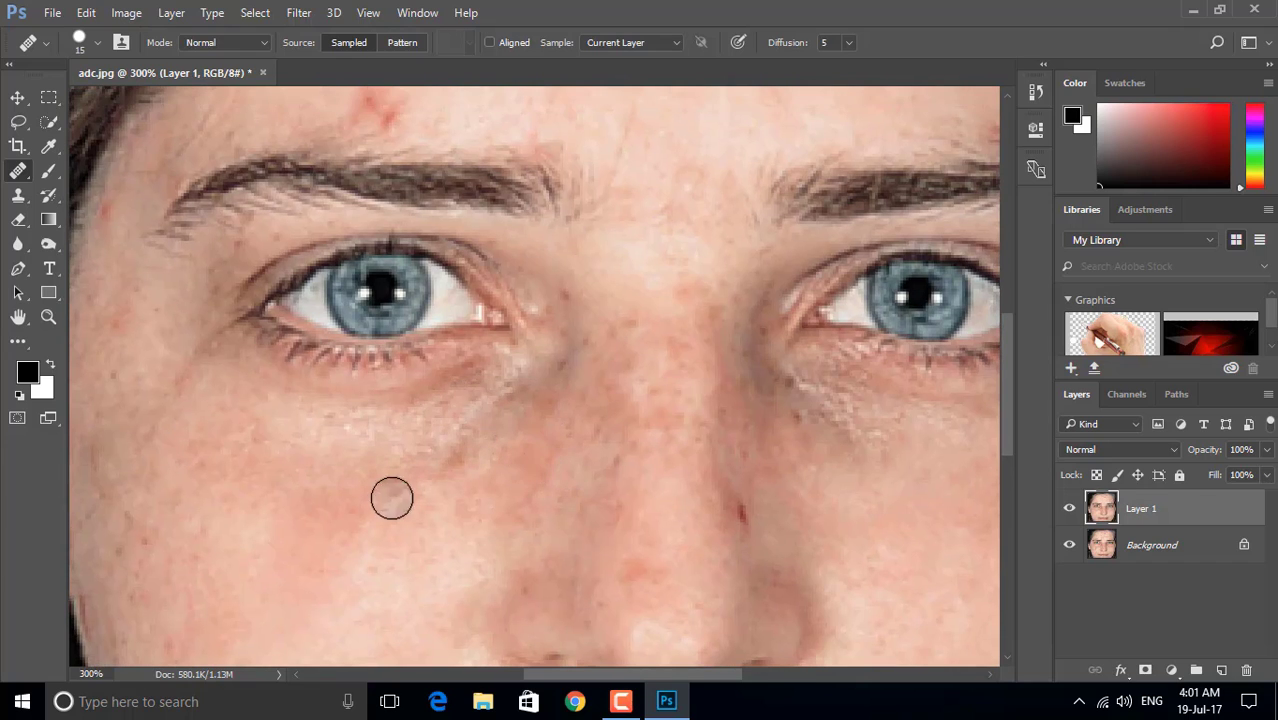
alt+click(368, 420)
key([)
key([)
key([)
drag(430, 401, 487, 383)
key(ctrl+z)
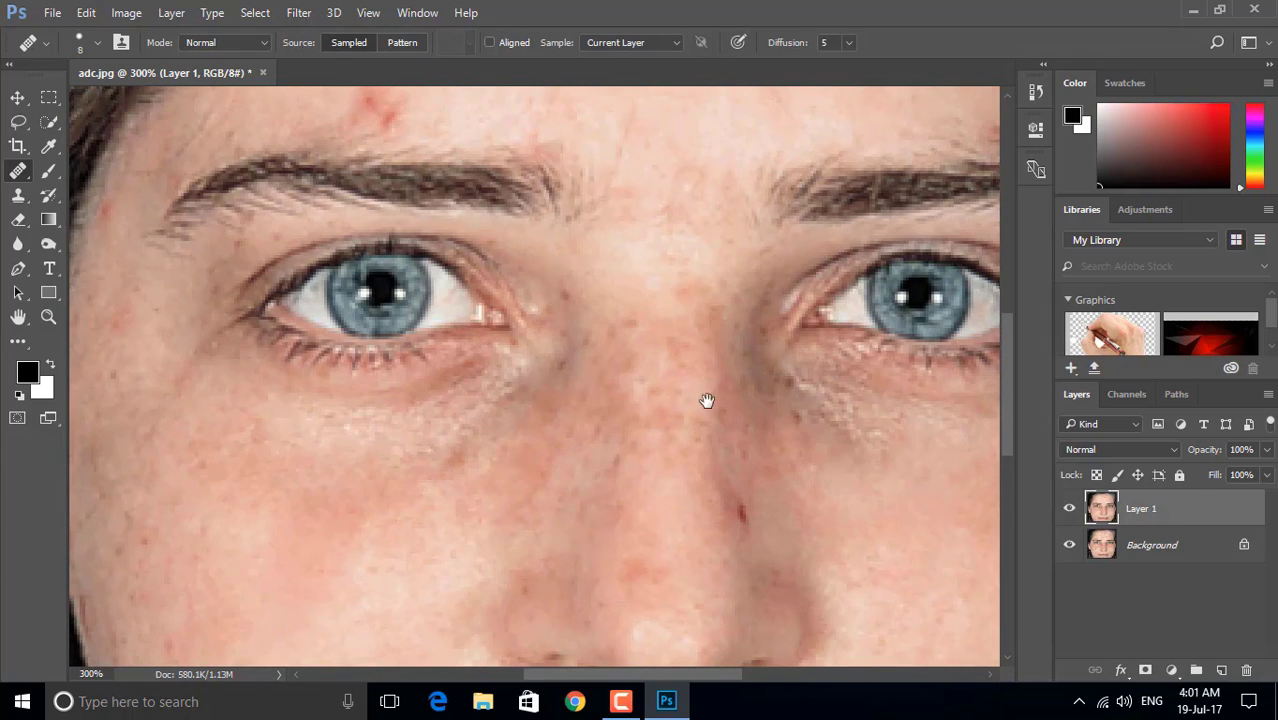
Heal the dark red mark on the right-hand side of the nose using skin sampled from the nose.
drag(707, 401, 631, 403)
alt+click(638, 550)
click(666, 517)
drag(756, 518, 699, 431)
click(608, 444)
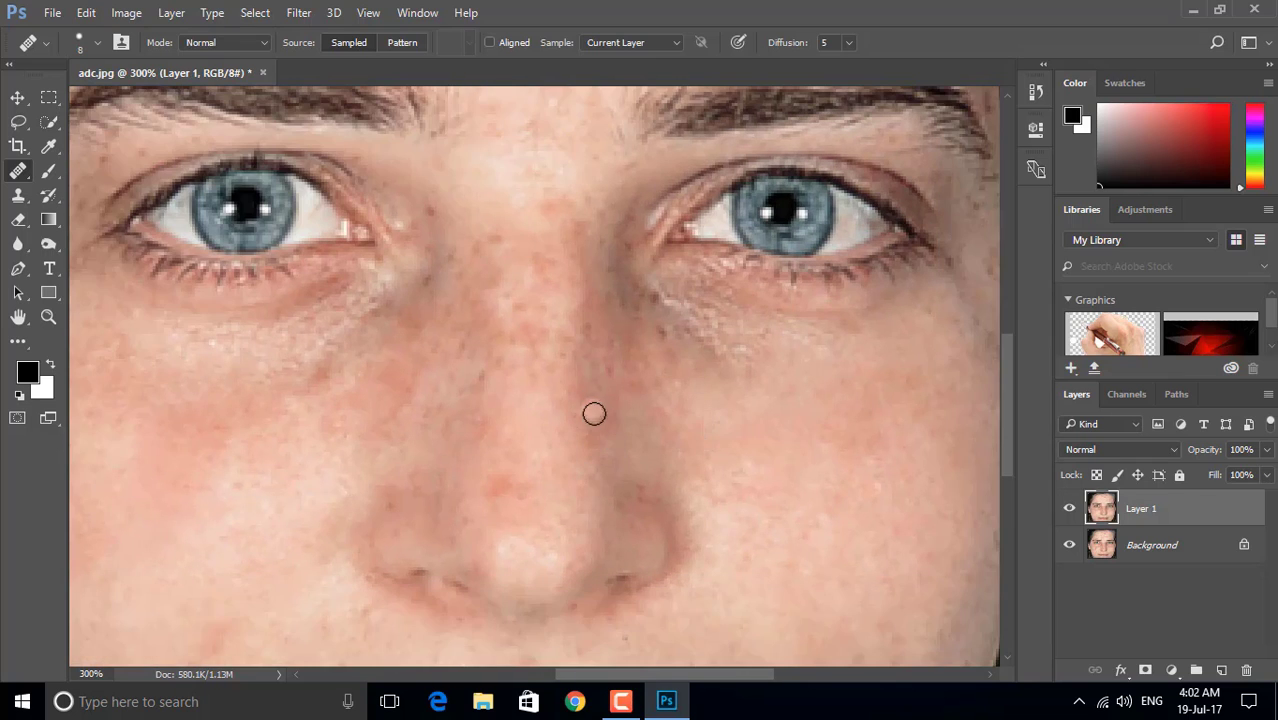
Heal the small red spot just above the right-hand eyebrow.
drag(741, 480, 392, 559)
drag(568, 235, 568, 451)
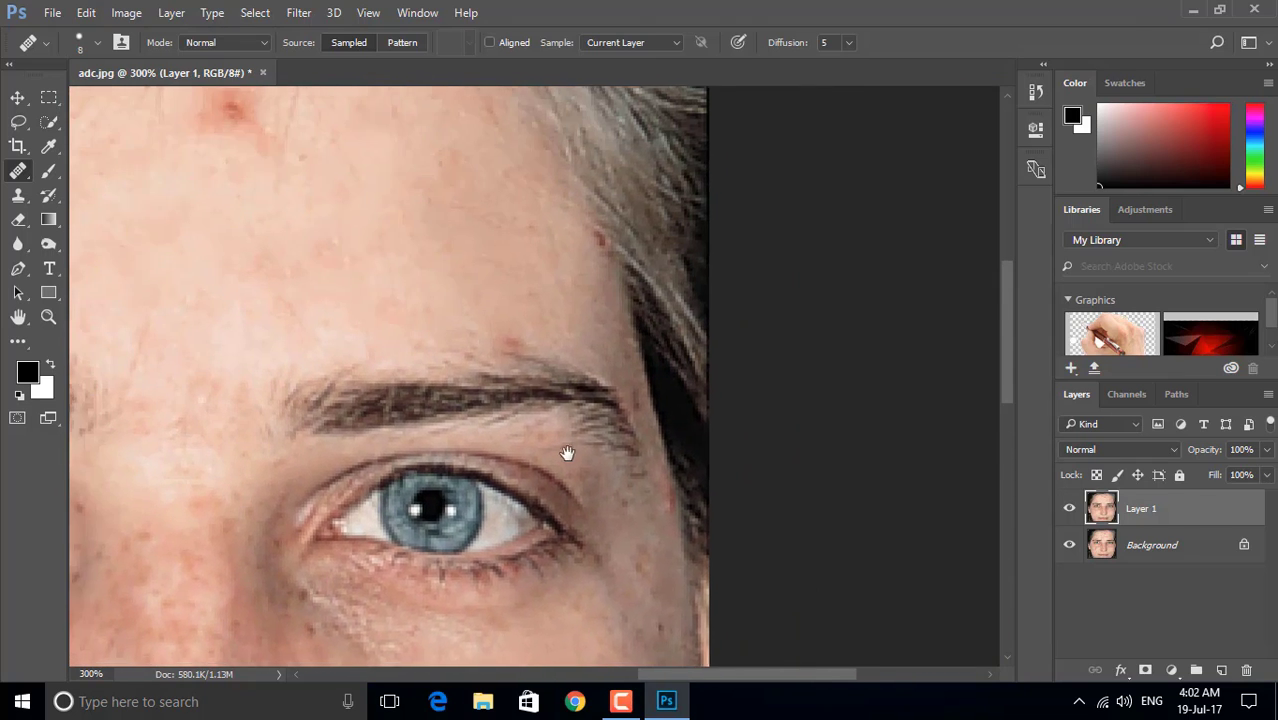
click(507, 342)
Enlarge the healing brush and heal the red blemish above the left-hand eyebrow.
mouse_move(274, 174)
mouse_down()
mouse_move(622, 362)
mouse_move(850, 310)
mouse_up()
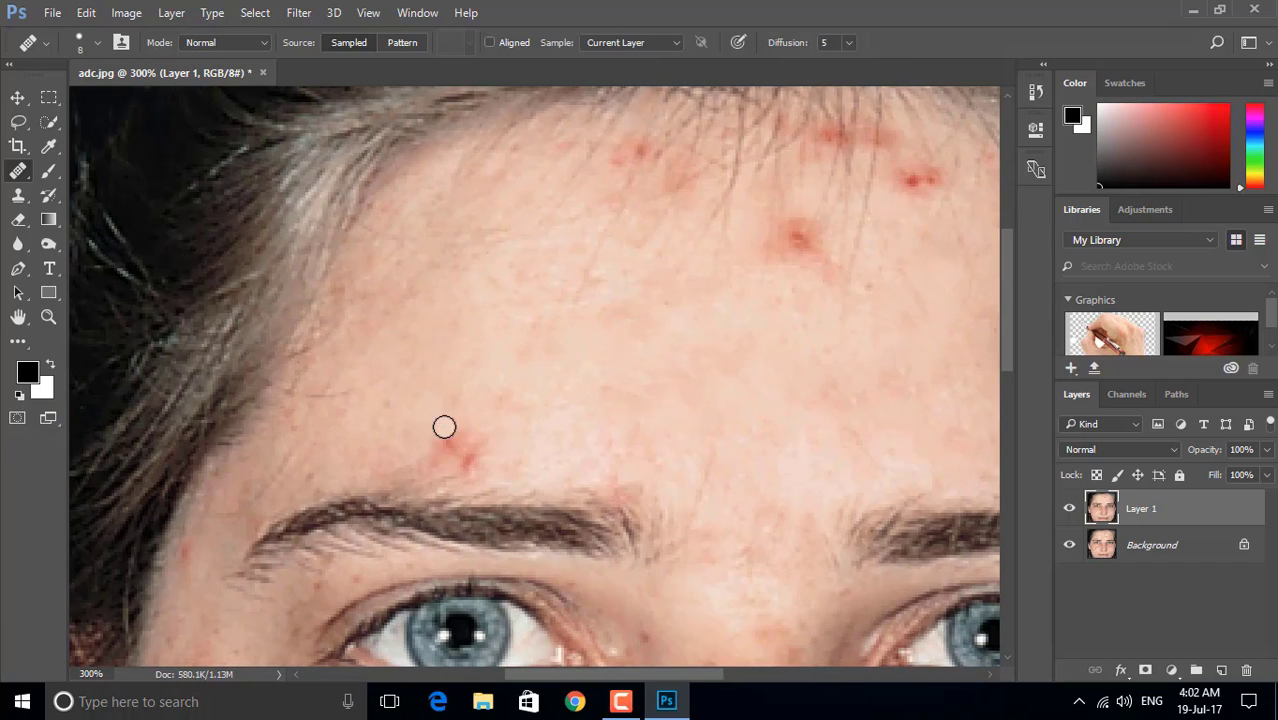
key(])
key(])
key(])
key(])
click(466, 452)
Reduce the brush size to 7 and heal the small red marks on the left-hand temple and along that side of the face.
mouse_move(642, 488)
mouse_down()
mouse_move(748, 313)
mouse_move(793, 281)
mouse_up()
key(bracketleft)
key(bracketleft)
key(bracketleft)
key(bracketleft)
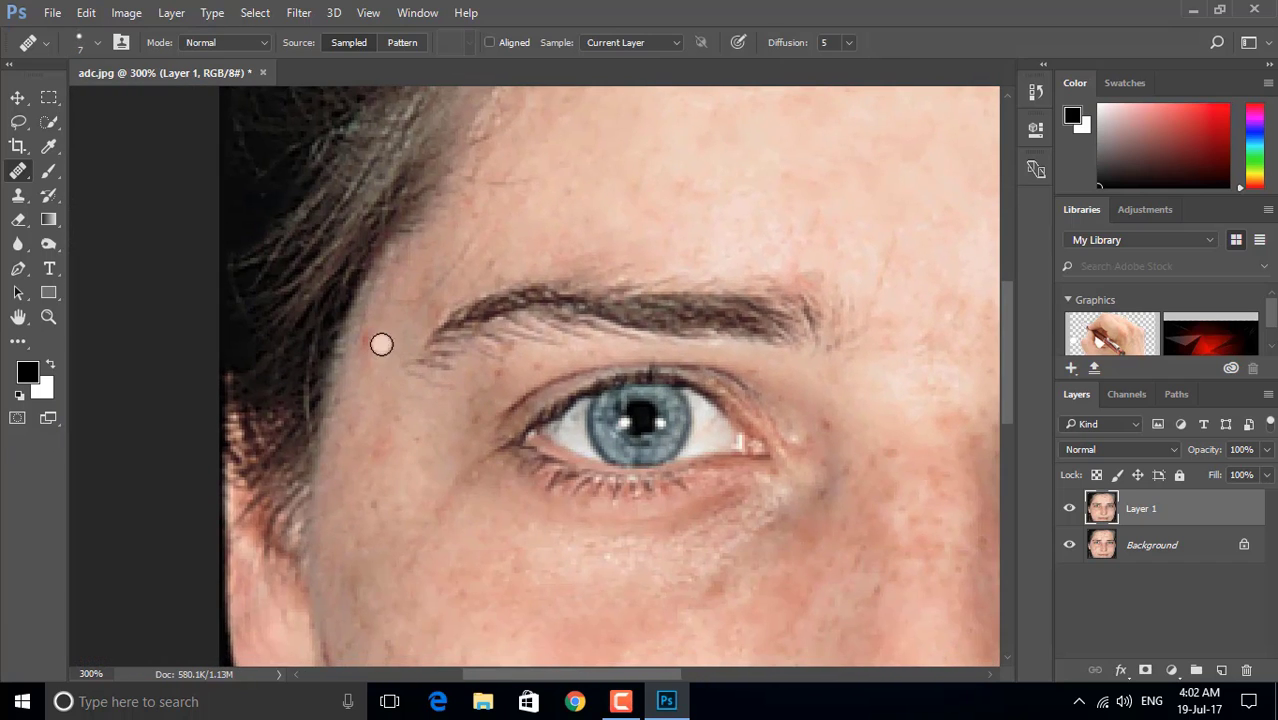
drag(388, 439, 428, 359)
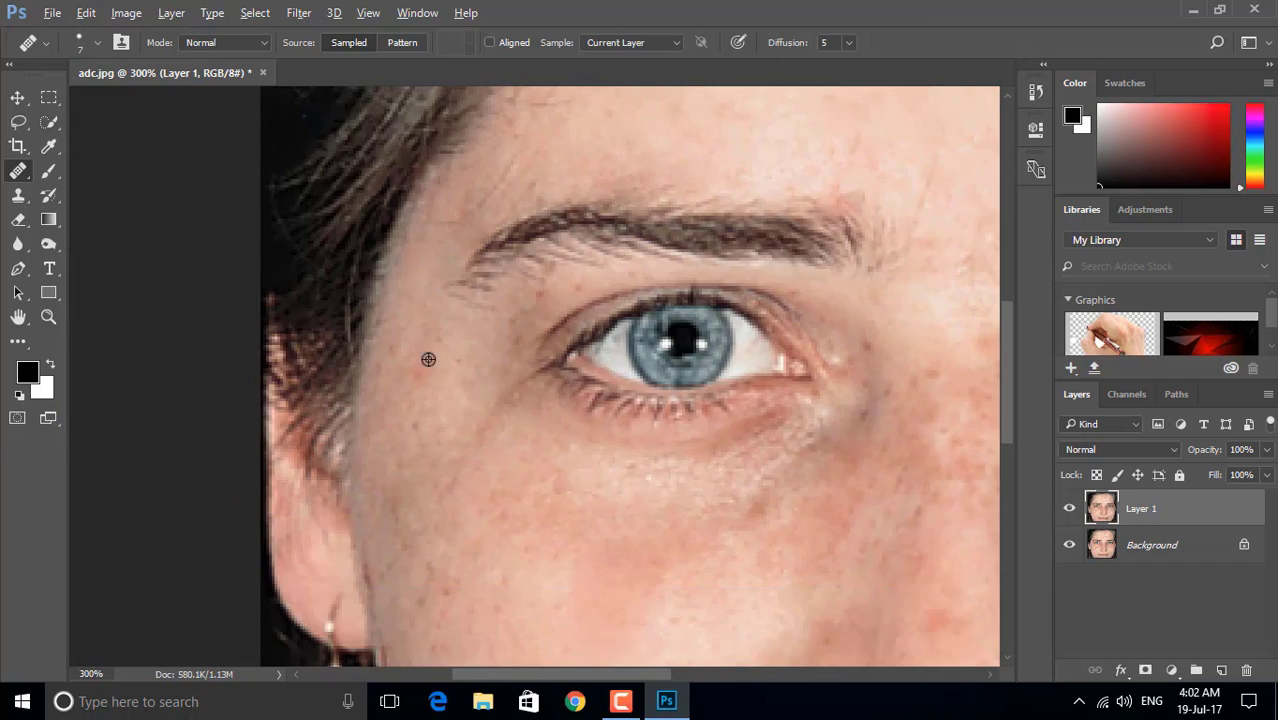
scroll(414, 372, down, 3)
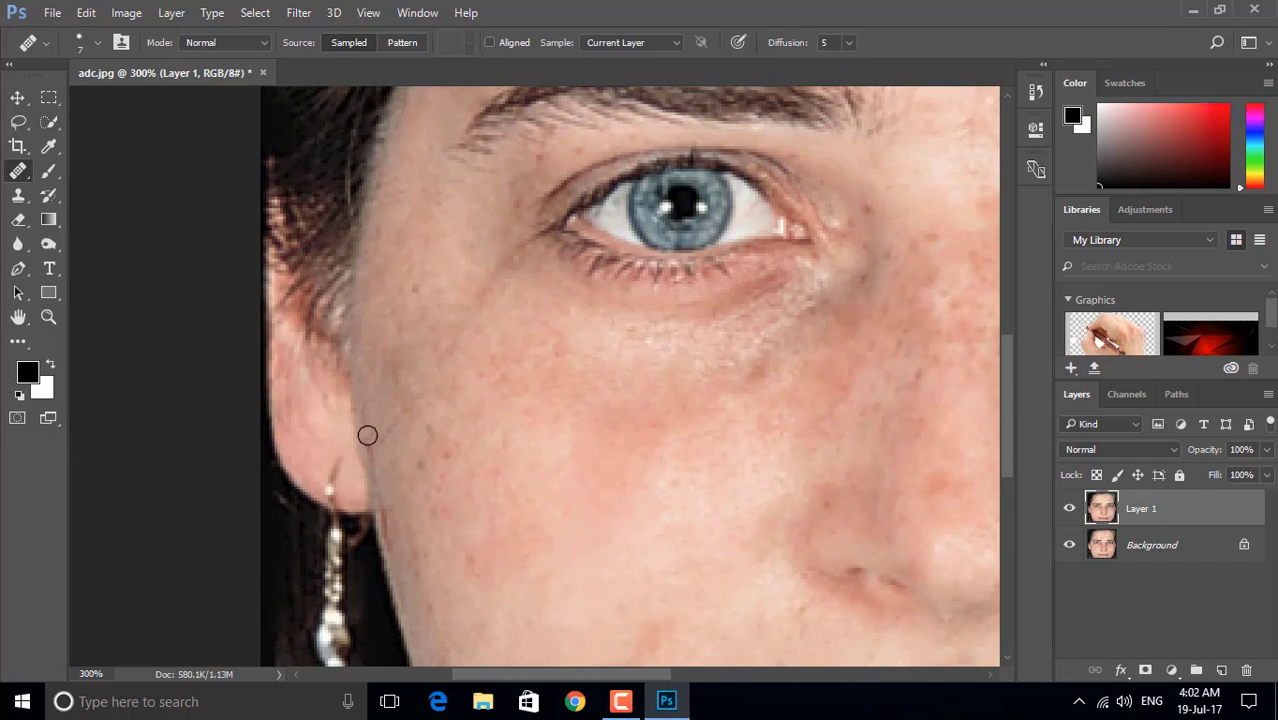
scroll(412, 396, down, 2)
scroll(397, 434, down, 1)
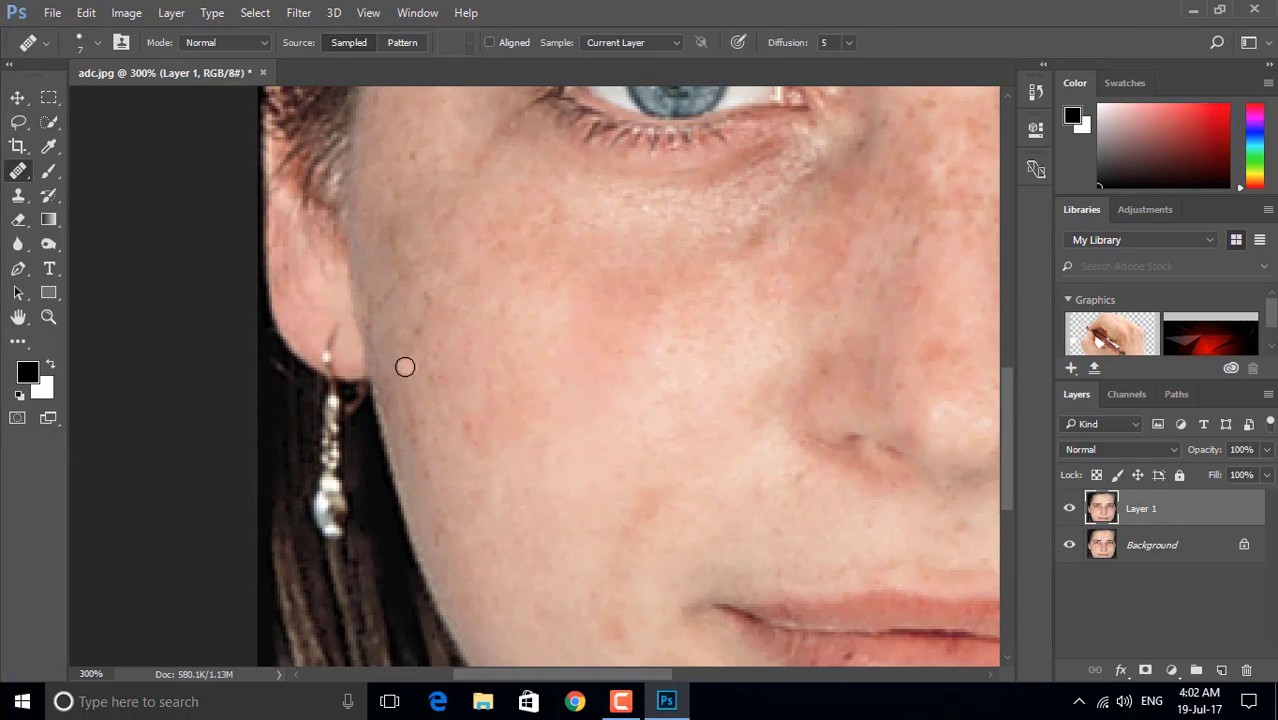
drag(734, 309, 363, 381)
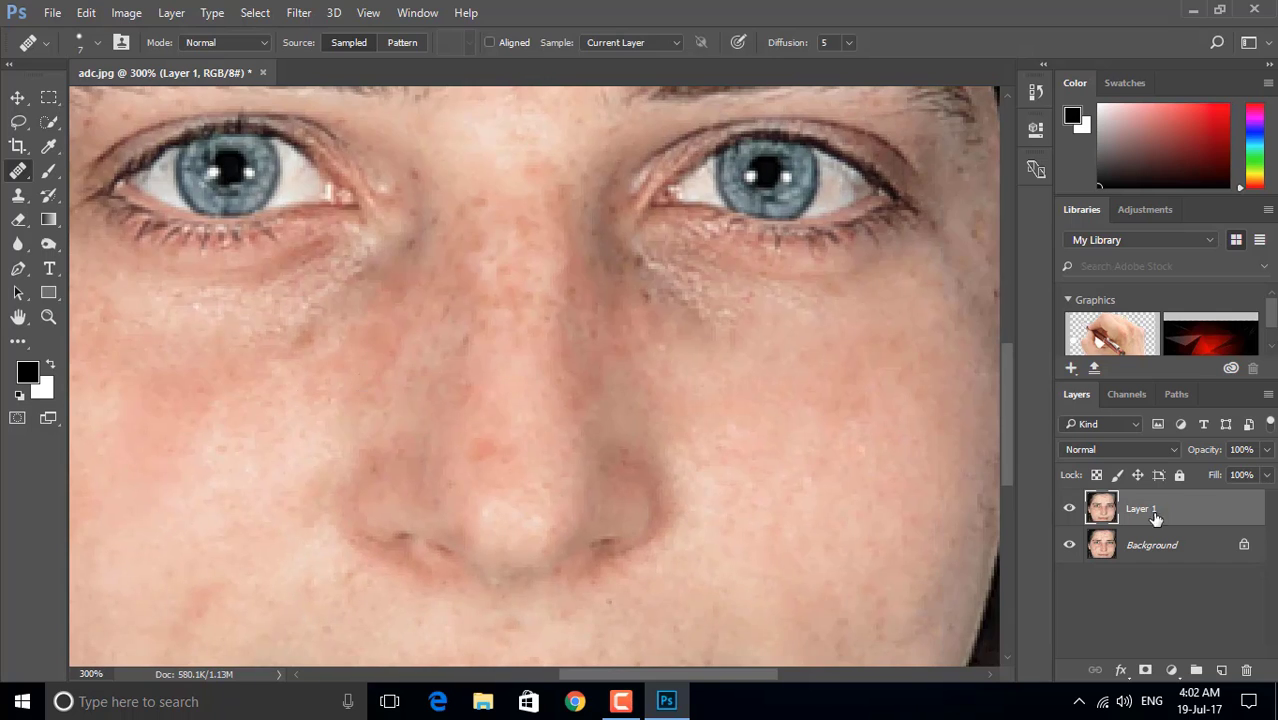
Switch to the Spot Healing Brush and enlarge it to 30 for the red blemishes on the upper forehead.
key(ctrl+0)
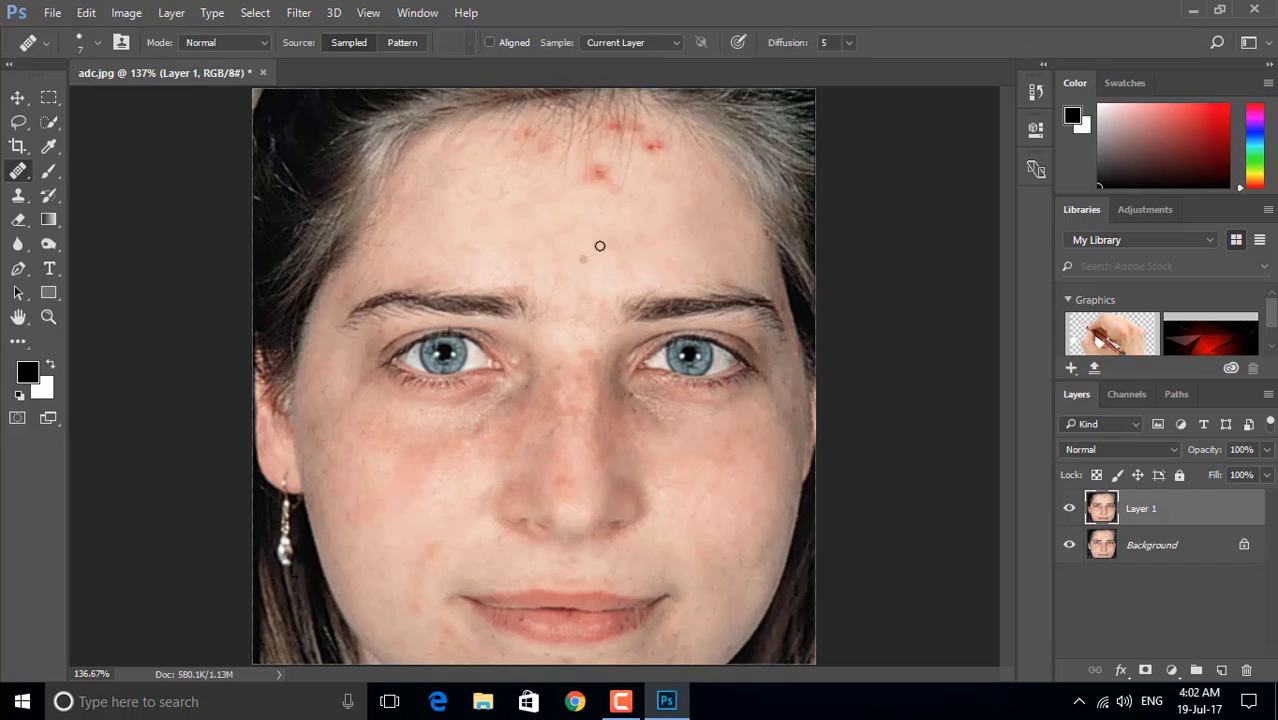
key(ctrl+plus)
key(ctrl+plus)
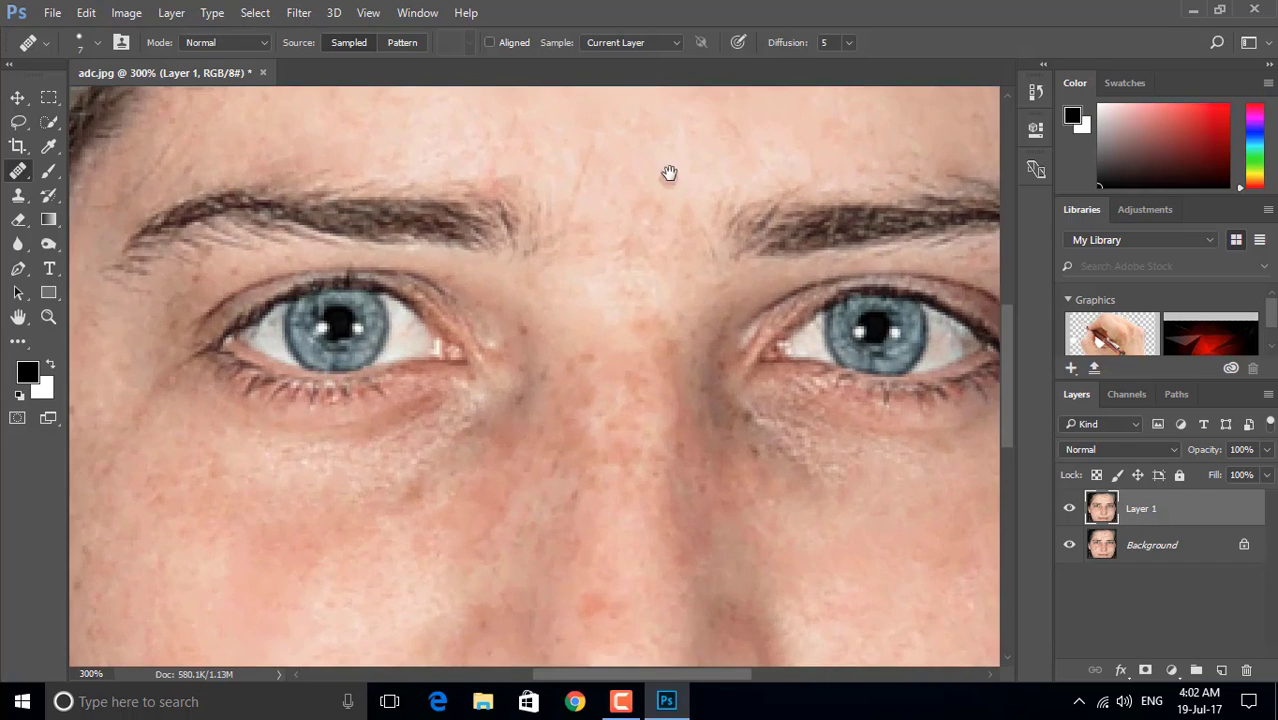
key(space)
drag(670, 177, 620, 476)
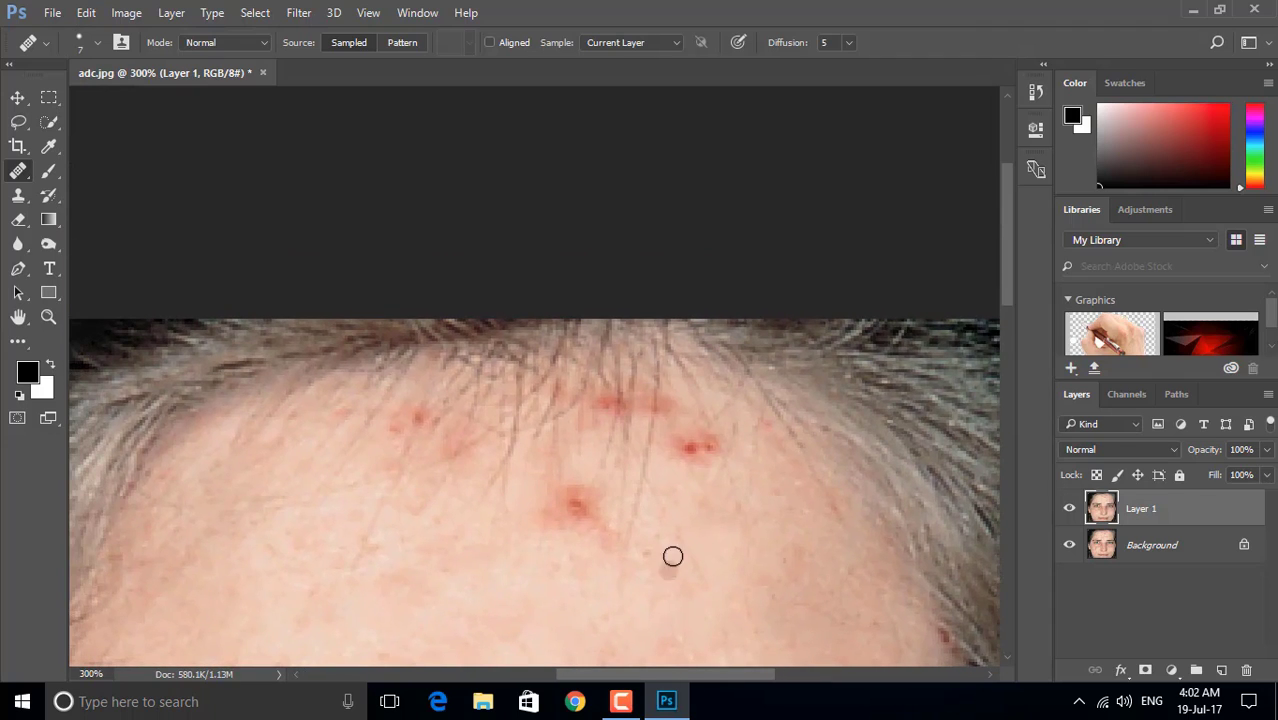
key(space)
drag(621, 565, 638, 507)
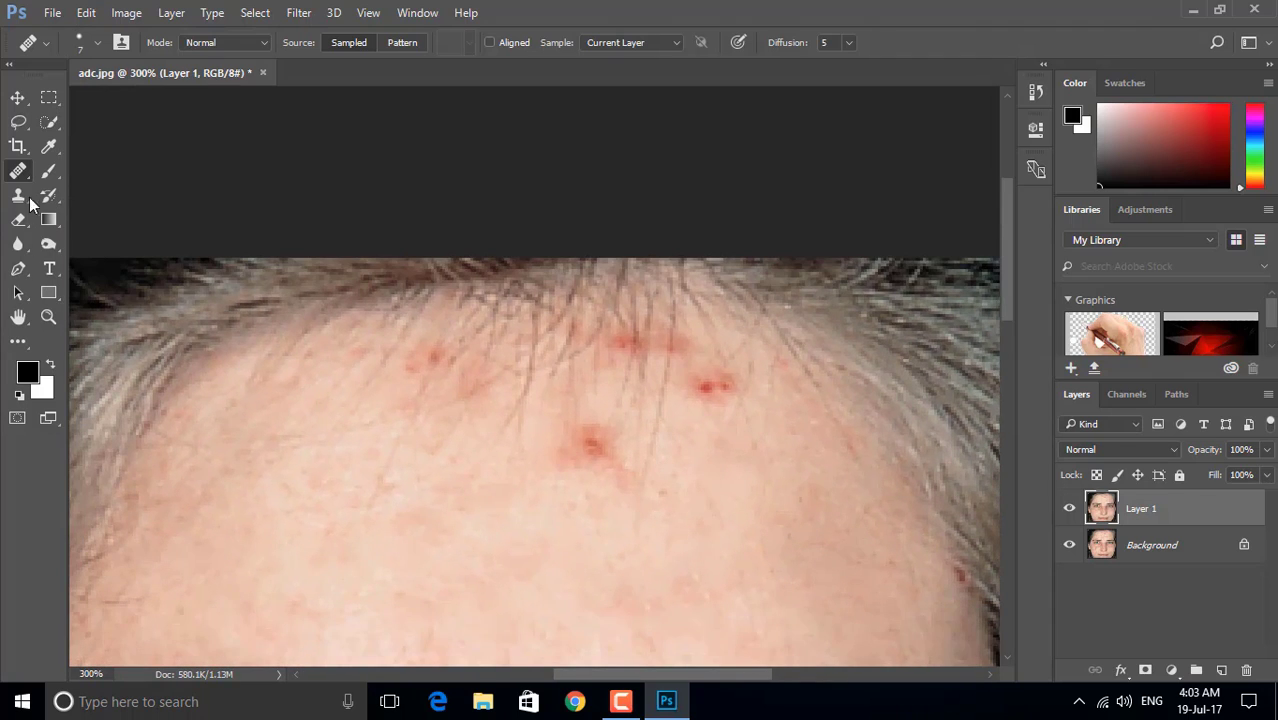
right_click(20, 174)
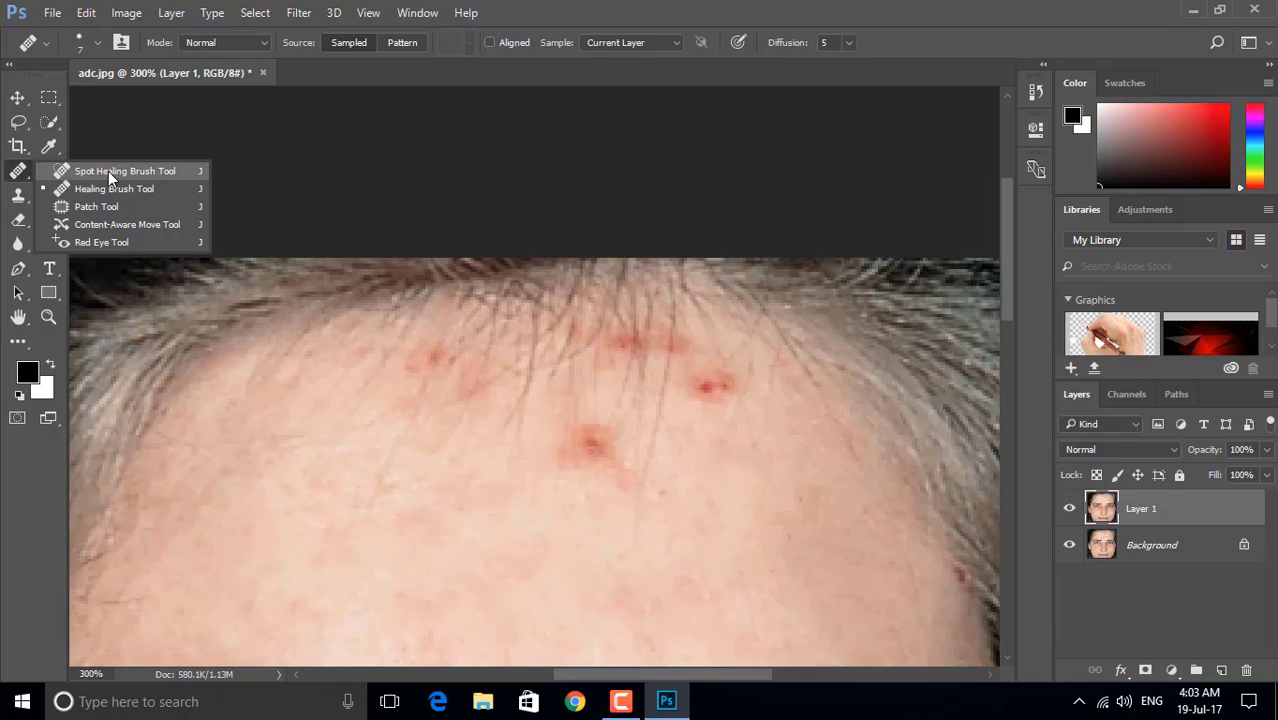
click(114, 170)
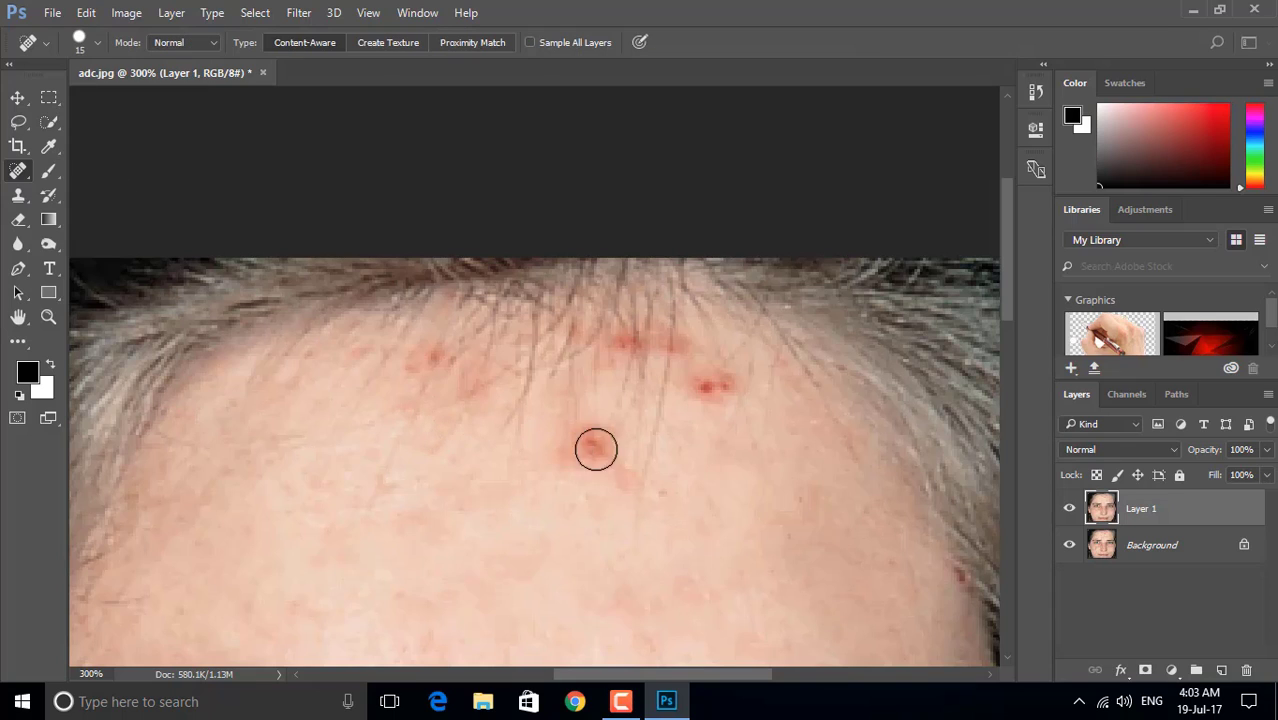
key(bracketright)
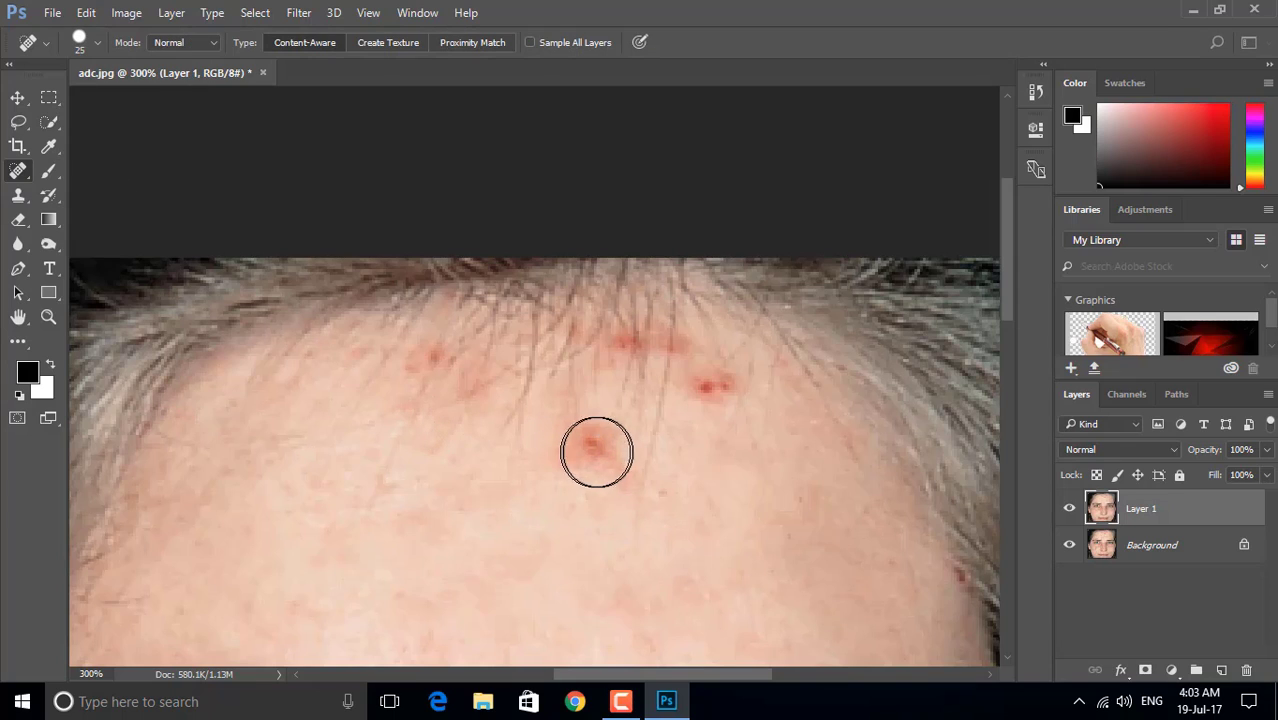
key(bracketright)
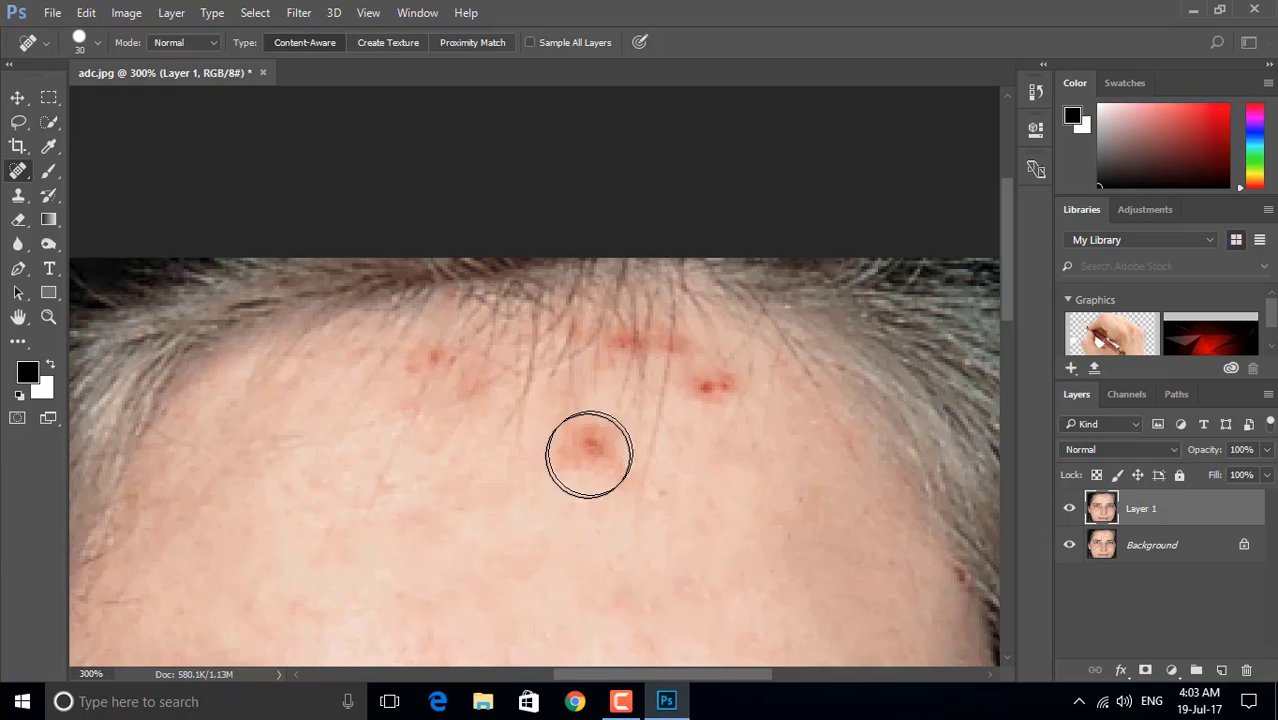
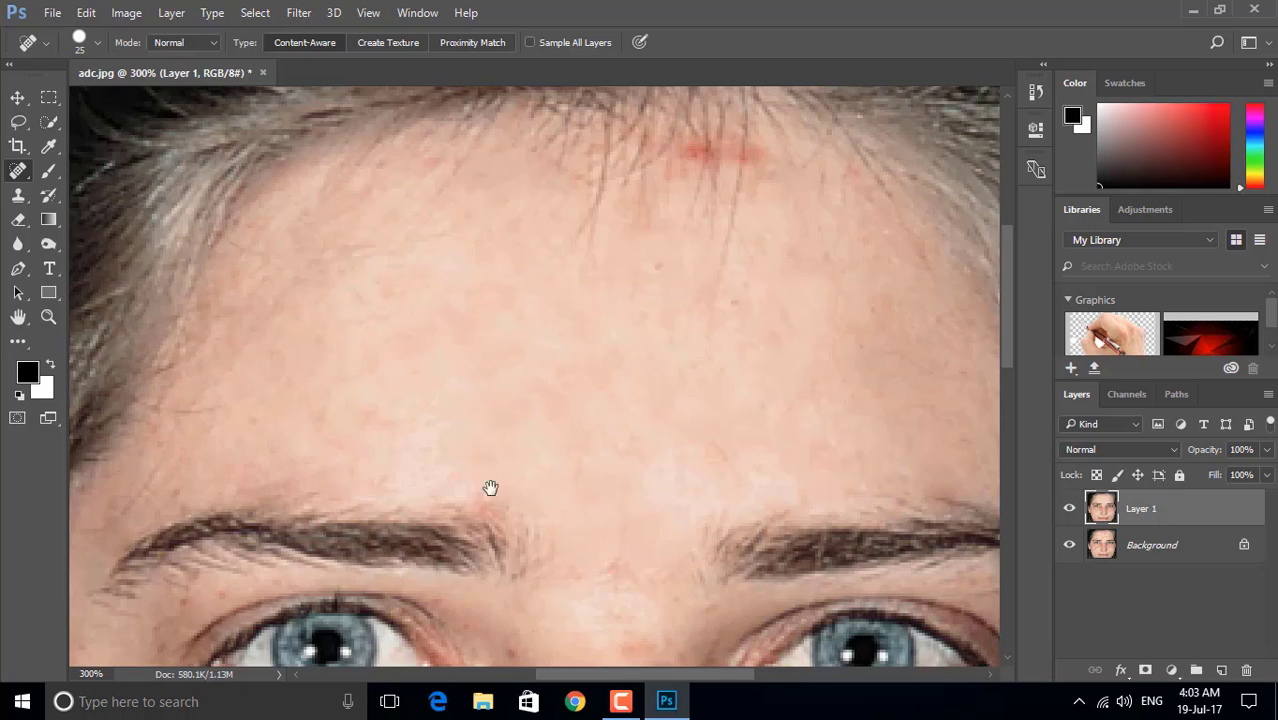
Spot-heal the skin above the left-hand eyebrow and the red blemishes on the lower left-hand cheek beside the mouth.
drag(490, 488, 729, 364)
click(456, 348)
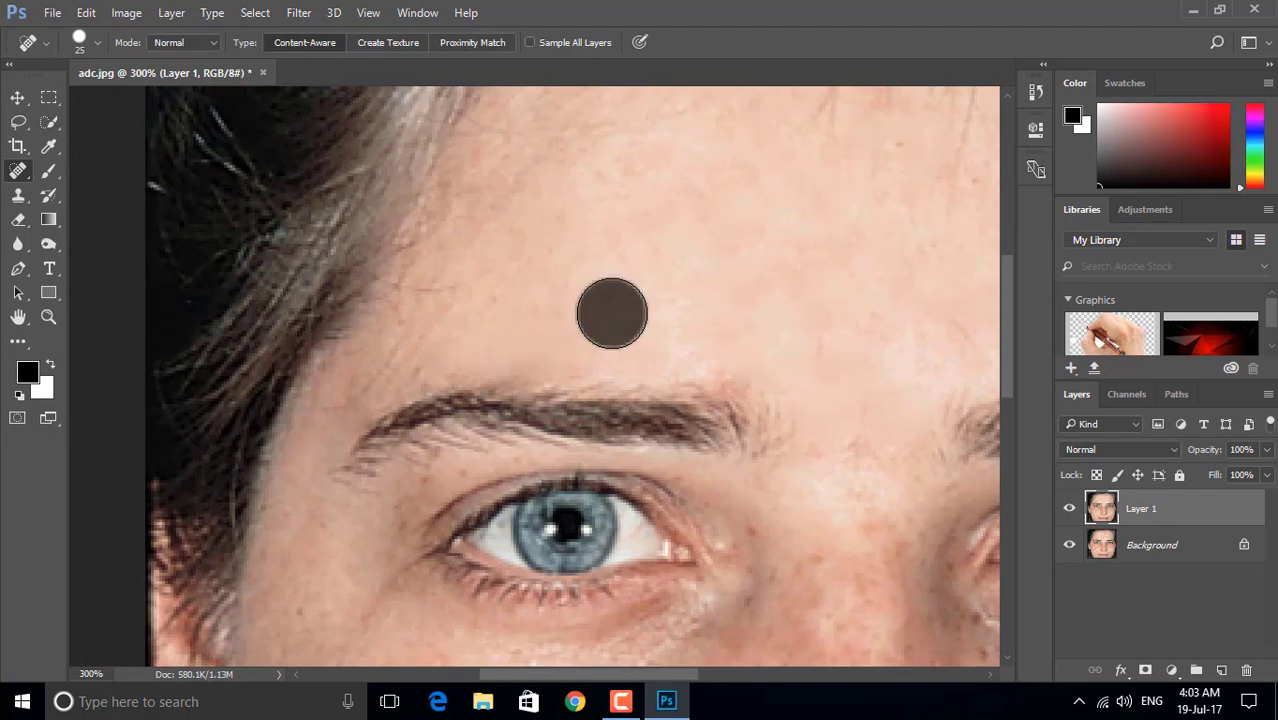
drag(440, 615, 539, 305)
scroll(474, 574, down, 5)
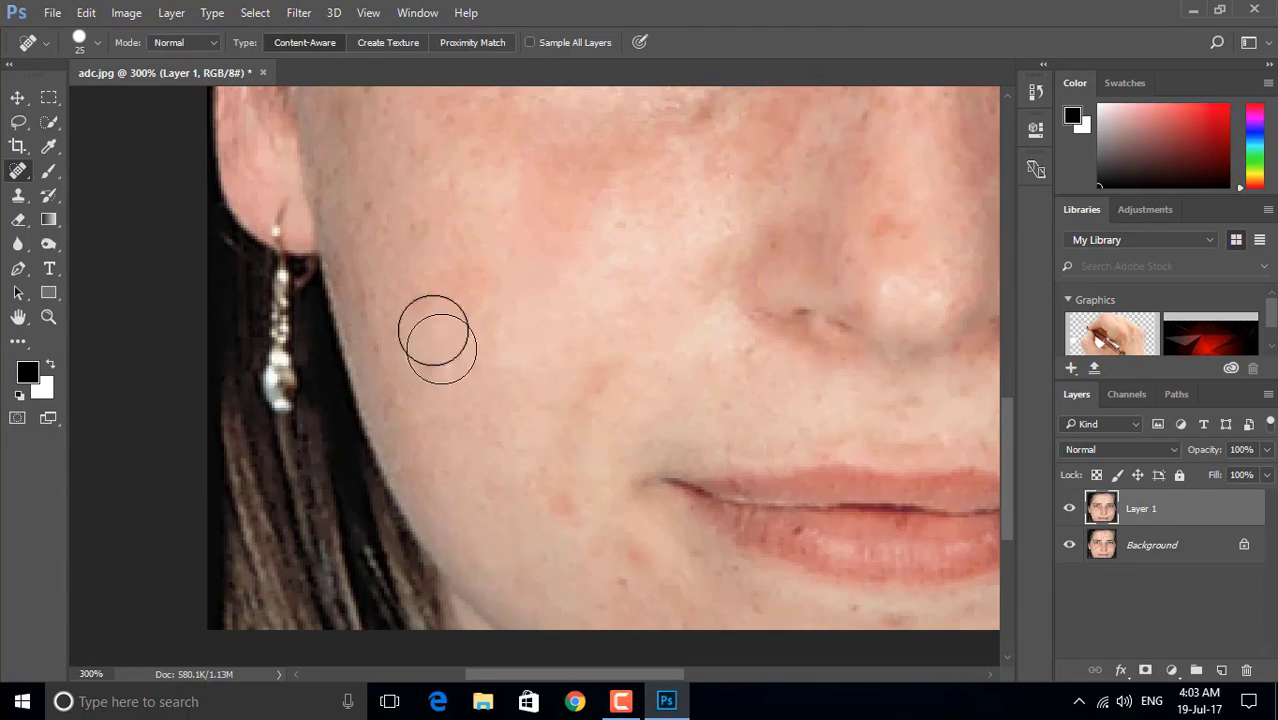
scroll(565, 491, down, 3)
drag(555, 312, 570, 330)
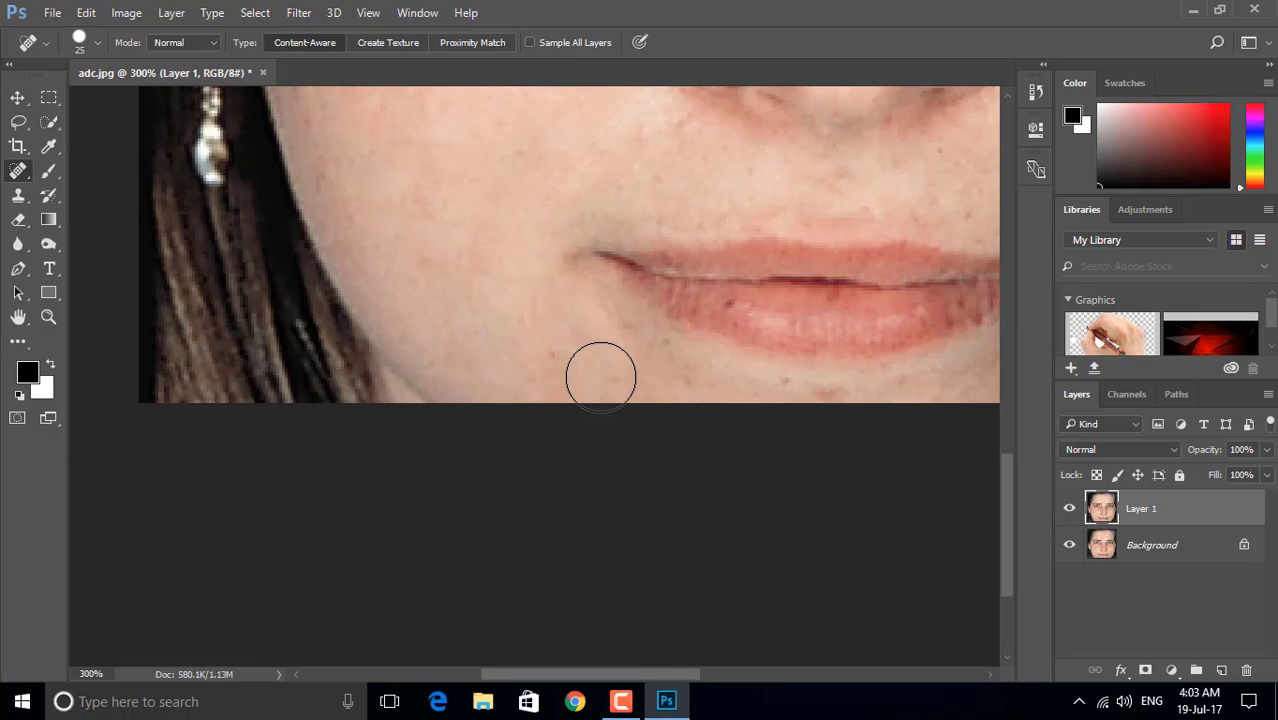
click(533, 368)
Spot-heal the blemishes on the chin below the lips and beside the right-hand corner of the mouth.
mouse_move(843, 423)
mouse_down()
mouse_move(633, 399)
mouse_move(676, 428)
mouse_up()
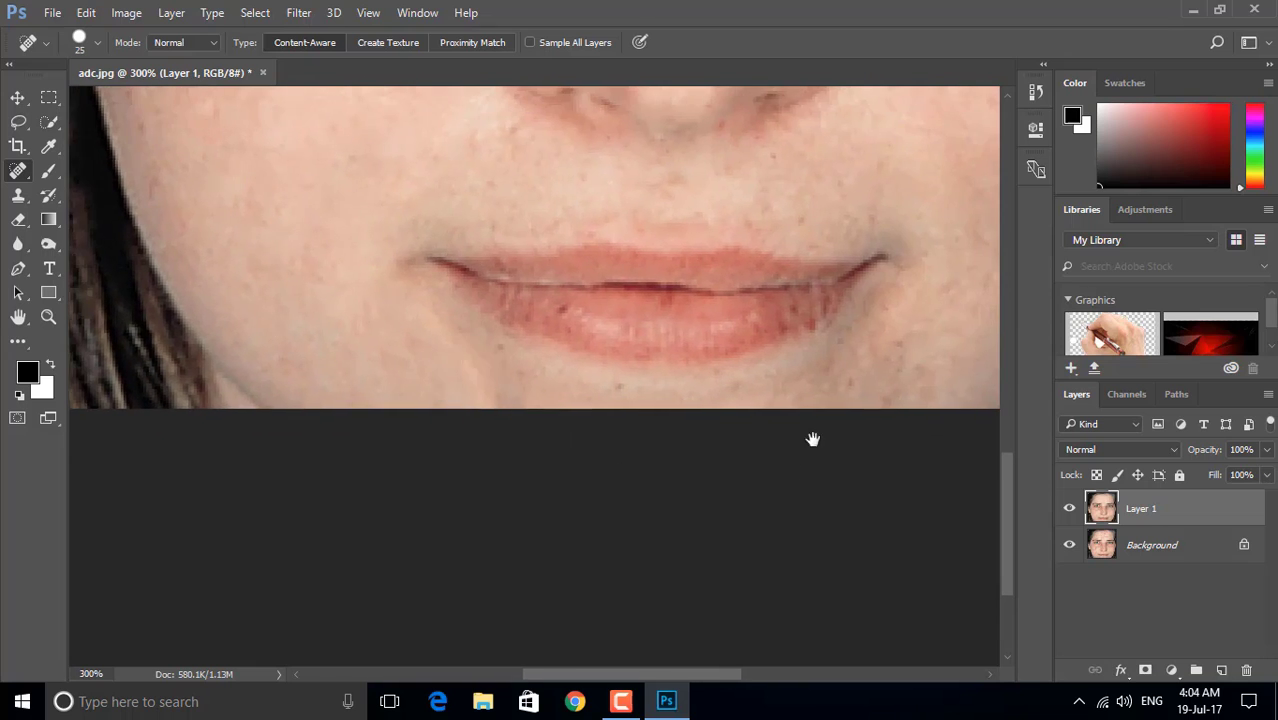
drag(813, 437, 719, 451)
click(761, 418)
click(824, 377)
mouse_move(790, 394)
mouse_down()
mouse_move(714, 443)
mouse_move(658, 441)
mouse_up()
scroll(640, 435, up, 2)
scroll(640, 435, right, 3)
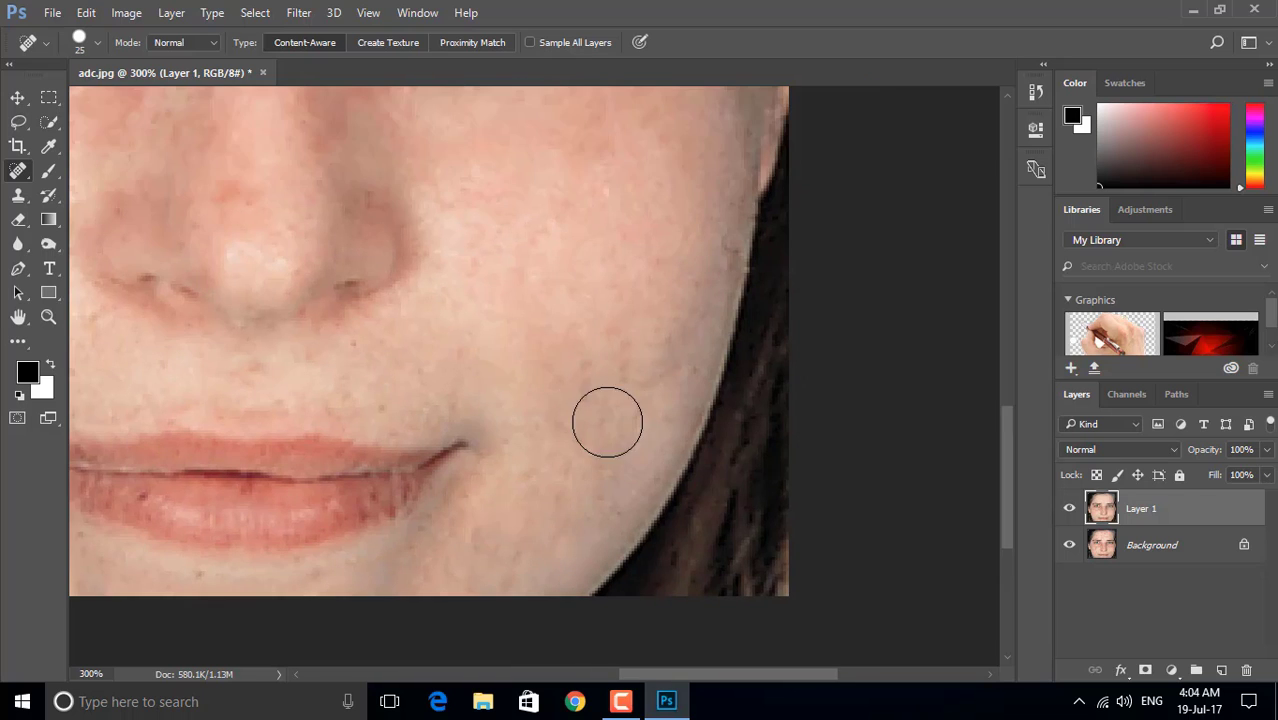
click(511, 533)
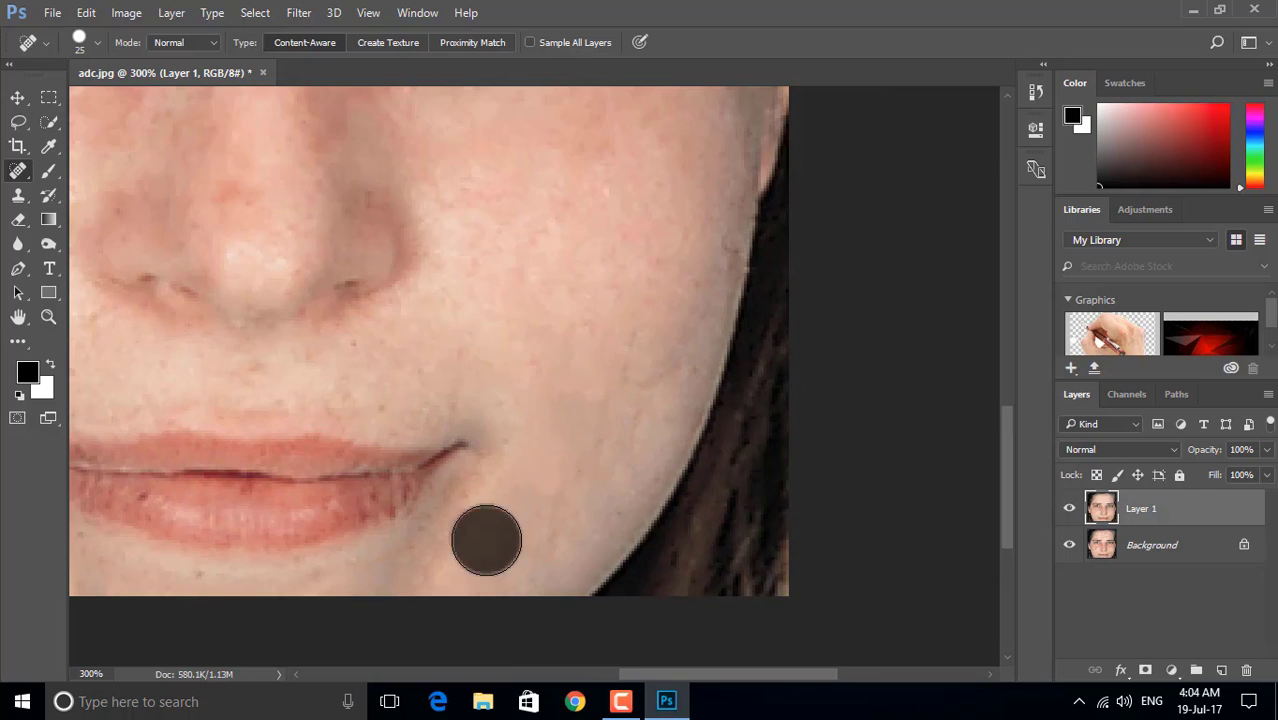
Spot-heal the redness and small marks across the right-hand cheek between the eye and the jaw.
drag(604, 421, 566, 548)
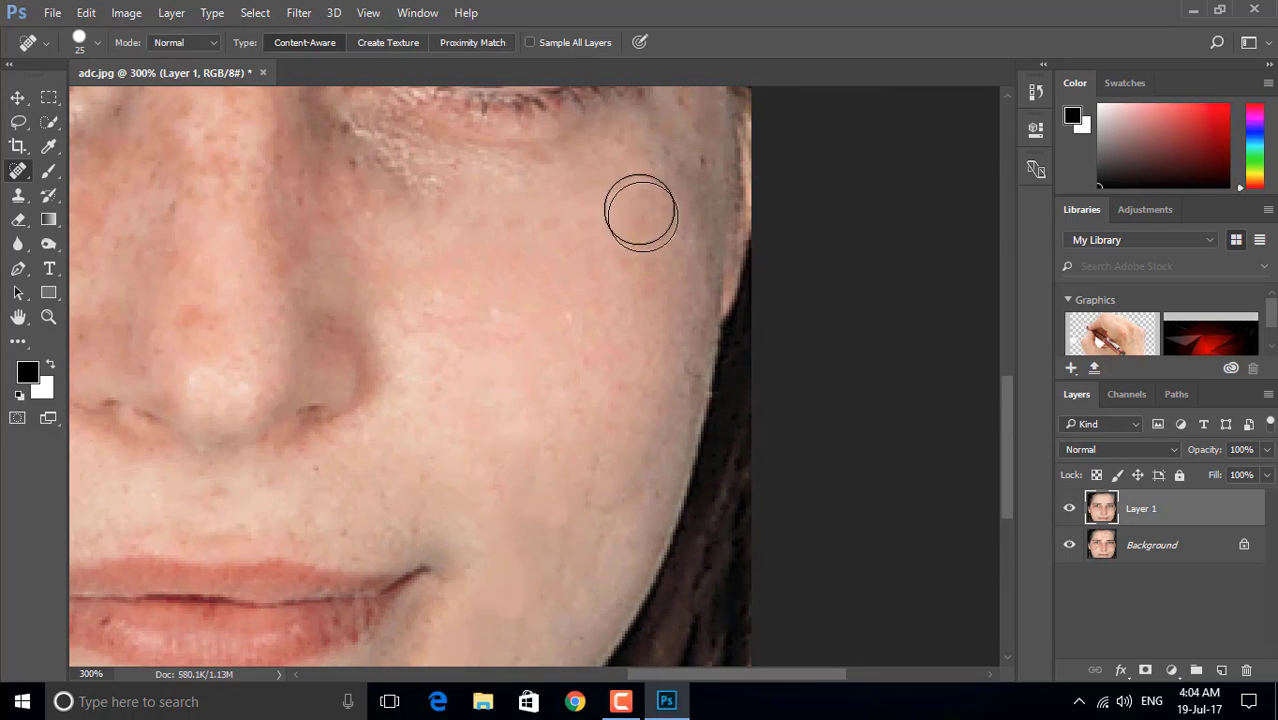
click(540, 220)
click(545, 218)
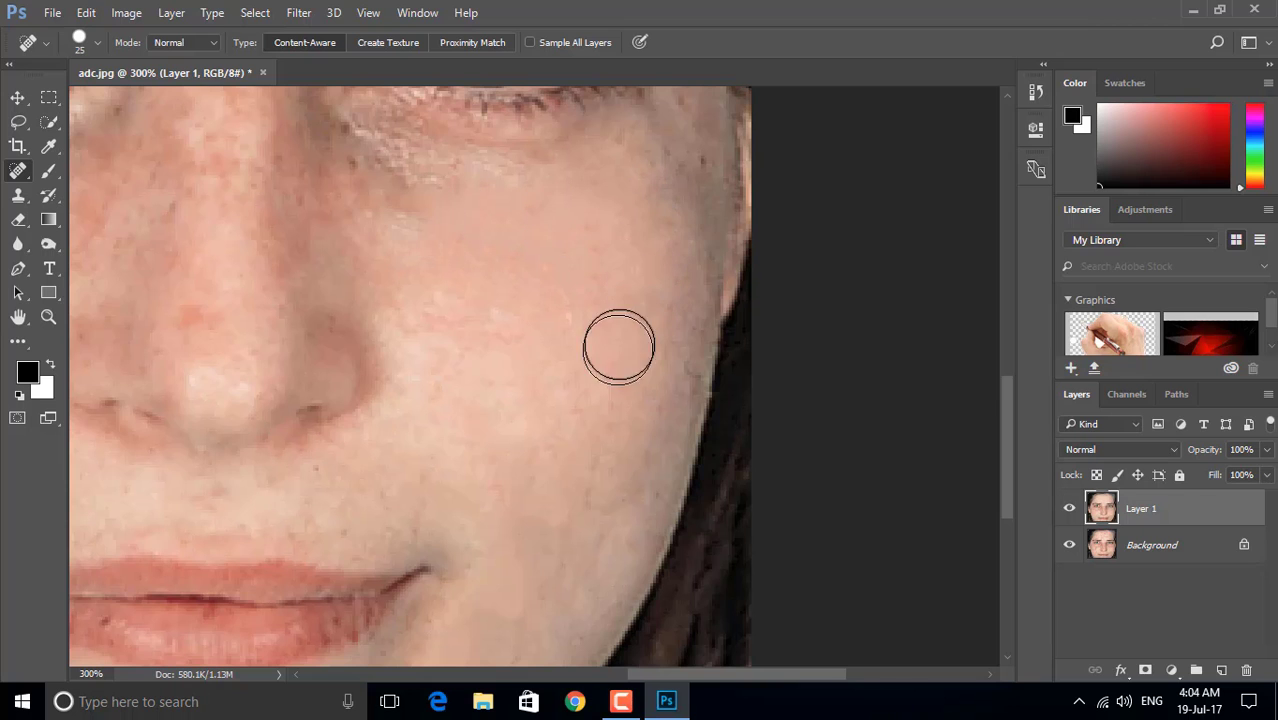
click(588, 476)
scroll(502, 294, up, 2)
scroll(502, 294, left, 2)
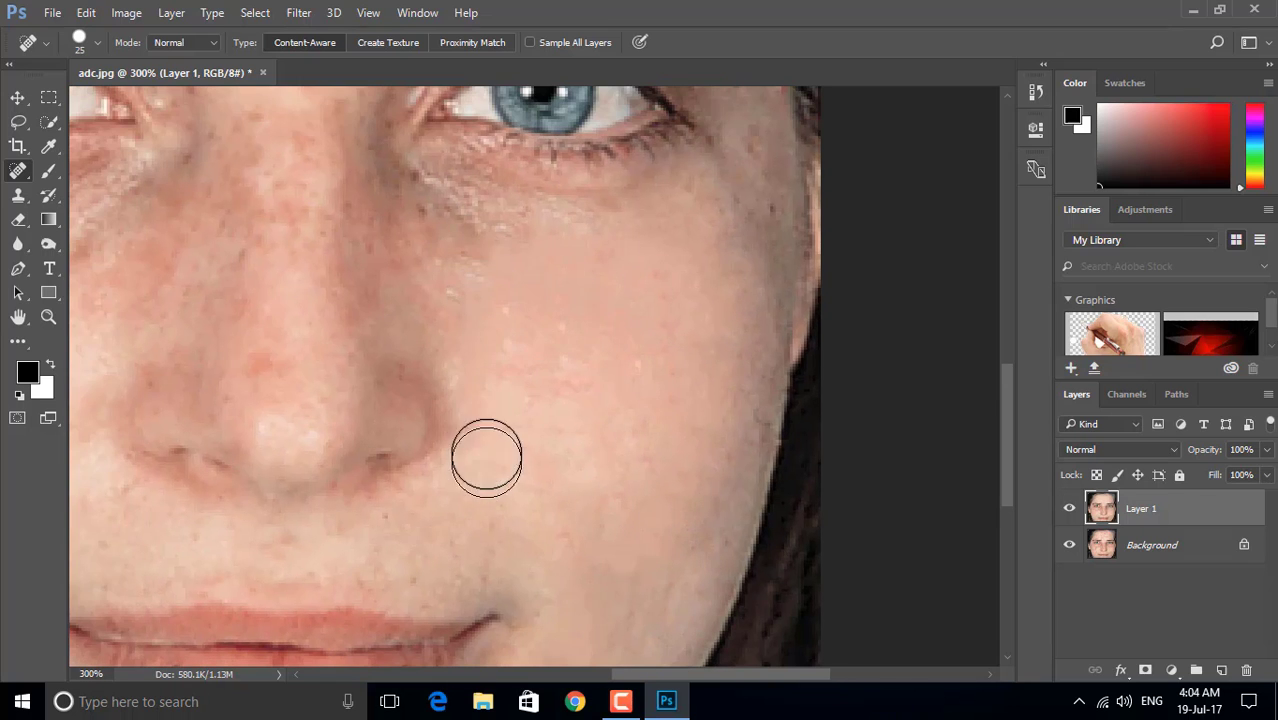
click(515, 330)
Spot-heal the larger reddish patches in the middle of the left-hand cheek.
scroll(456, 362, up, 3)
scroll(456, 362, left, 4)
scroll(470, 390, down, 1)
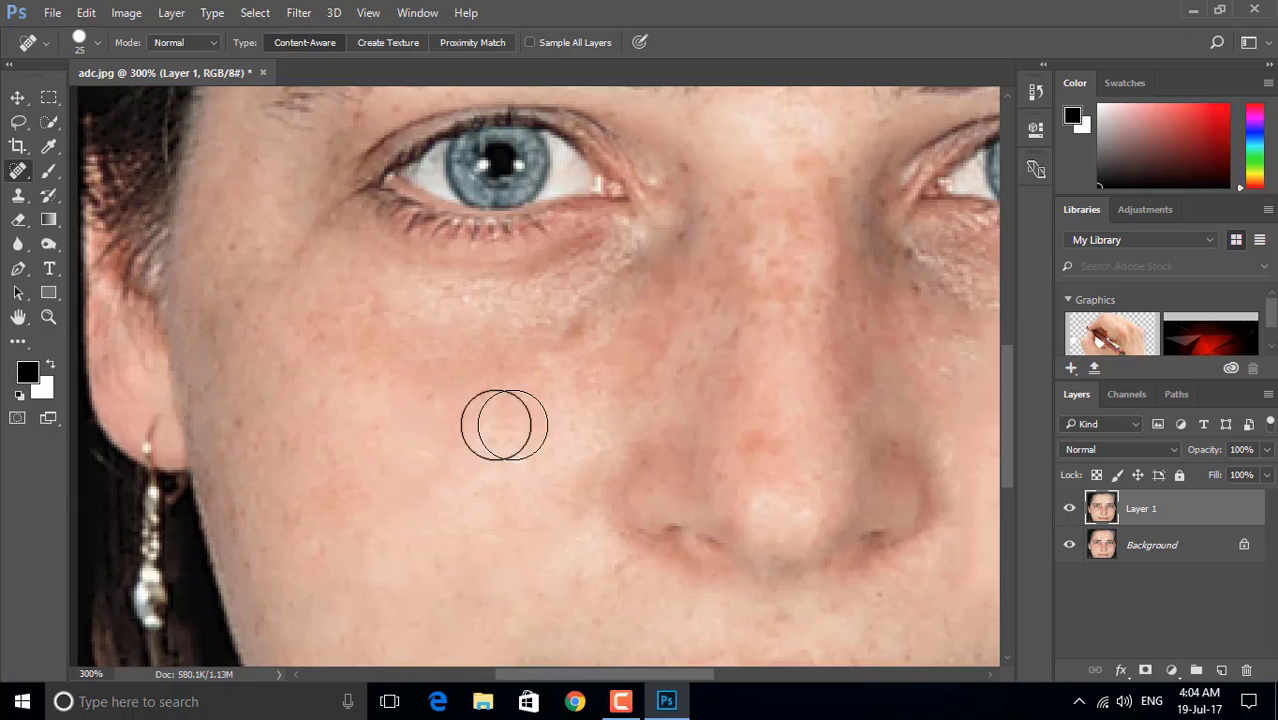
click(397, 397)
click(389, 538)
Reduce the brush size to 10 and spot-heal the small red dots across the left-hand cheek below the eye.
key(bracketleft)
key(bracketleft)
key(bracketleft)
click(495, 394)
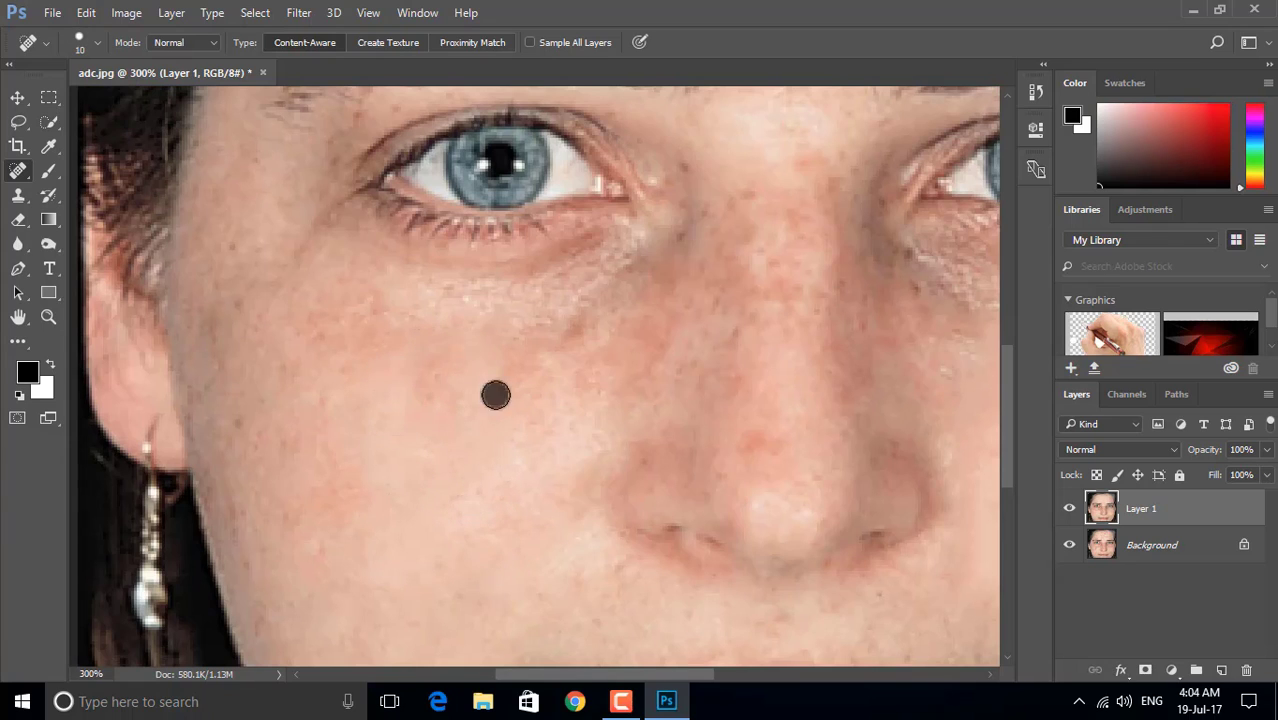
click(430, 381)
click(385, 372)
click(428, 362)
click(458, 349)
click(418, 390)
click(367, 438)
click(367, 481)
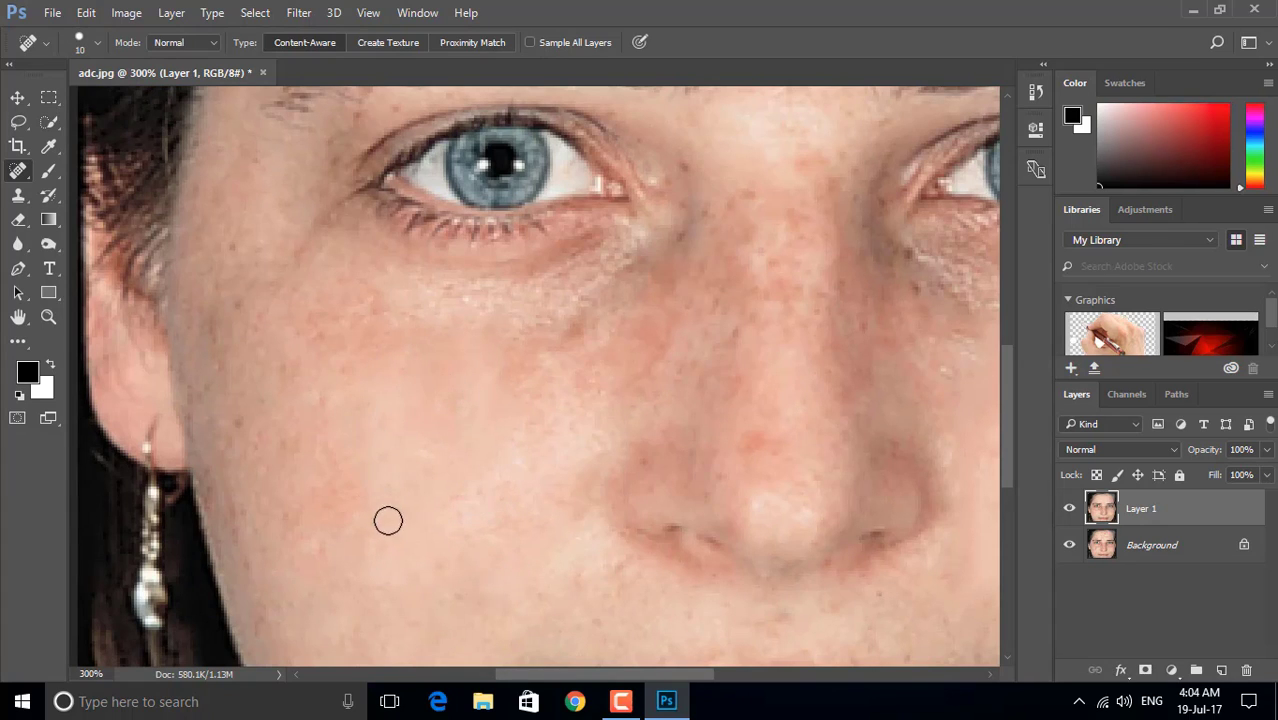
click(456, 327)
click(414, 349)
click(527, 343)
Switch to the Healing Brush, sample skin on the left-hand cheek and heal the remaining reddish patches on its outer side.
drag(635, 369, 481, 434)
right_click(18, 170)
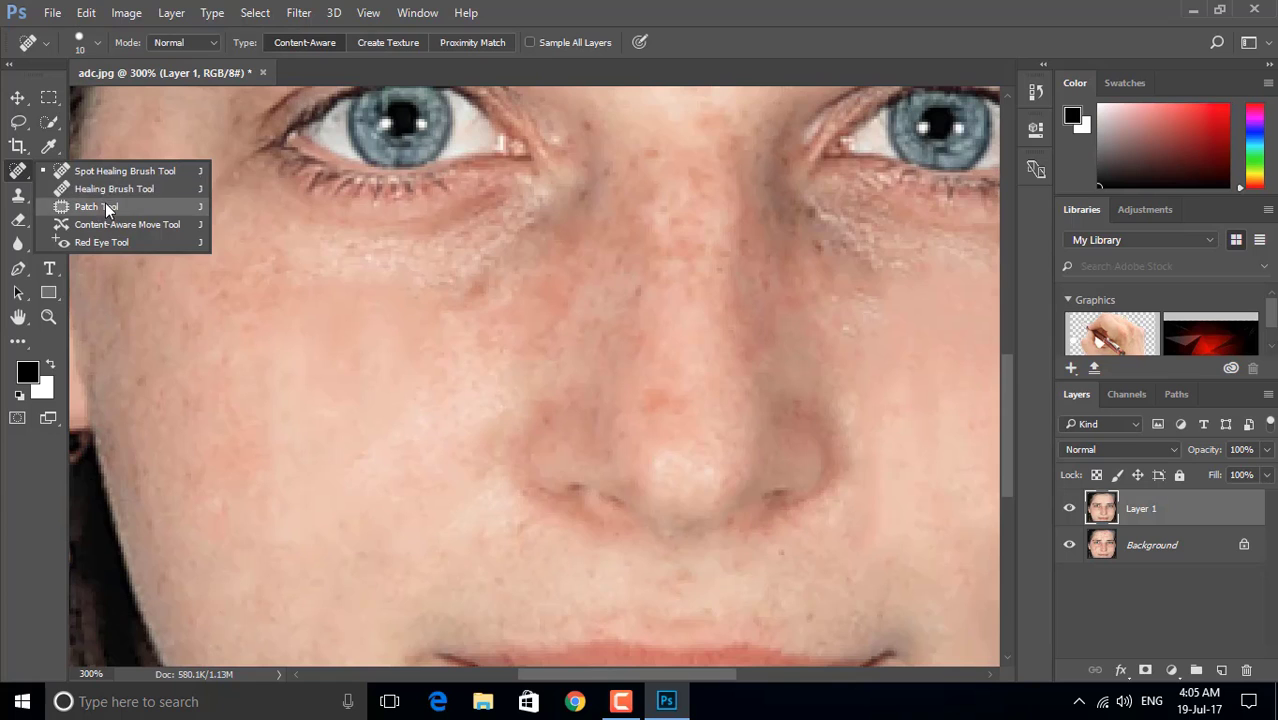
click(105, 190)
click(306, 402)
alt+click(222, 377)
click(262, 308)
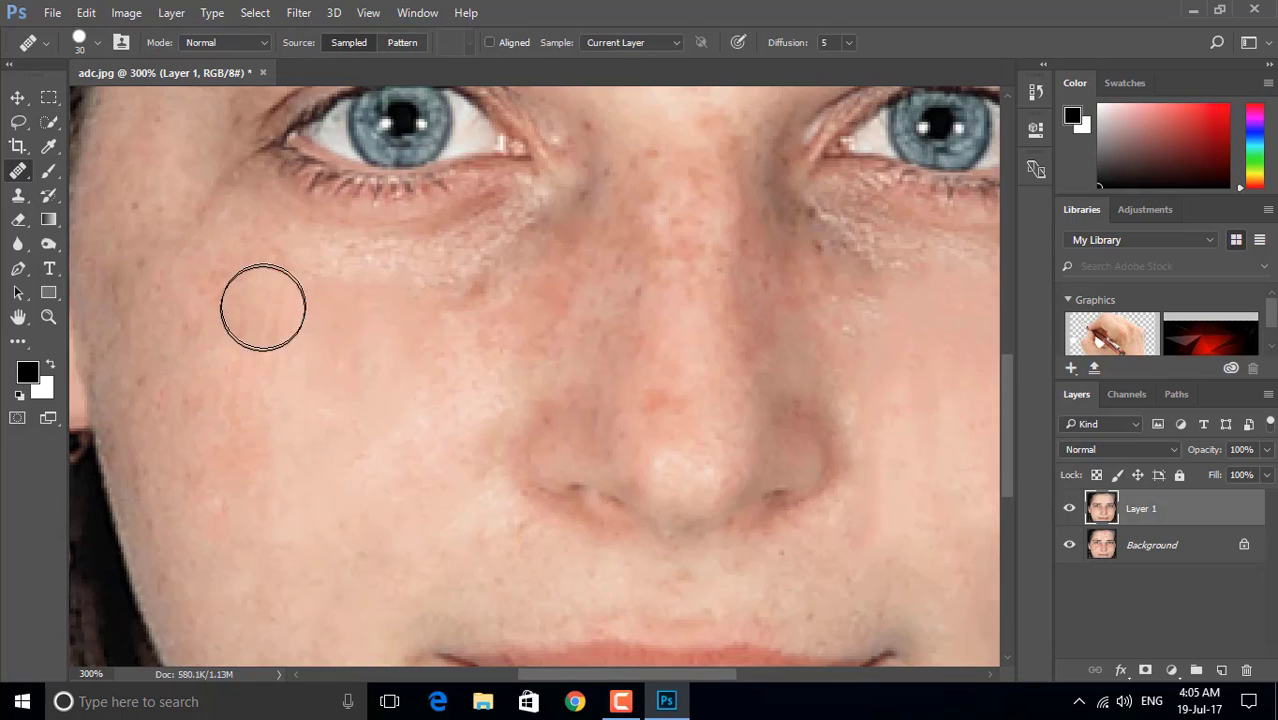
click(254, 459)
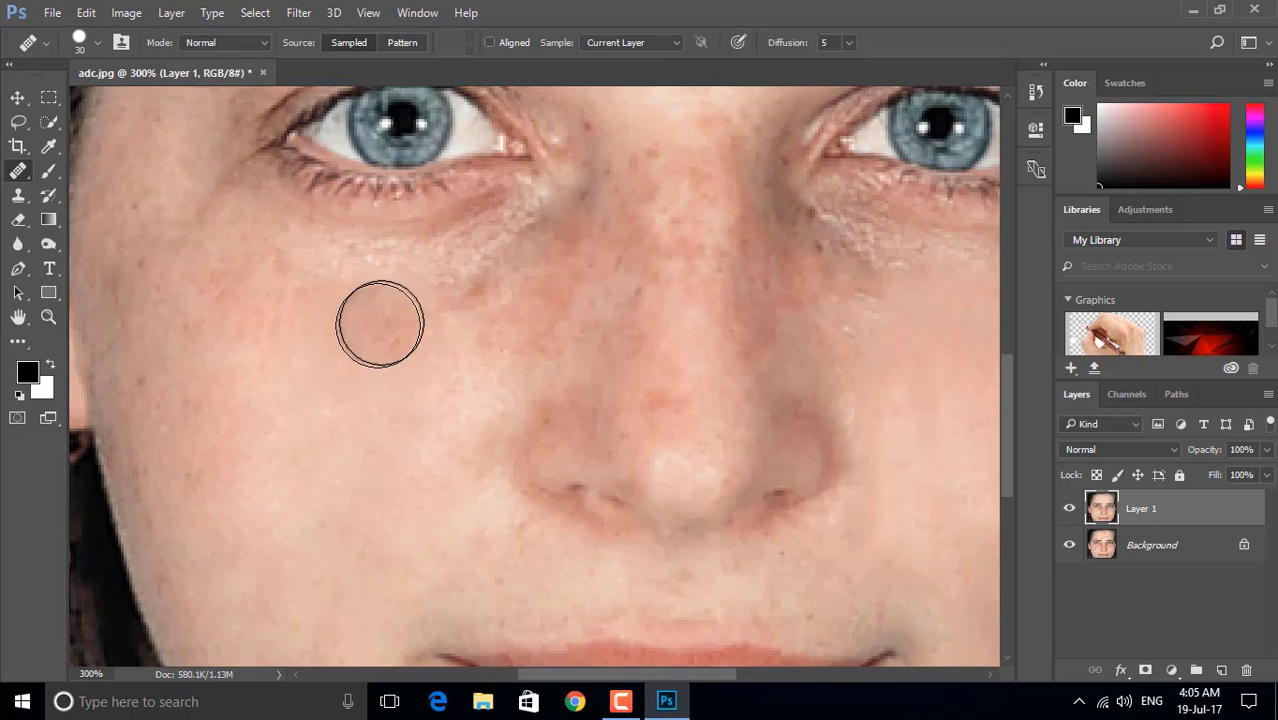
Reduce the healing brush size to 15 and heal the light, rough skin texture beneath the left-hand eye.
scroll(379, 322, up, 2)
key([)
key([)
key([)
scroll(379, 360, up, 2)
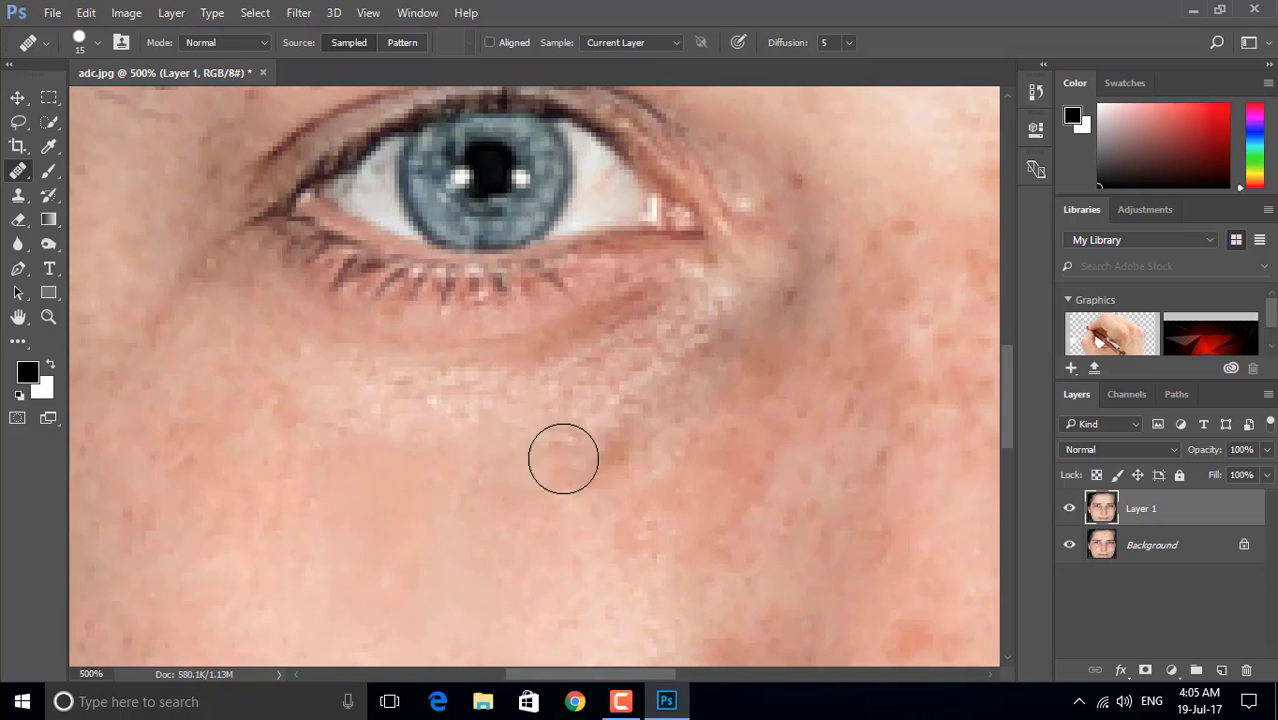
drag(430, 411, 331, 409)
drag(506, 416, 536, 415)
click(545, 428)
drag(540, 560, 510, 494)
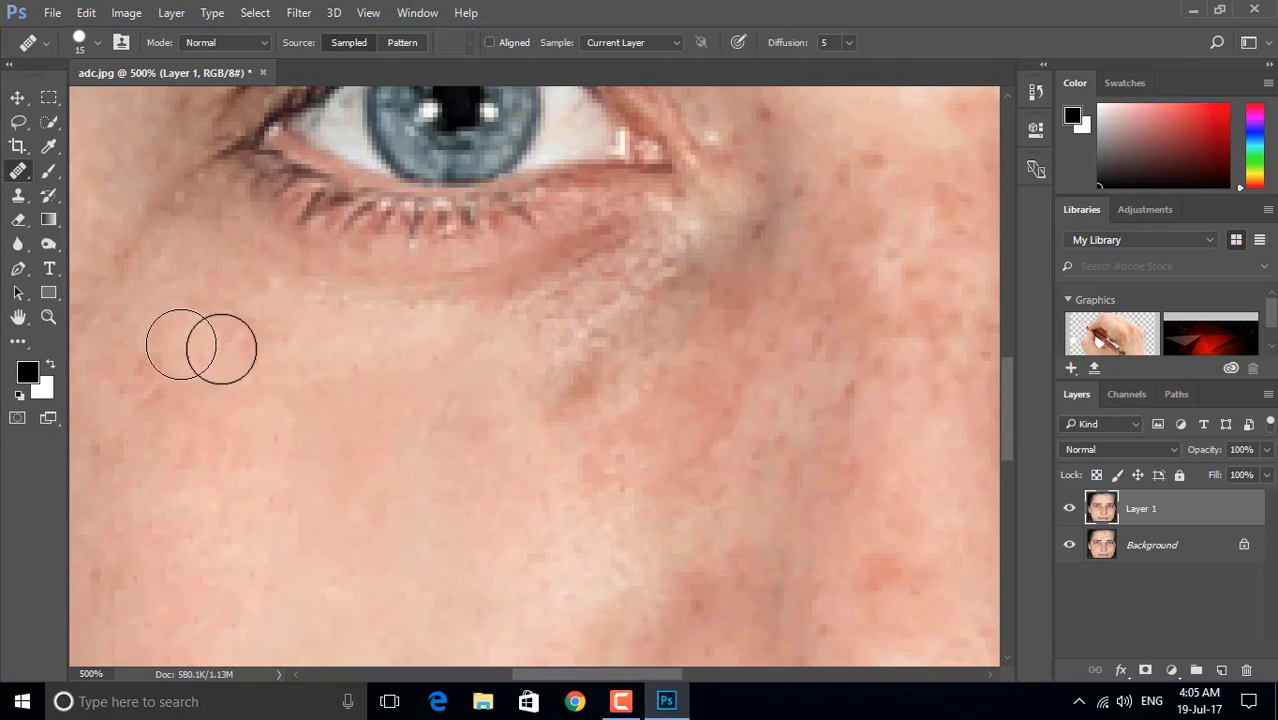
Switch back to the Spot Healing Brush and smooth the band of skin beneath the left-hand eye at size 10.
right_click(18, 171)
click(84, 174)
click(474, 316)
click(374, 313)
click(271, 324)
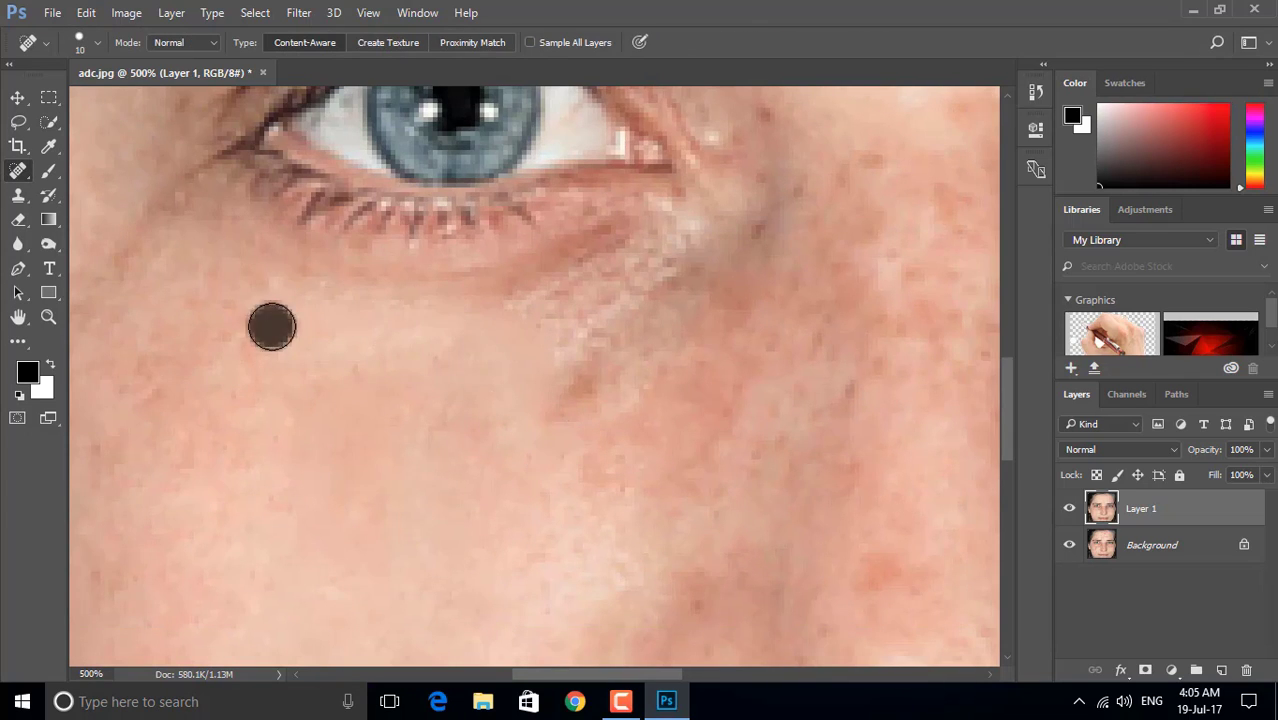
Spot-heal the small brown mark on the cheek beneath the inner corner of the left-hand eye.
scroll(495, 417, right, 2)
click(499, 425)
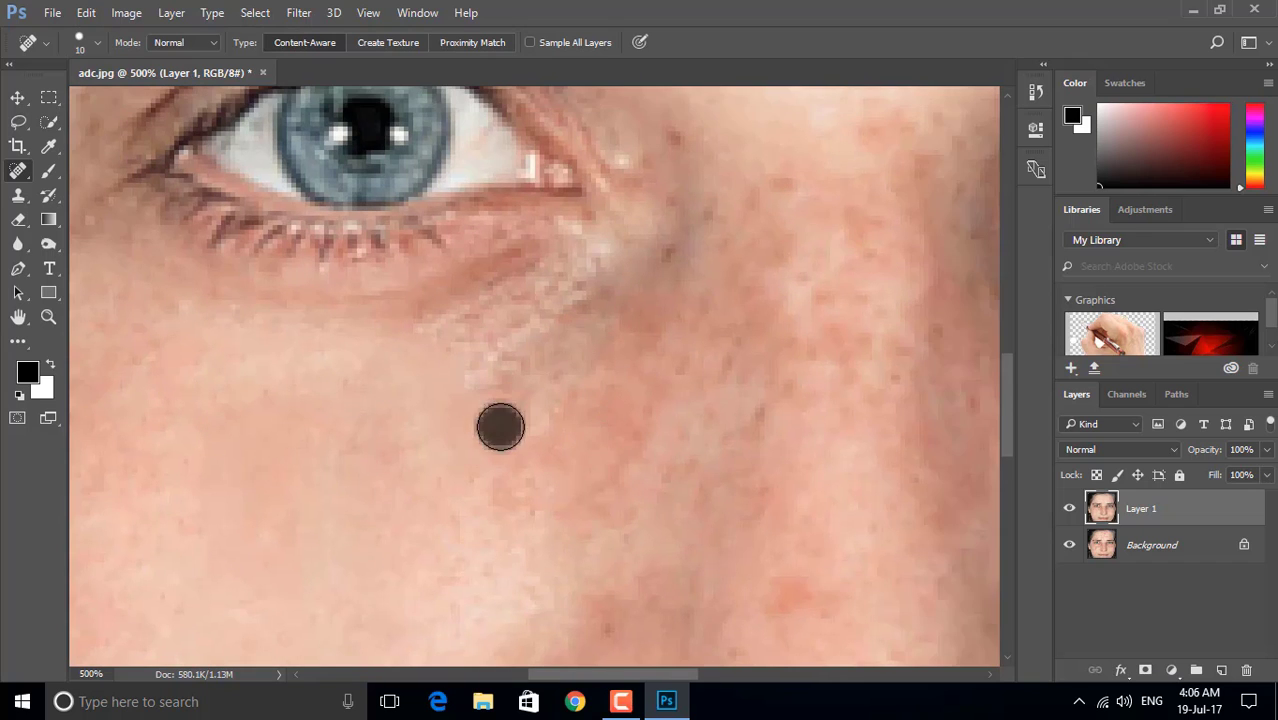
scroll(610, 460, down, 2)
key(ctrl+0)
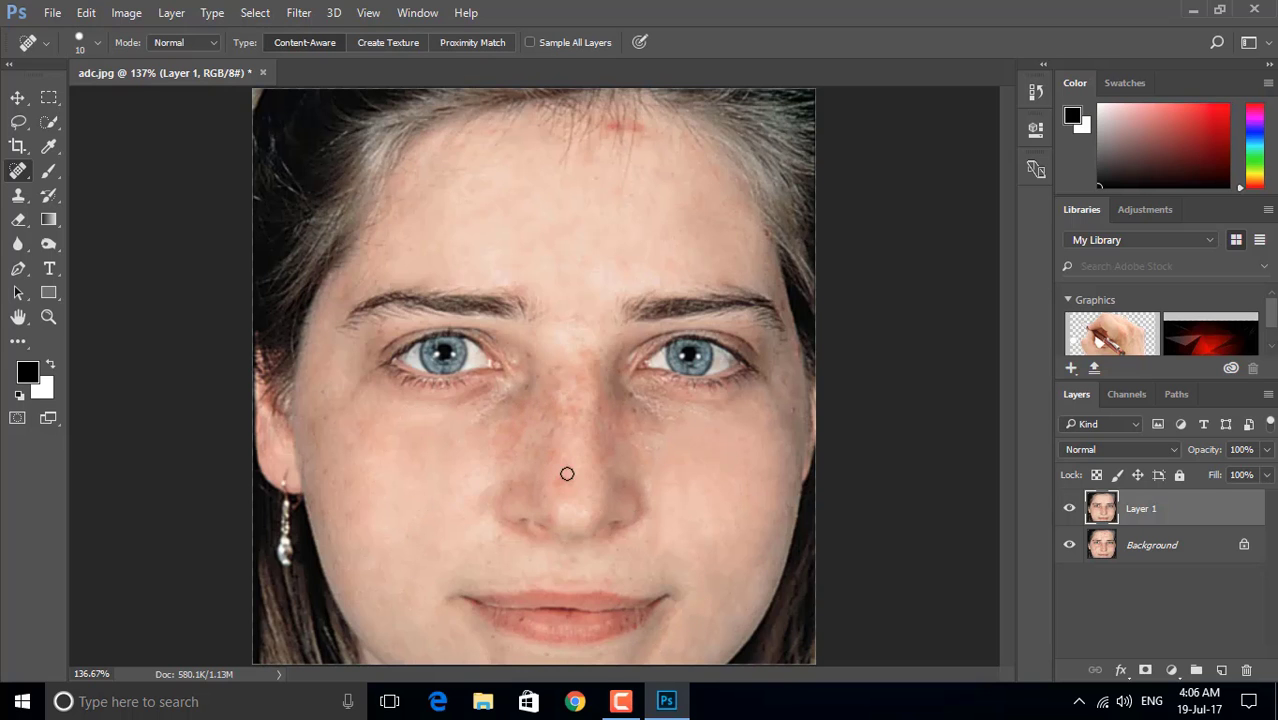
scroll(566, 473, up, 5)
scroll(540, 430, down, 2)
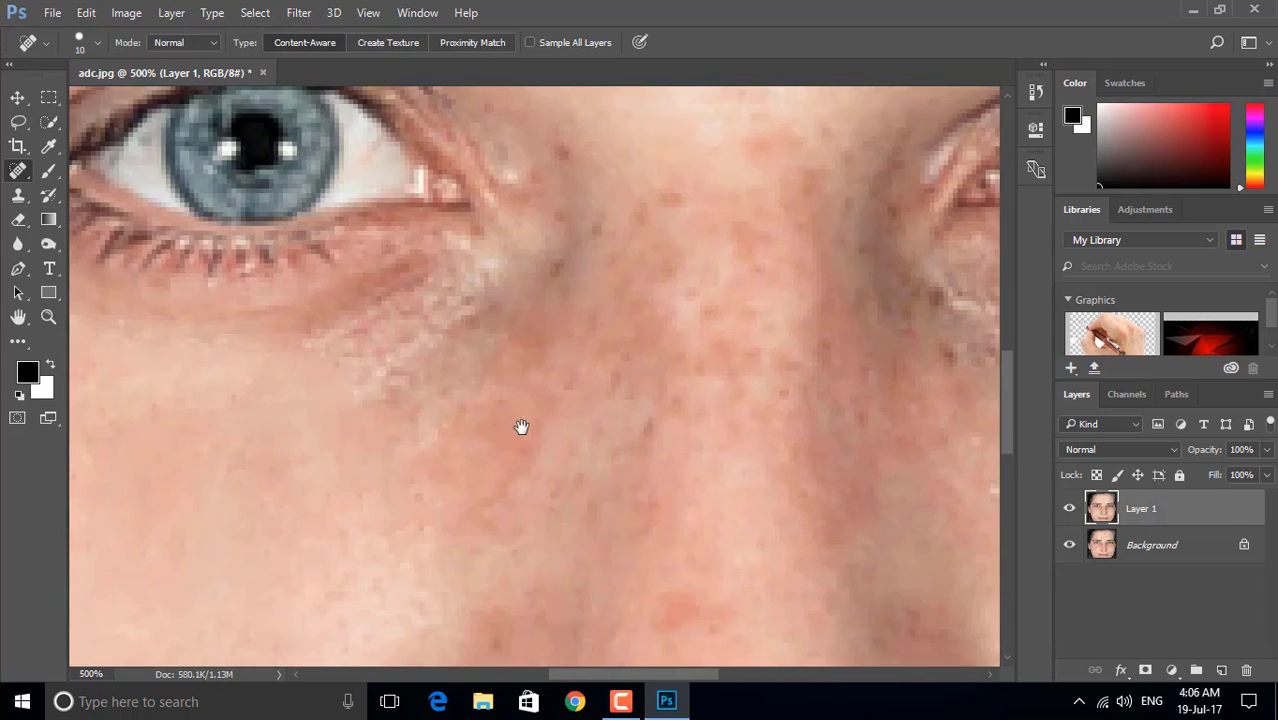
Spot-heal the reddish patches between the left-hand cheek and the wing of the nose.
drag(521, 427, 545, 401)
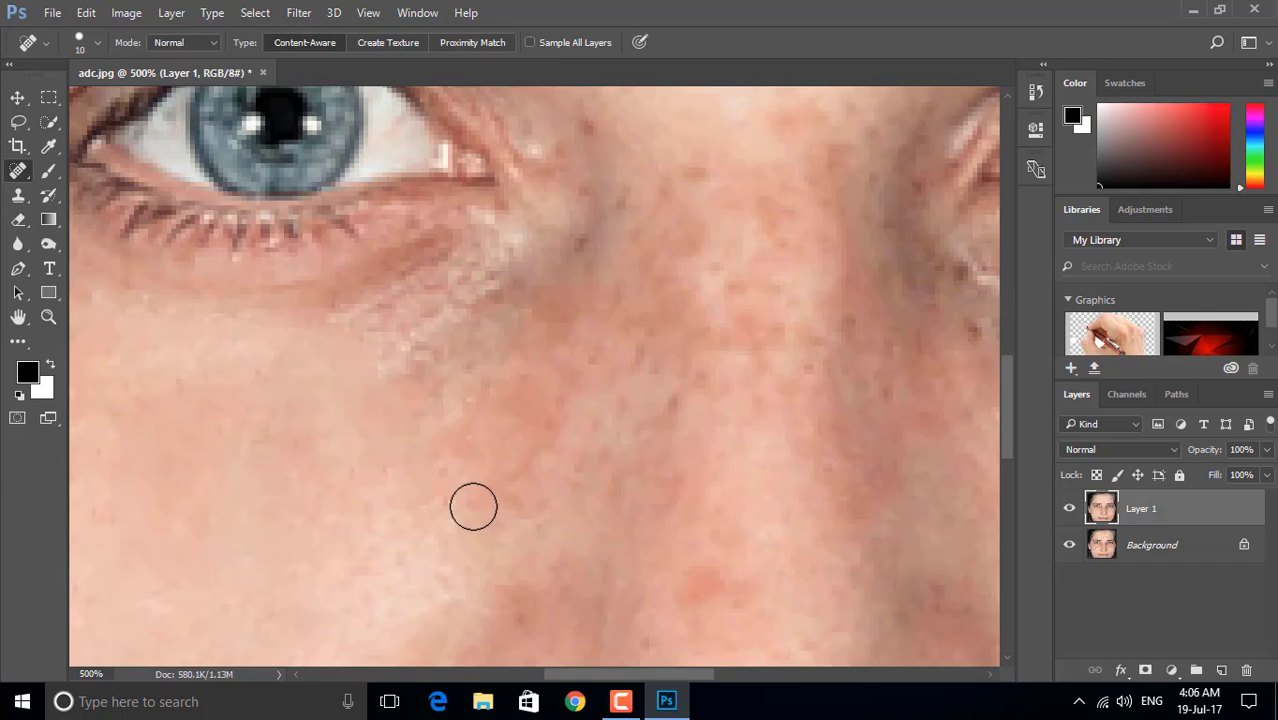
mouse_move(471, 488)
mouse_down()
mouse_move(443, 486)
mouse_move(454, 443)
mouse_move(501, 388)
mouse_move(522, 399)
mouse_move(514, 492)
mouse_up()
drag(541, 588, 559, 445)
click(534, 485)
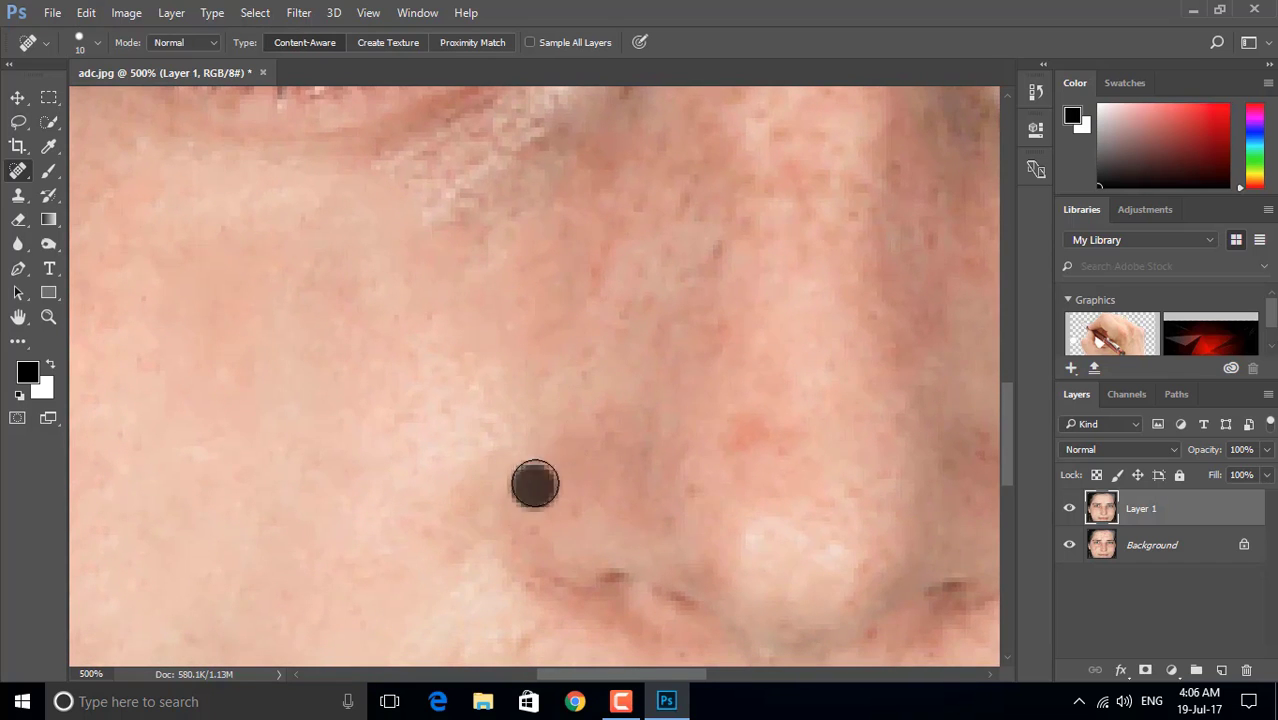
Spot-heal the redness and tiny spots beneath the inner corner of the left-hand eye, beside the nose.
drag(591, 272, 531, 522)
drag(496, 398, 502, 391)
click(466, 456)
click(507, 425)
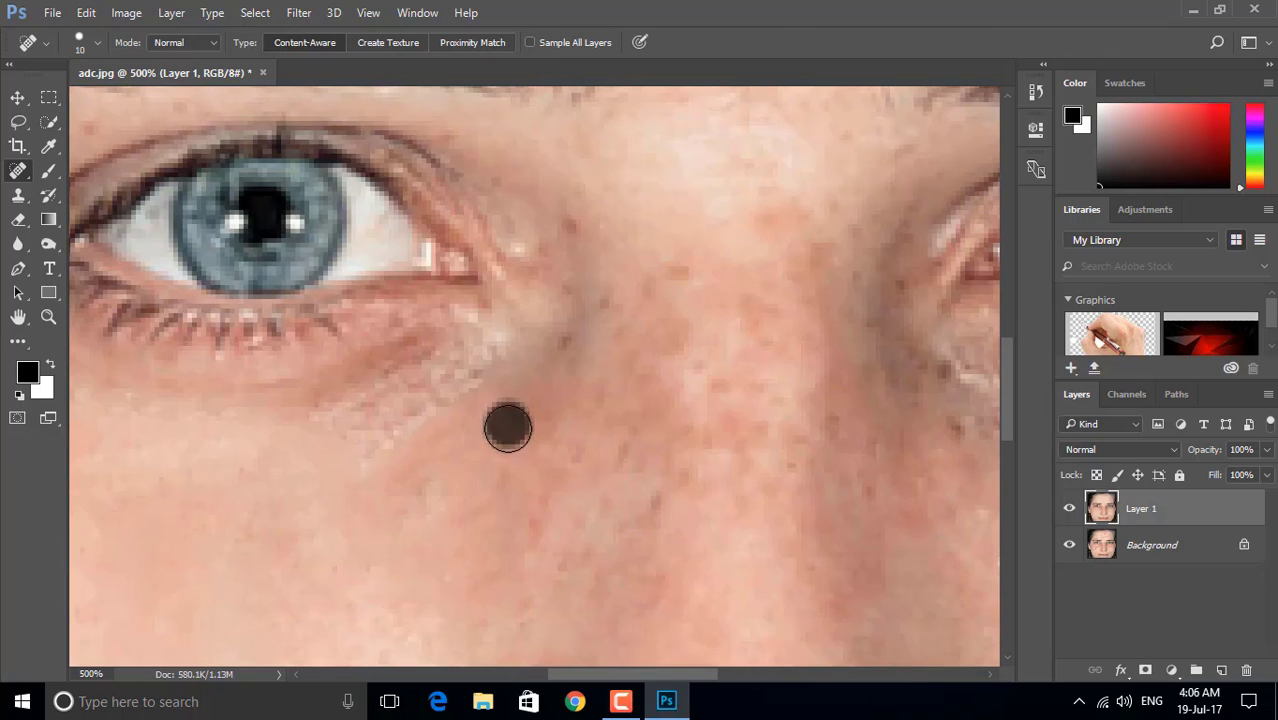
click(425, 495)
click(535, 391)
click(447, 490)
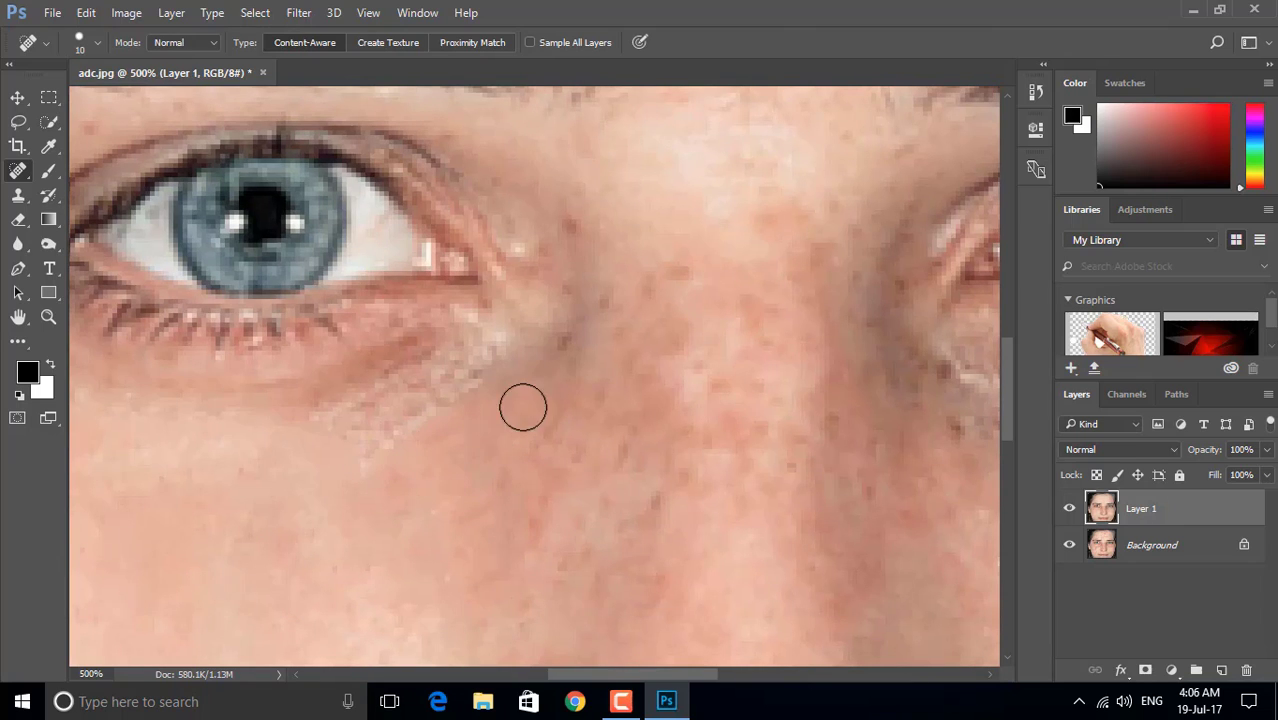
click(533, 437)
click(525, 494)
Spot-heal the dark specks and light bumps beneath the inner corner of the right-hand eye and on the adjoining cheek.
mouse_move(739, 559)
mouse_down()
mouse_move(556, 536)
mouse_move(416, 540)
mouse_up()
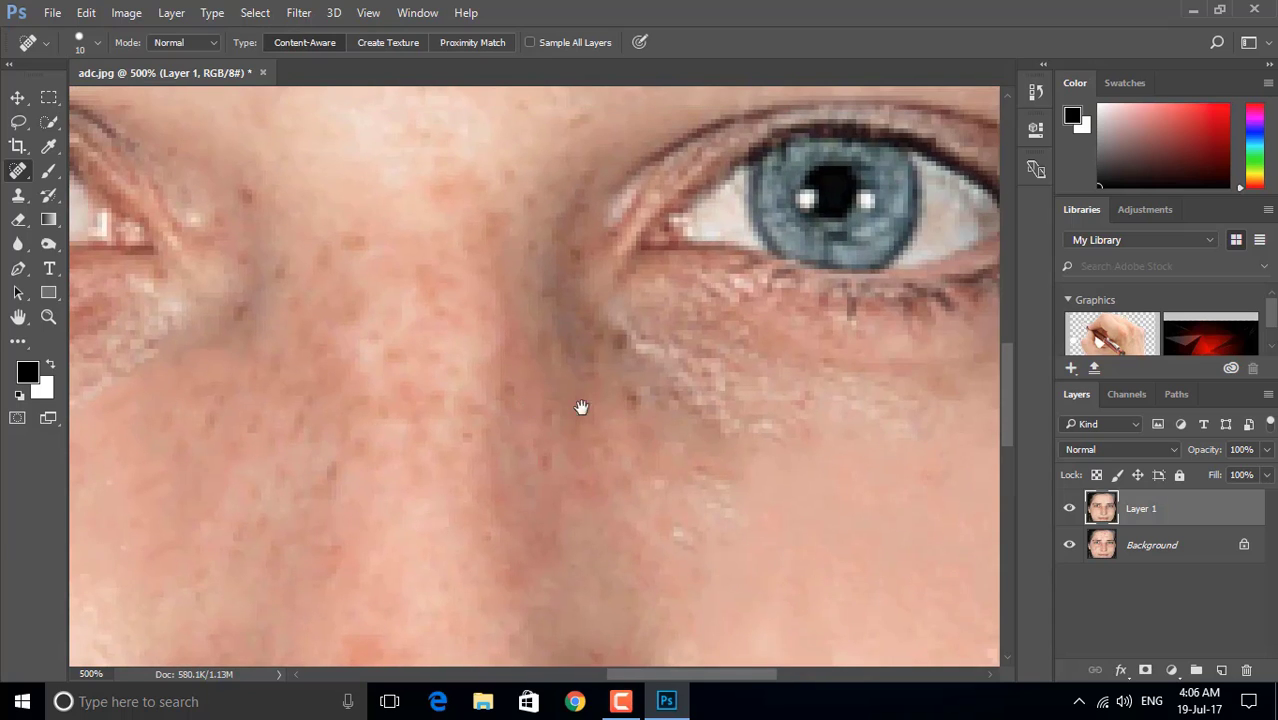
click(627, 343)
click(625, 374)
click(643, 418)
click(720, 494)
click(584, 328)
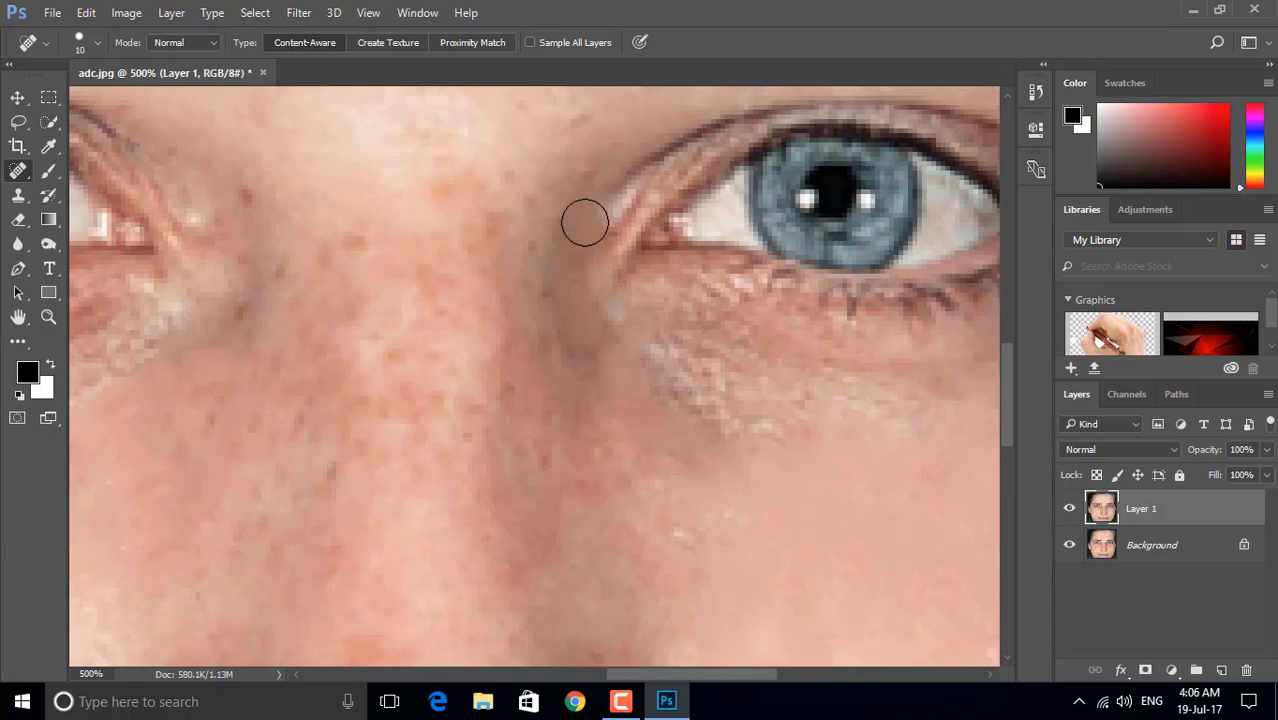
click(679, 538)
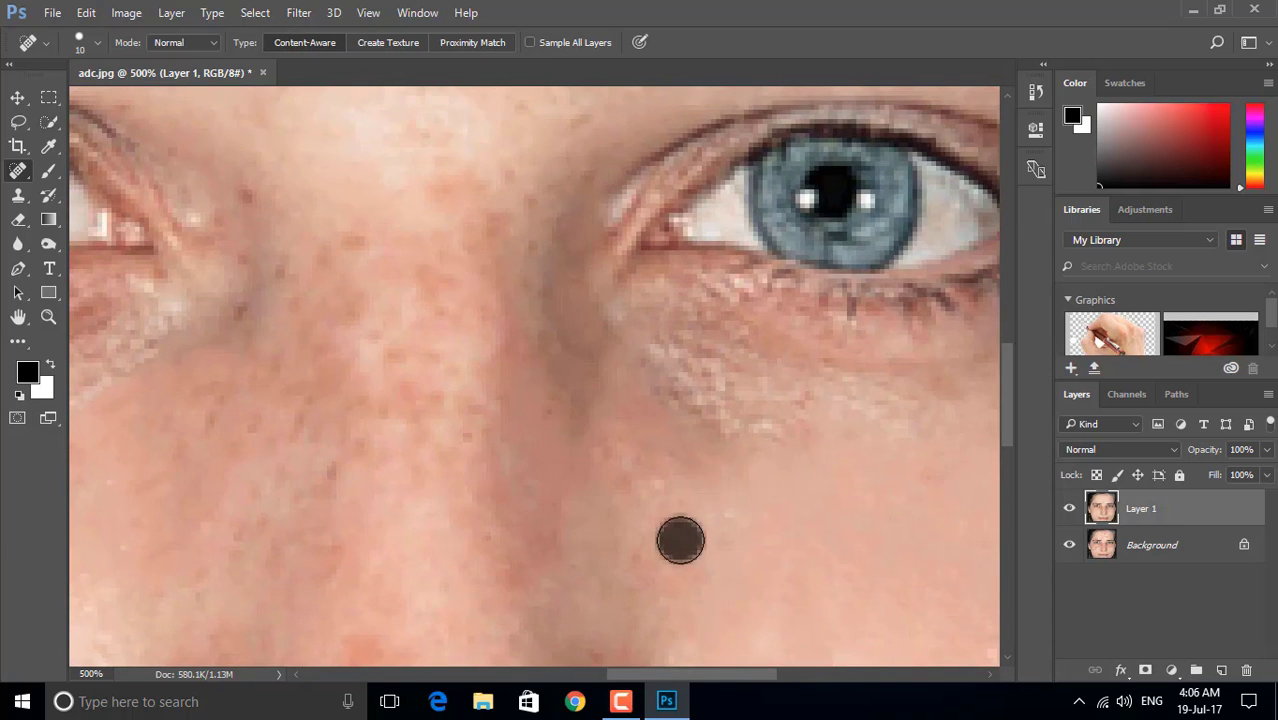
click(600, 457)
Spot-heal the blemishes along the right-hand side of the nose and the red spot above its tip.
scroll(563, 357, down, 3)
click(563, 357)
click(514, 290)
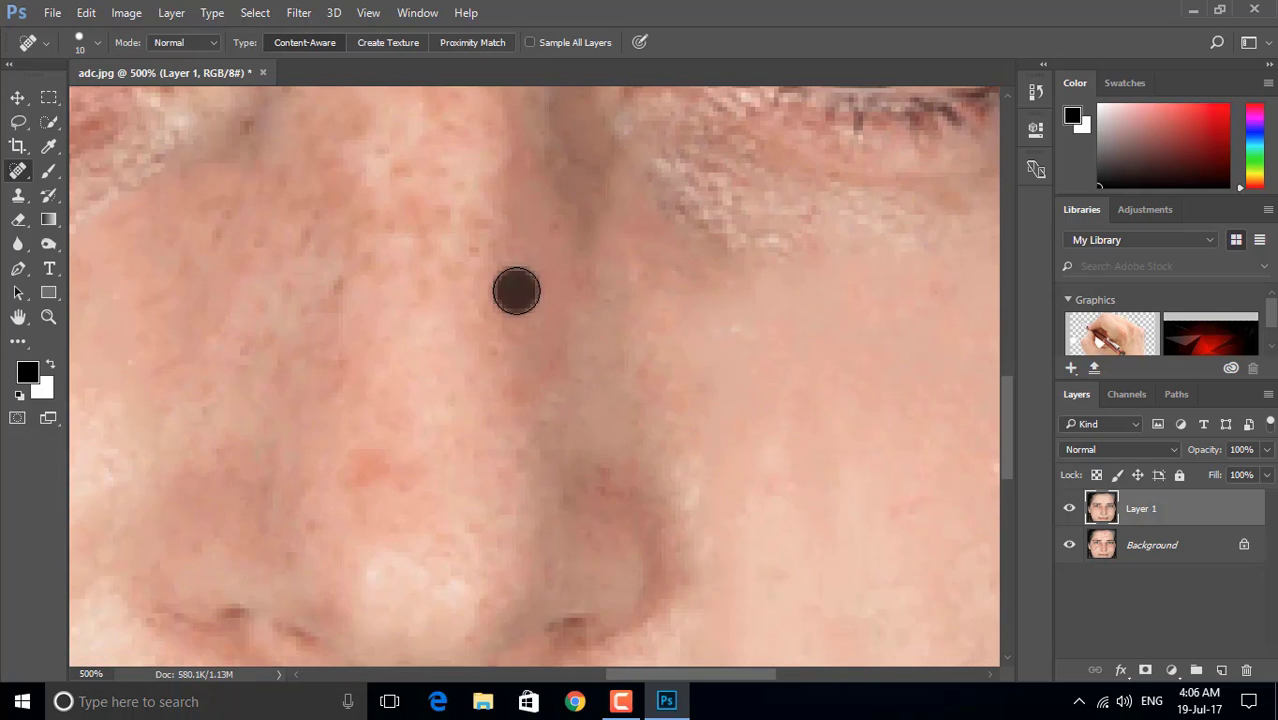
click(487, 351)
click(413, 417)
click(360, 473)
Spot-heal the red spots and freckles on the bridge of the nose between the eyes.
drag(512, 308, 512, 508)
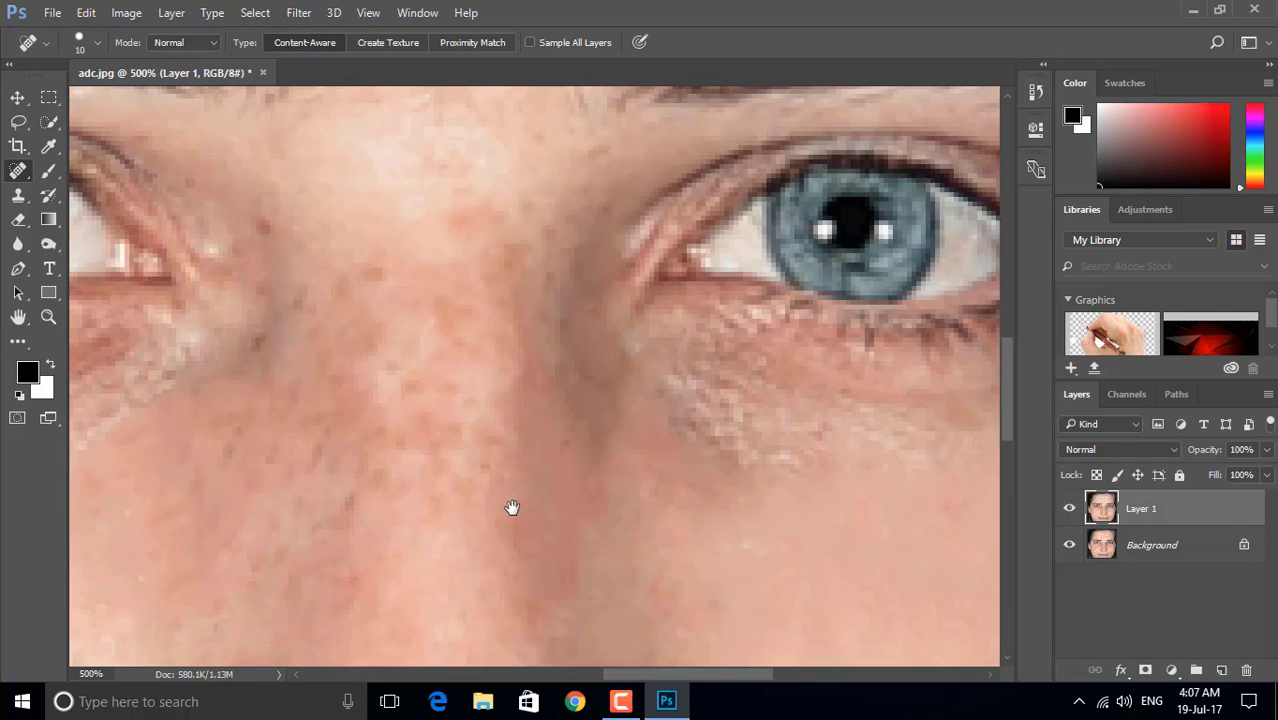
click(423, 304)
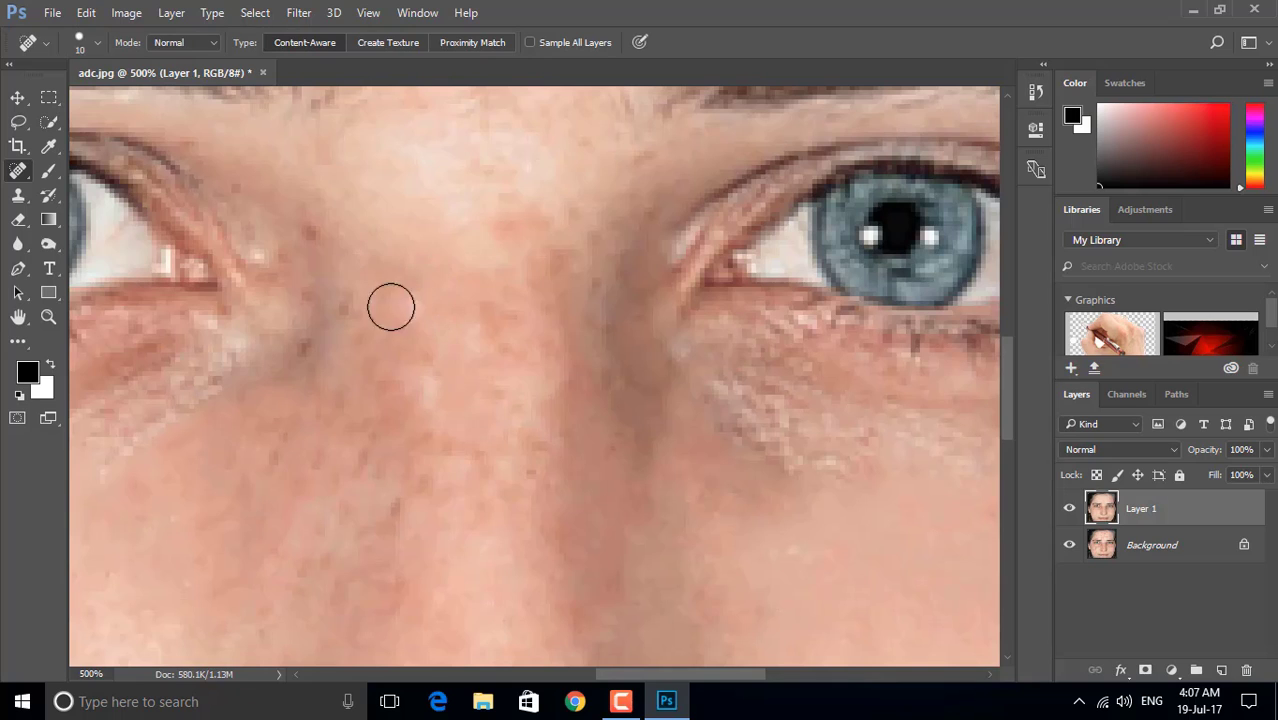
click(391, 304)
click(397, 582)
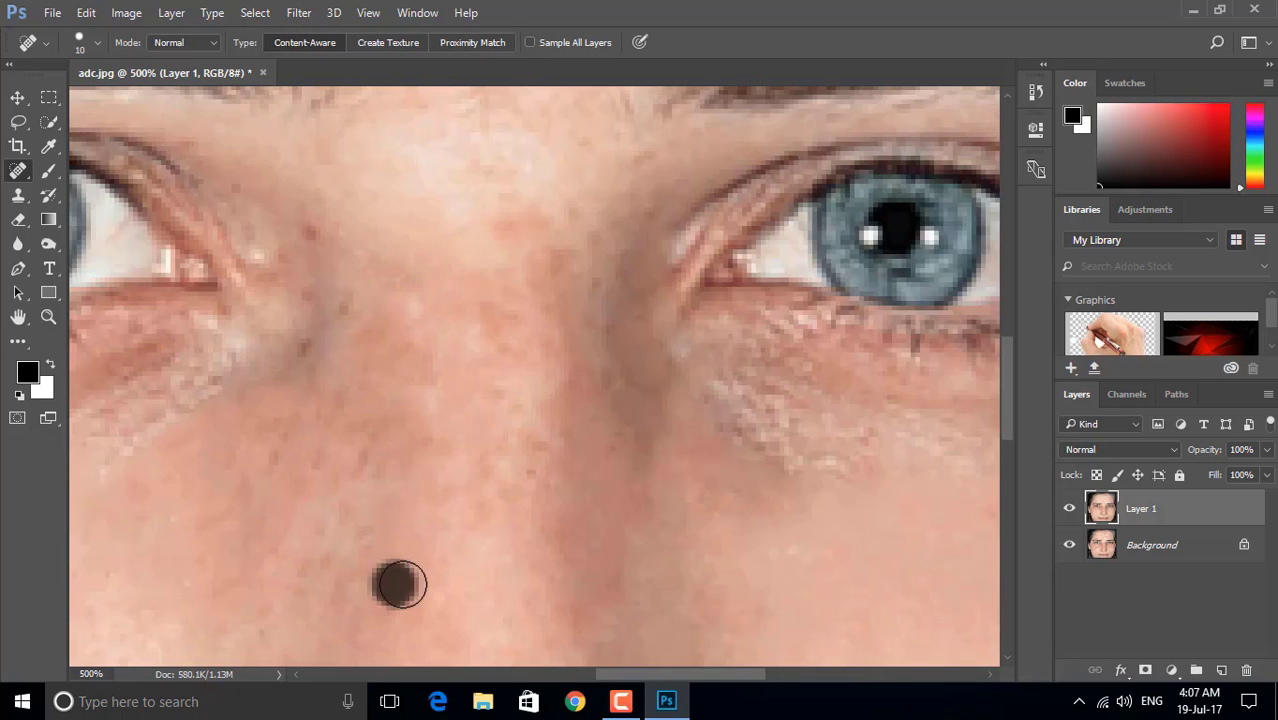
click(587, 603)
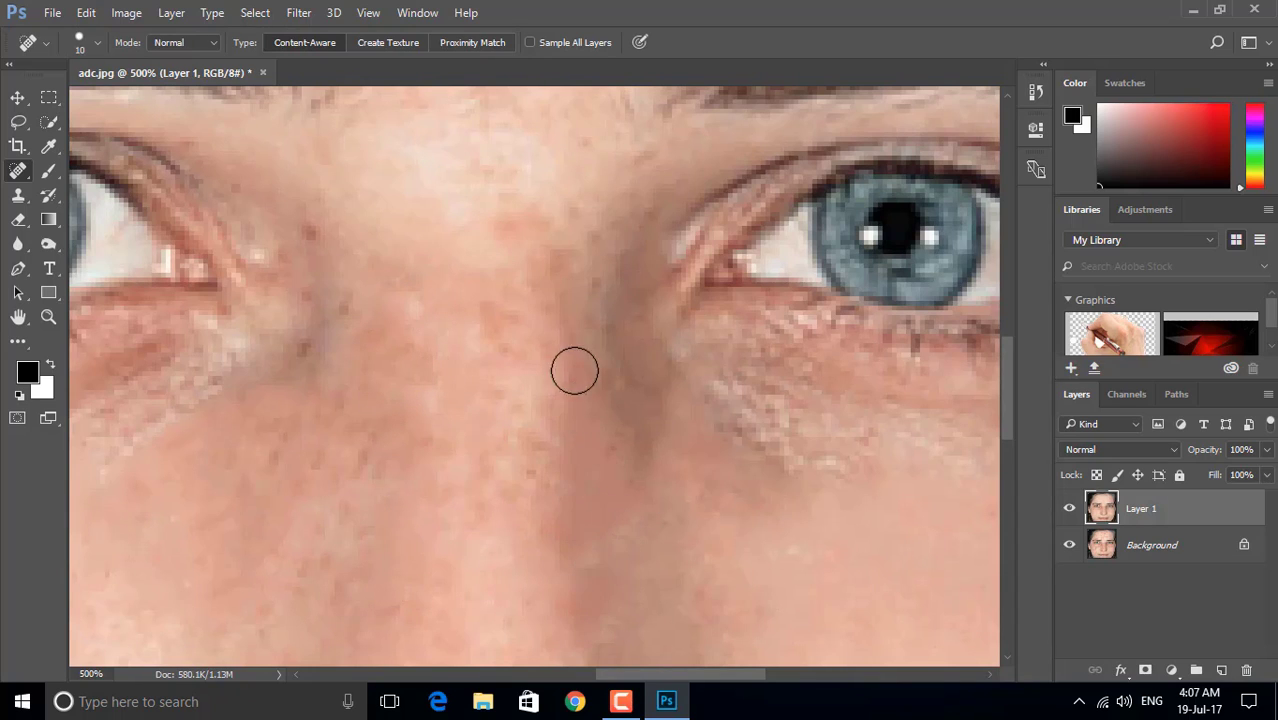
click(594, 322)
click(506, 317)
Spot-heal the dark and red spots on the left-hand side of the nose beside the inner eye corner.
drag(492, 493, 613, 397)
click(432, 141)
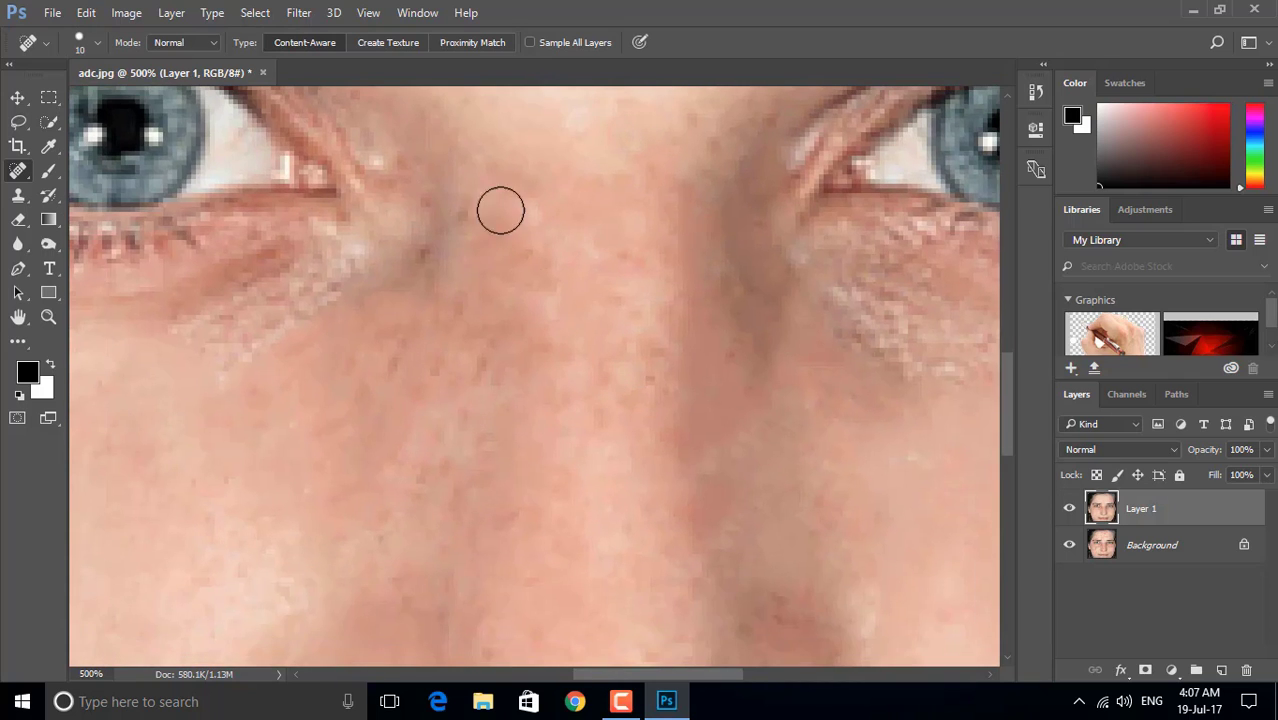
drag(490, 213, 520, 267)
click(496, 275)
click(460, 305)
scroll(474, 303, down, 2)
click(462, 314)
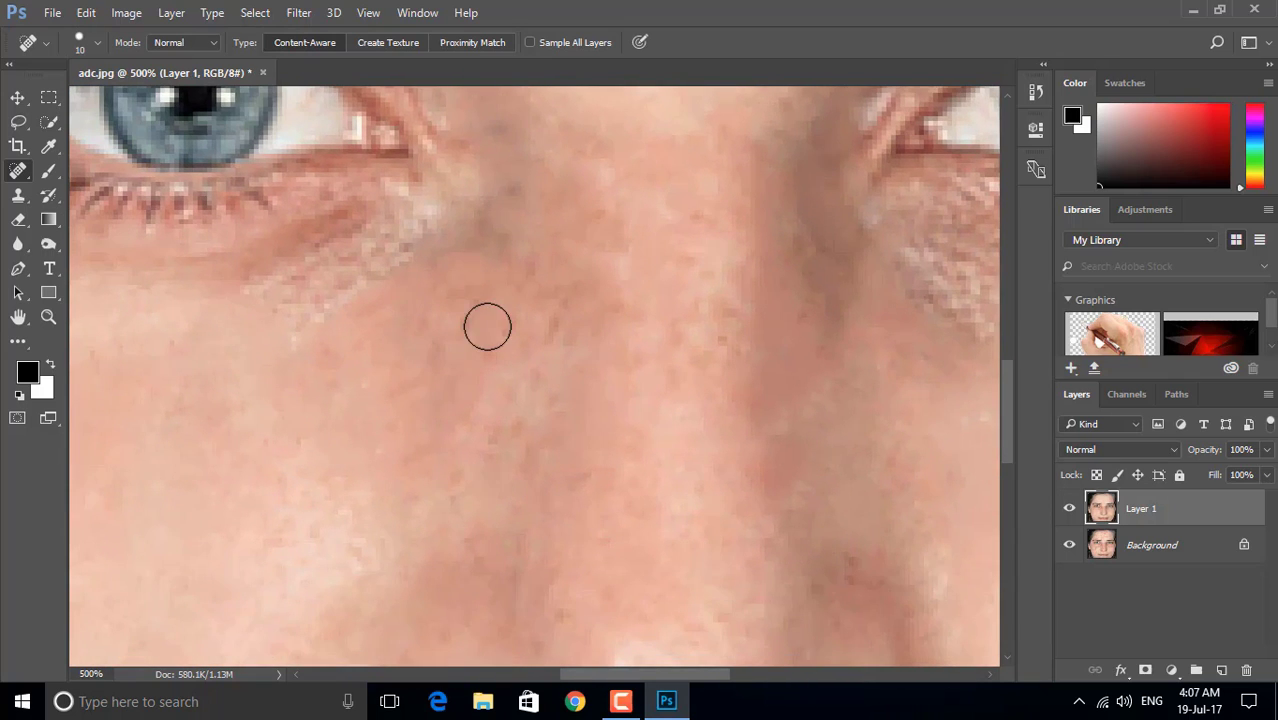
Reduce the brush size to 5 and spot-heal the tiny specks on the nose bridge and beside the right-hand eye.
key(bracketleft)
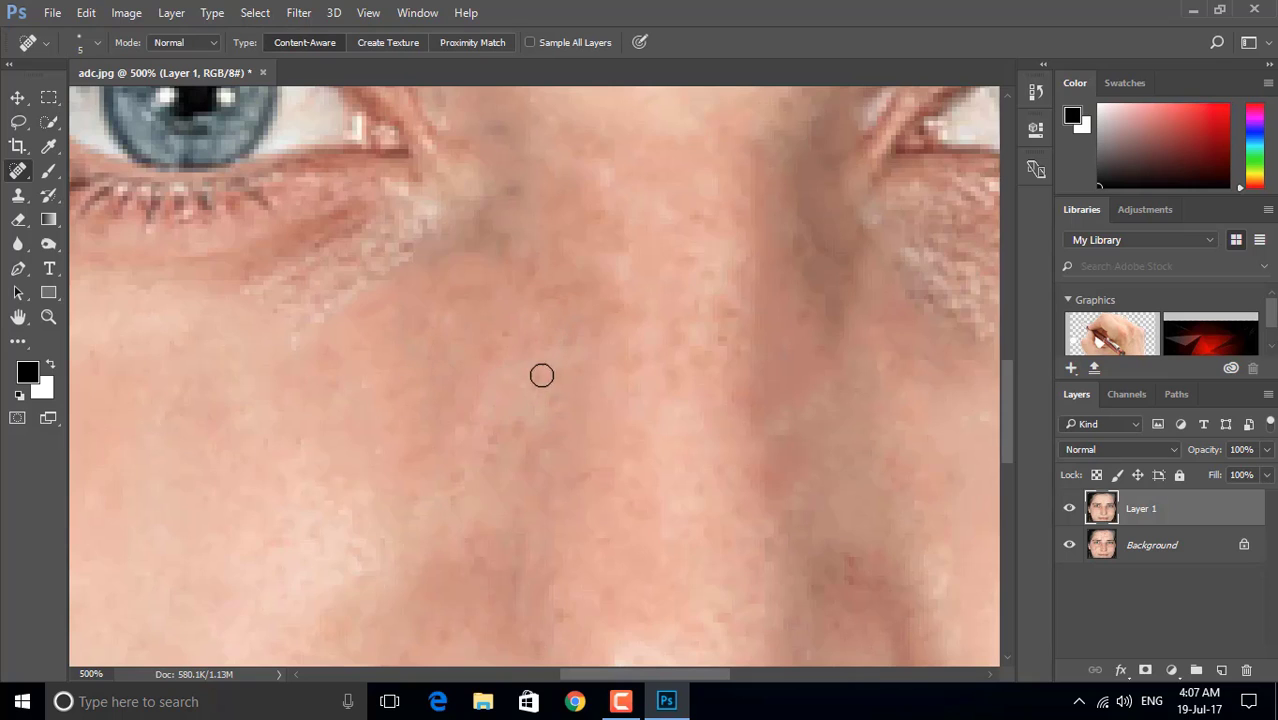
drag(735, 354, 666, 358)
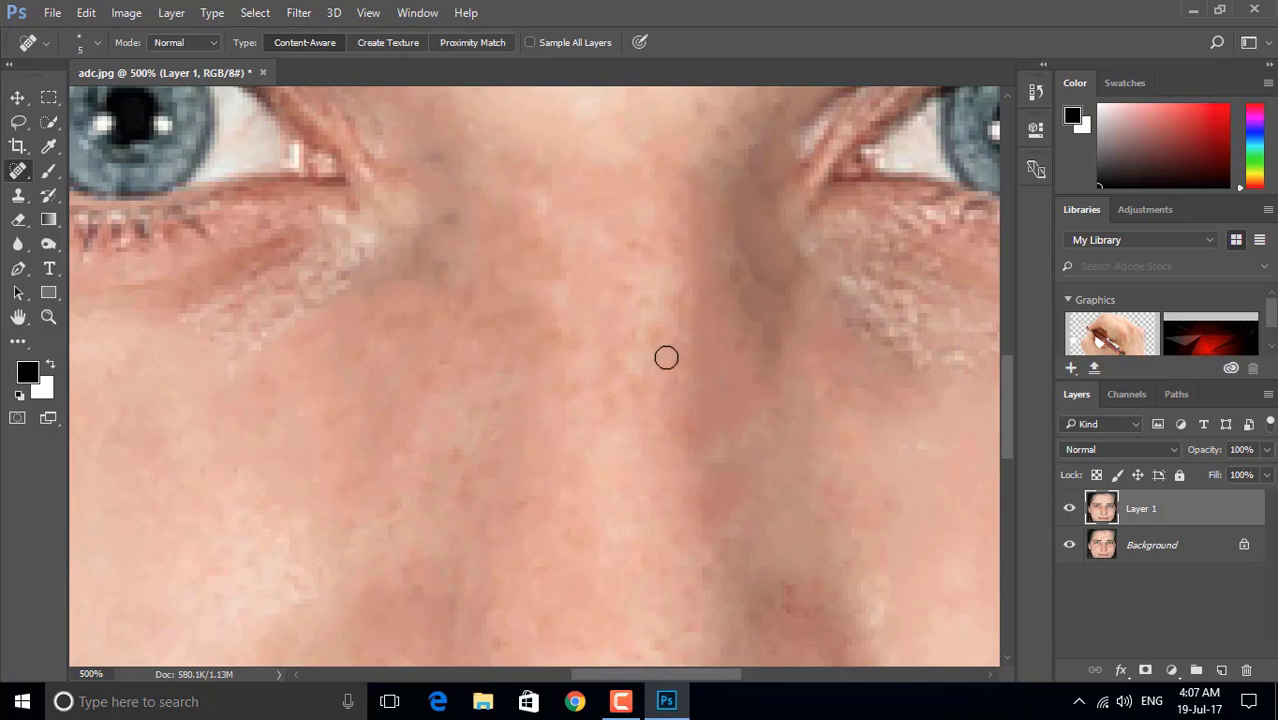
click(639, 296)
drag(709, 171, 597, 336)
click(591, 273)
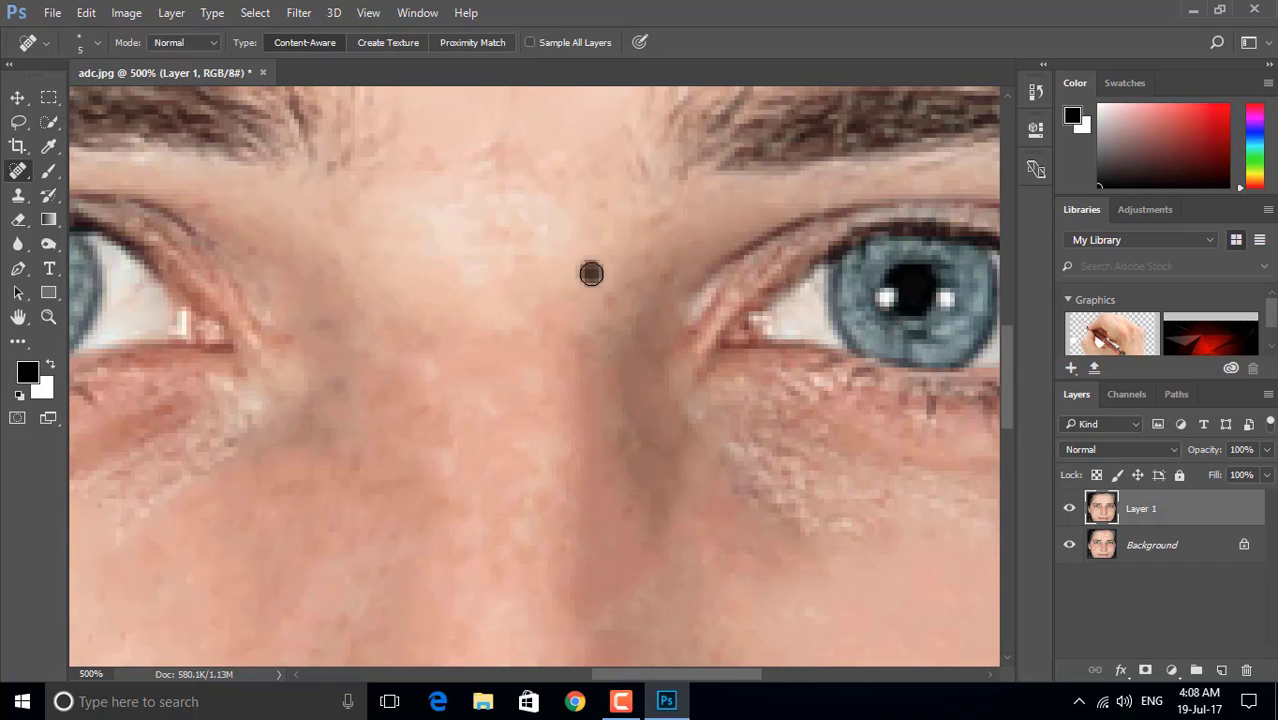
drag(662, 439, 664, 399)
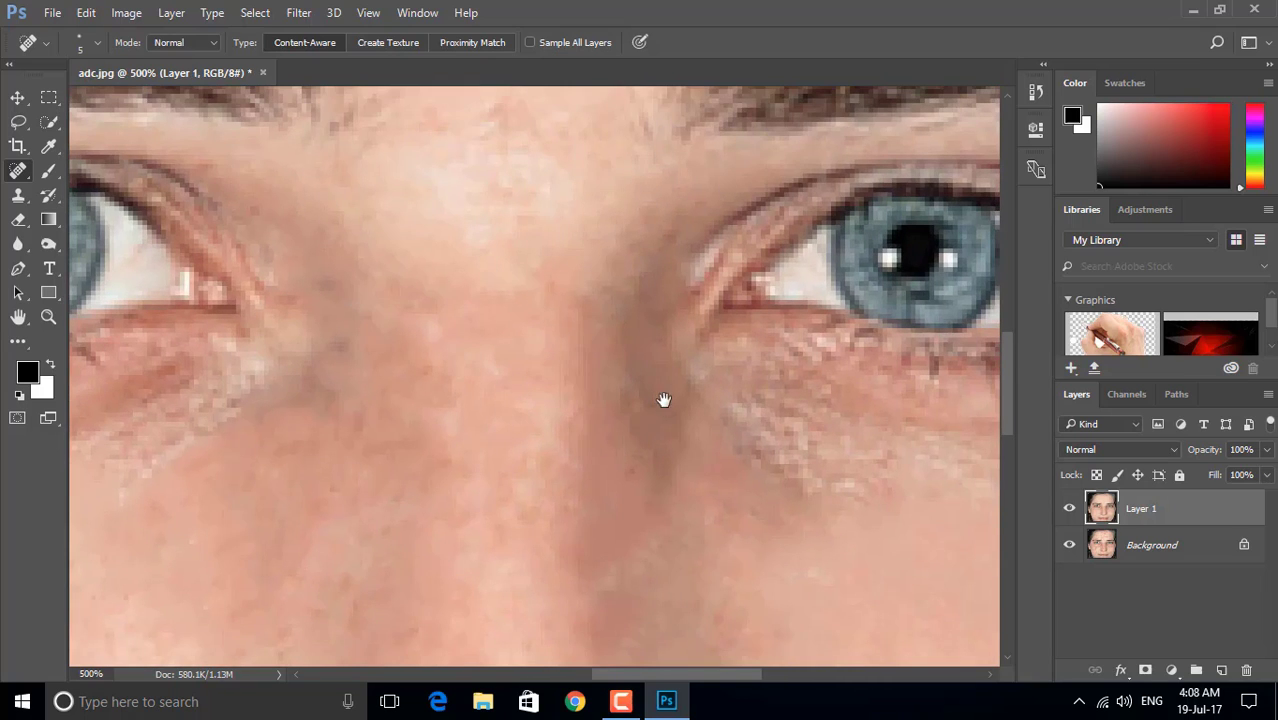
click(632, 406)
click(646, 463)
Switch to the Healing Brush at size 10, sample skin below the right-hand eye and heal the dark shadow beside the nose.
mouse_move(660, 425)
mouse_down()
mouse_move(491, 271)
mouse_move(440, 357)
mouse_up()
right_click(20, 171)
click(60, 189)
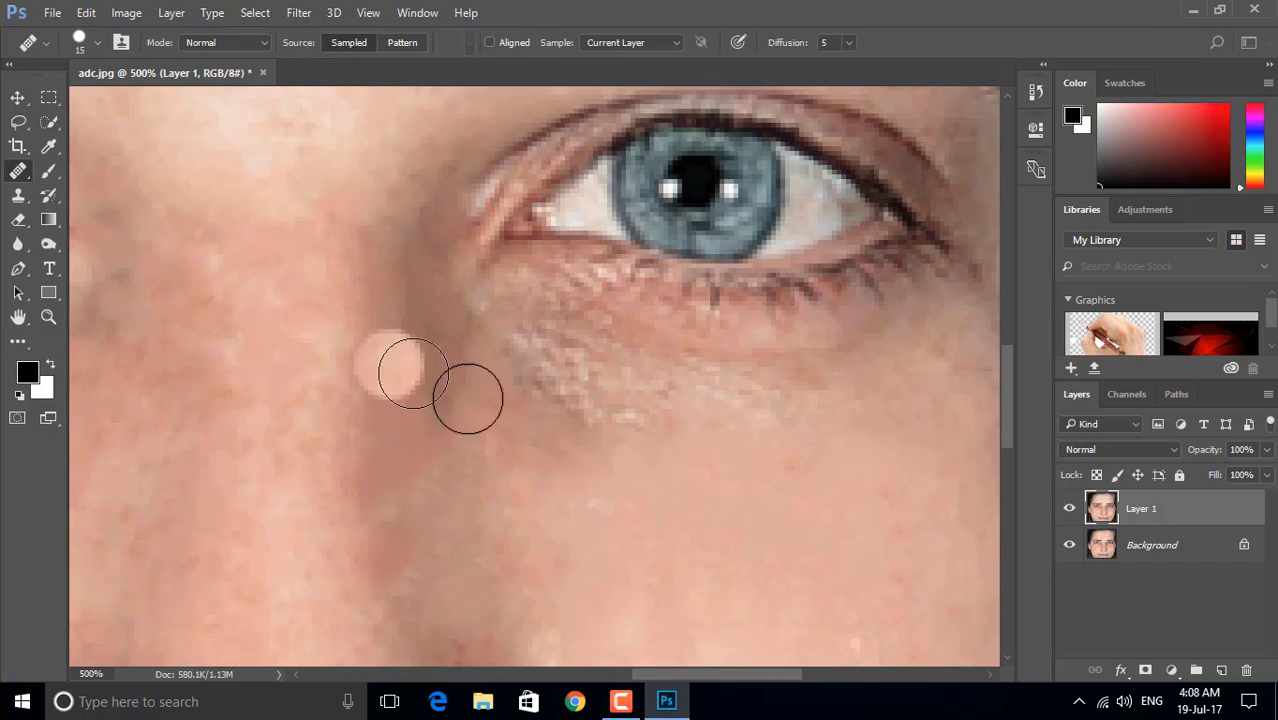
key(bracketleft)
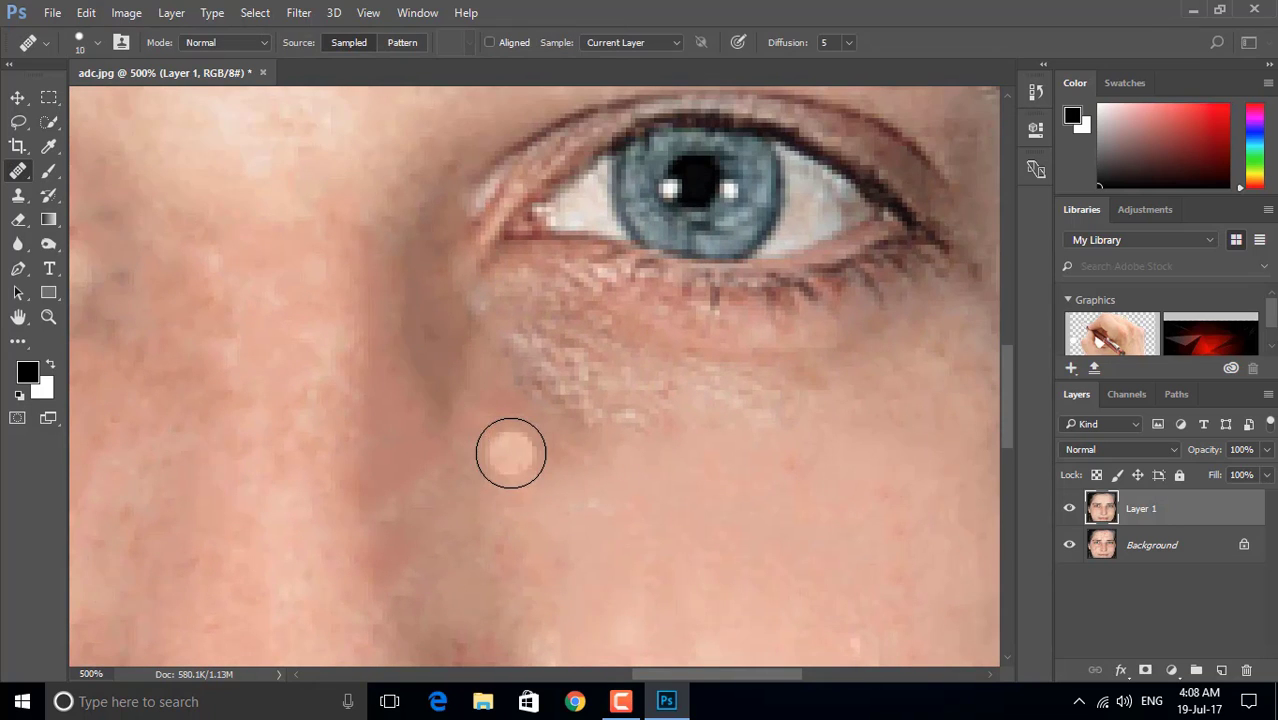
right_click(18, 171)
click(110, 189)
alt+click(484, 424)
click(439, 421)
click(413, 362)
click(399, 325)
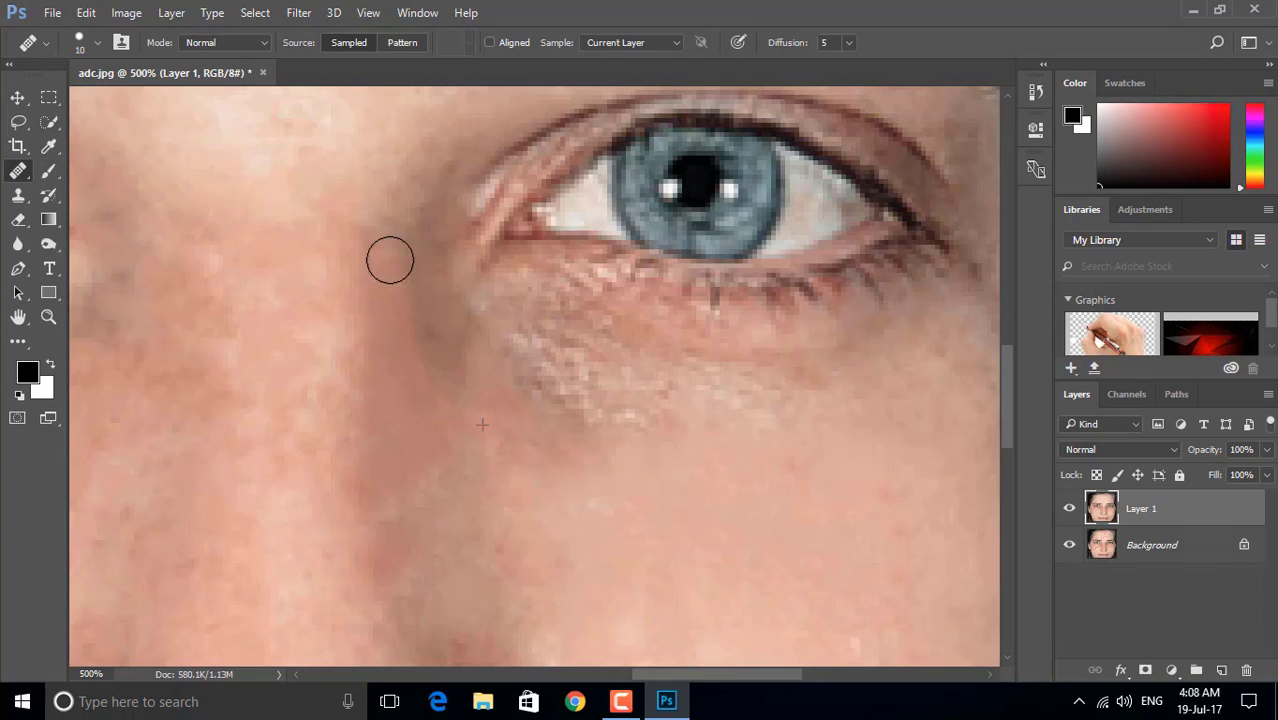
Heal the remaining shadow up to the inner corner of the right-hand eye and resample the skin beside the nose.
click(418, 296)
click(423, 340)
mouse_move(422, 340)
mouse_down()
mouse_move(451, 379)
mouse_move(399, 231)
mouse_move(448, 280)
mouse_move(435, 276)
mouse_up()
drag(434, 338, 436, 368)
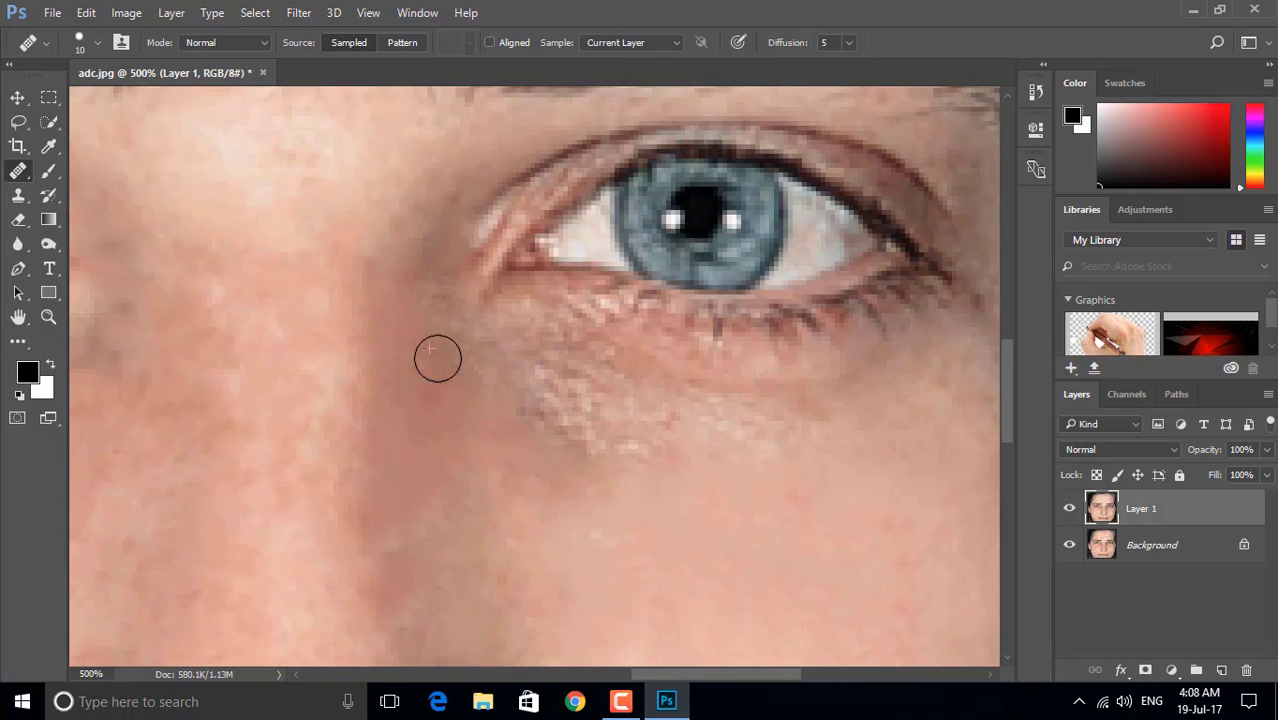
alt+click(420, 344)
Try to heal the light, rough skin texture beneath the right-hand eye with the Healing Brush.
key(ctrl+0)
key(ctrl+plus)
key(ctrl+plus)
key(ctrl+plus)
drag(957, 500, 582, 342)
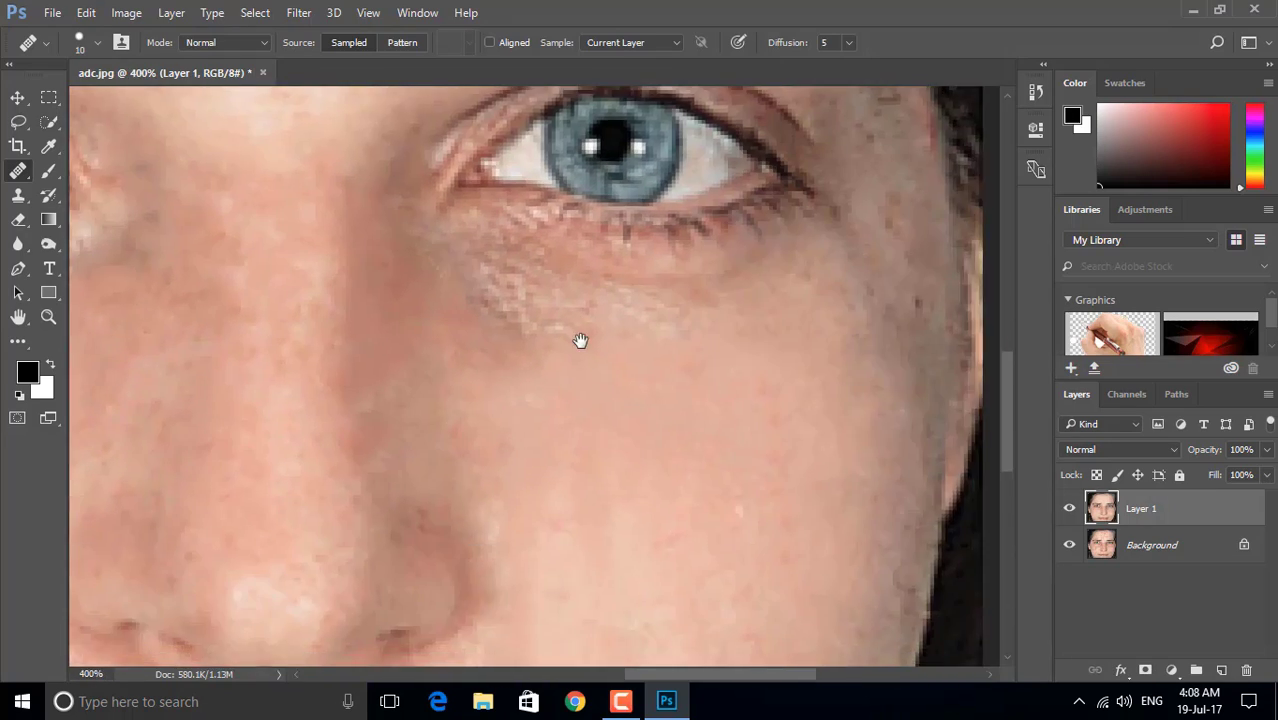
key(ctrl+plus)
key(ctrl+plus)
scroll(550, 369, down, 1)
scroll(434, 280, up, 2)
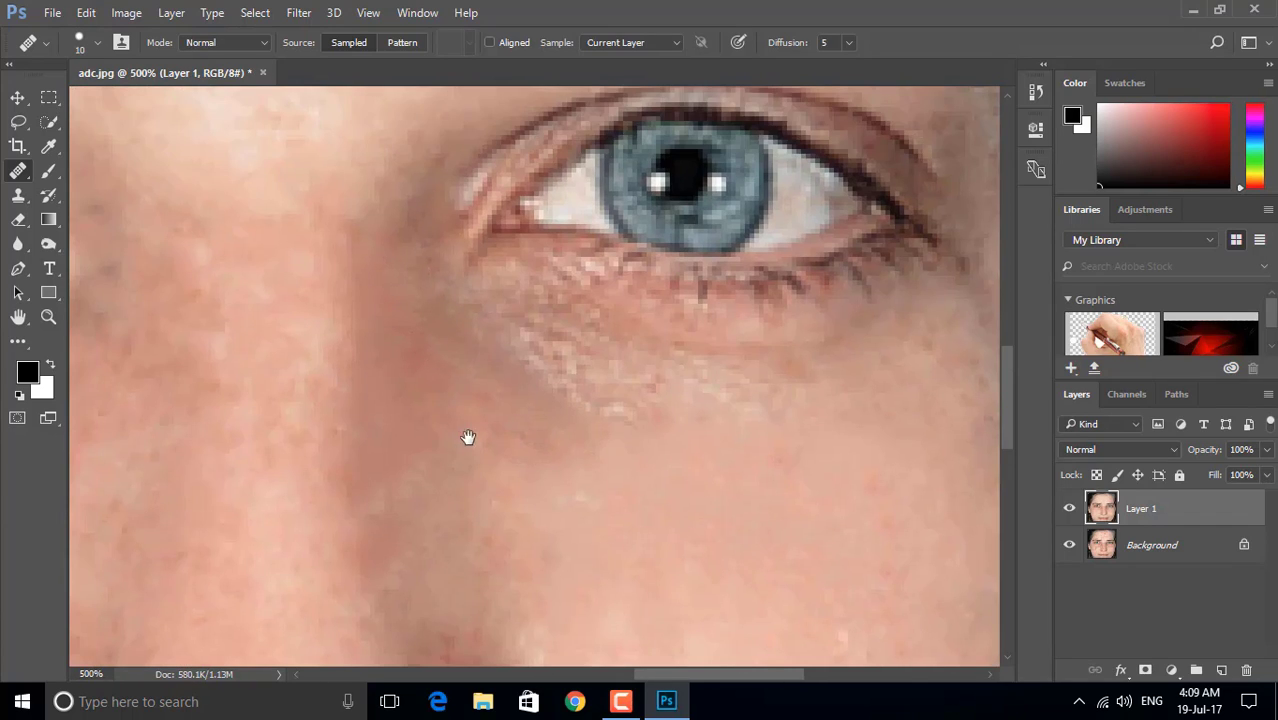
drag(473, 390, 720, 403)
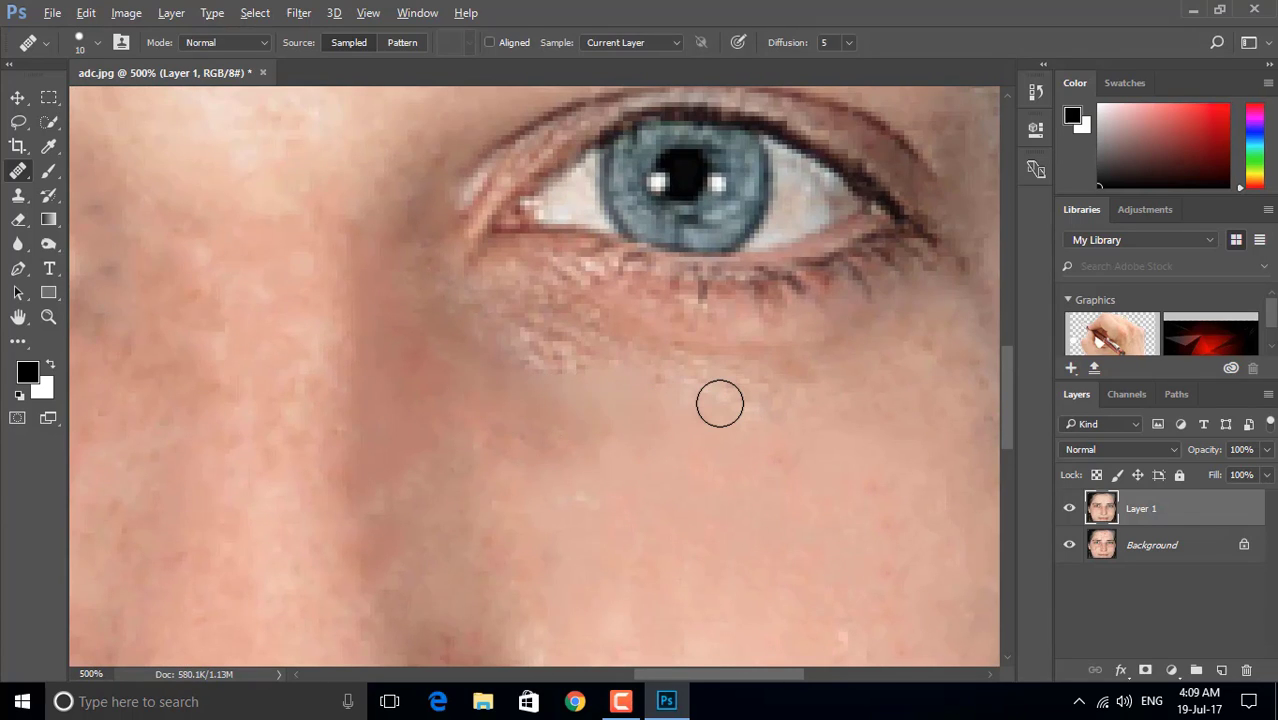
Switch to the Spot Healing Brush at size 5 and smooth the lower part of the rough skin beneath the right-hand eye.
key(shift+j)
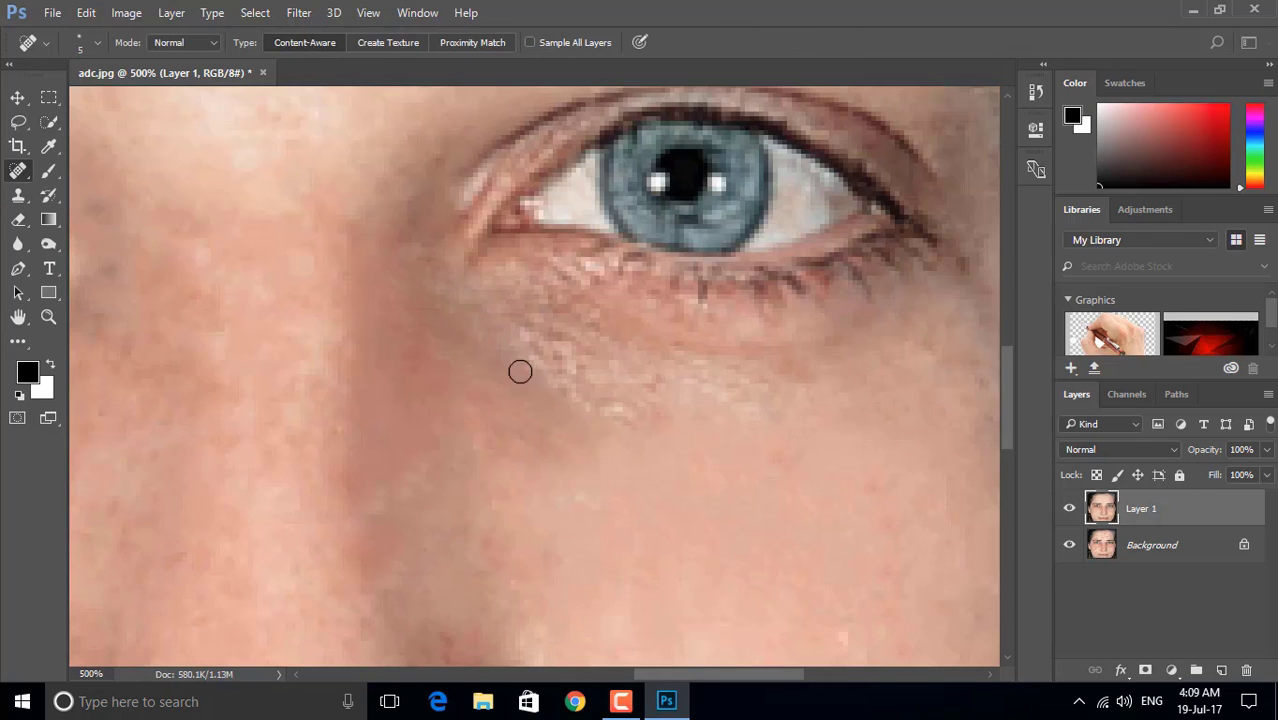
drag(414, 271, 585, 582)
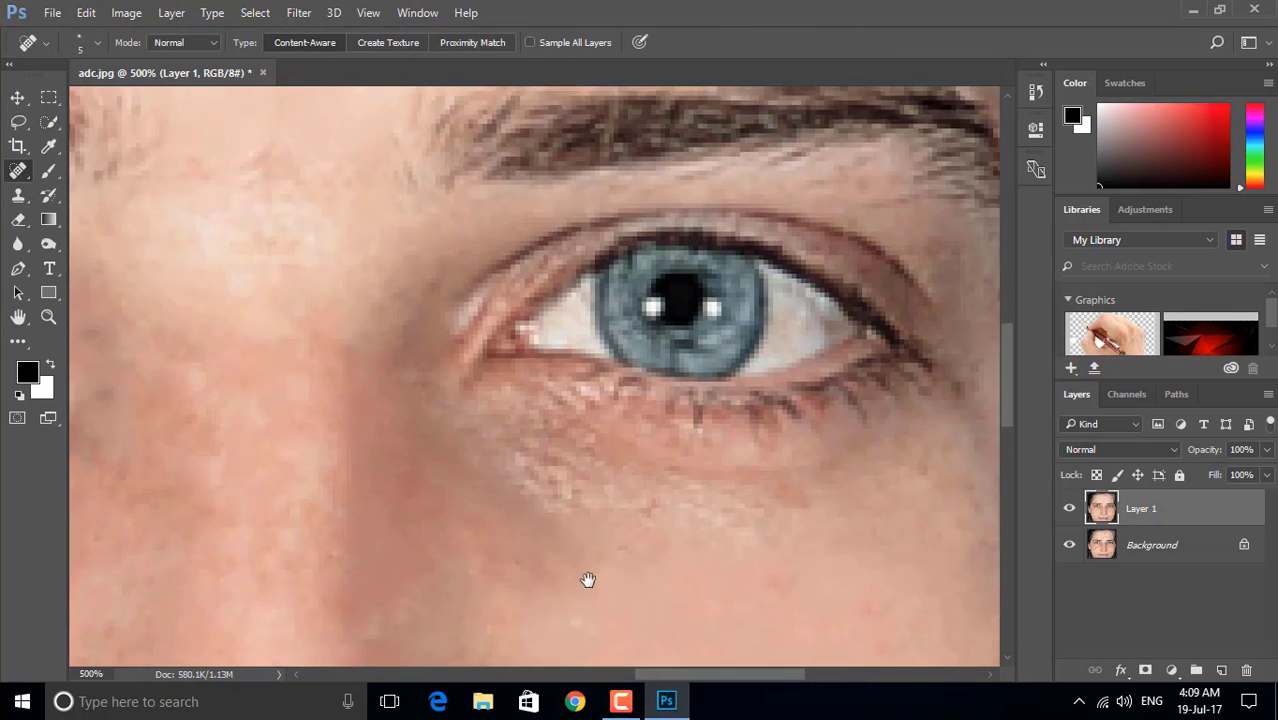
Increase the brush size to 8 and spot-heal the small marks on the right-hand side of the forehead.
drag(482, 430, 507, 600)
drag(921, 571, 785, 505)
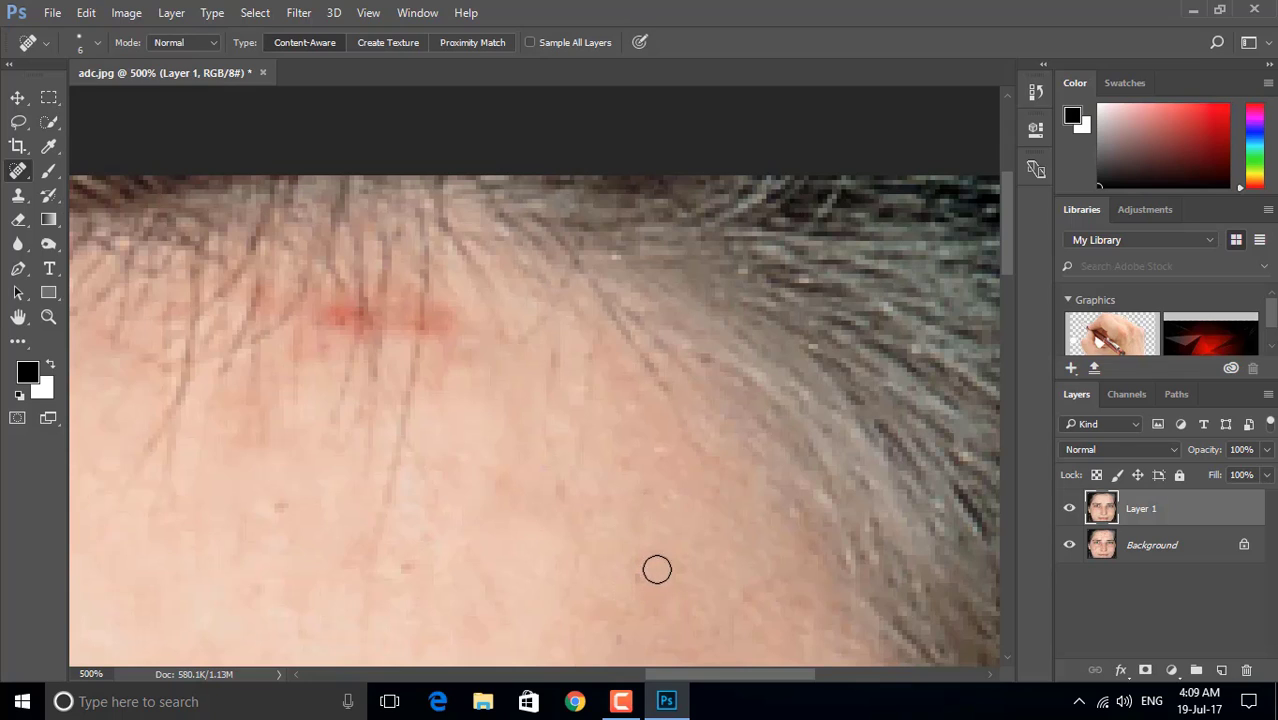
scroll(682, 525, down, 1)
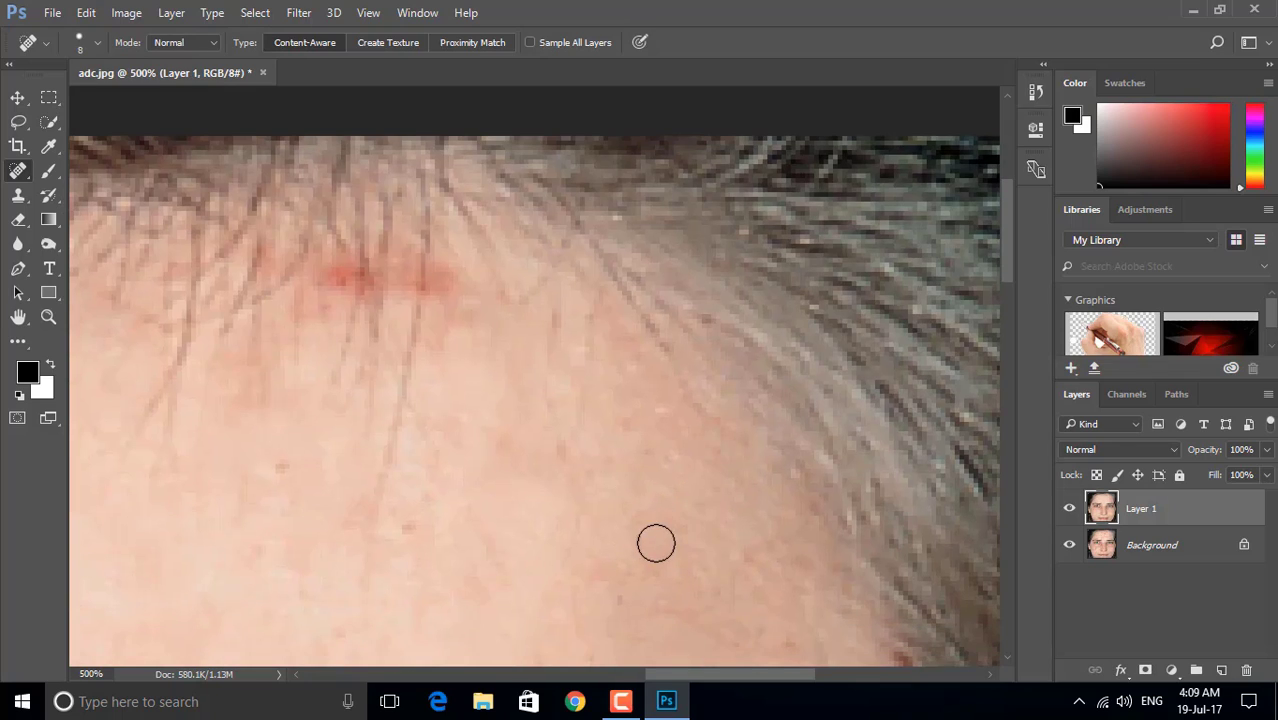
click(650, 569)
click(661, 534)
click(640, 528)
click(614, 565)
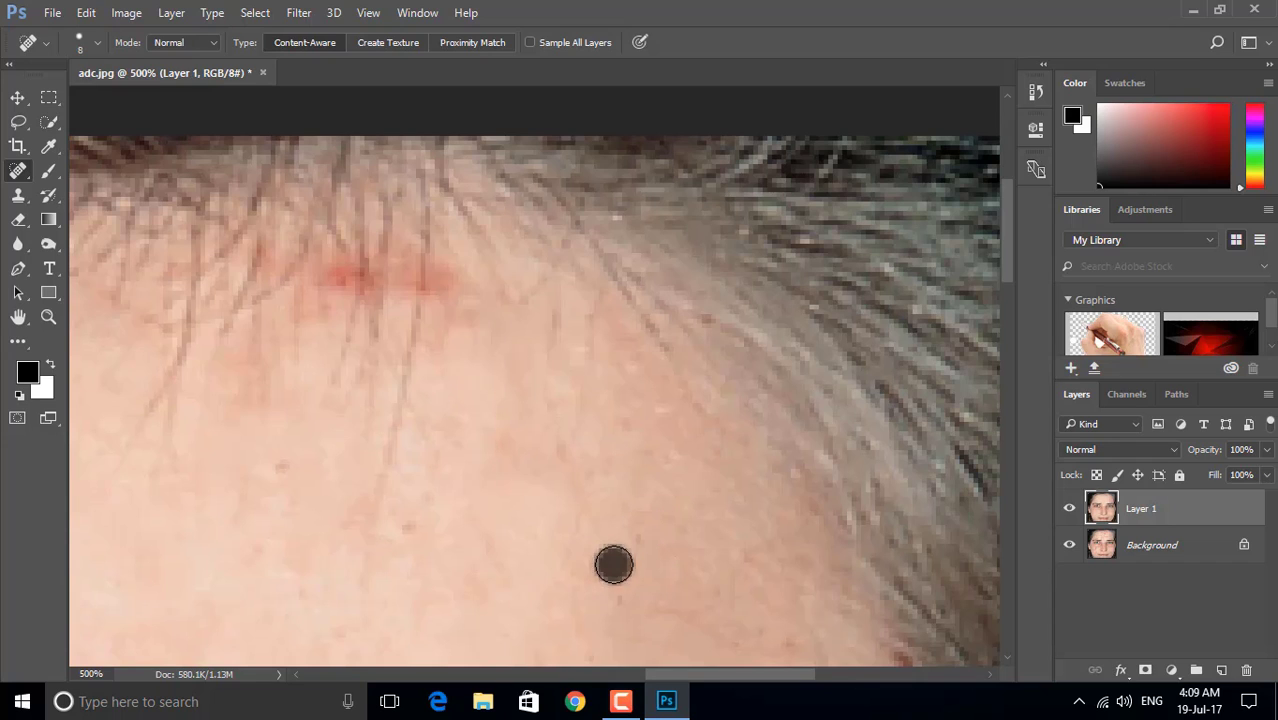
Use the Patch Tool to replace both red spots at the centre of the hairline with clear skin from the forehead below.
mouse_move(463, 393)
mouse_down()
mouse_move(542, 476)
mouse_move(543, 495)
mouse_move(605, 525)
mouse_up()
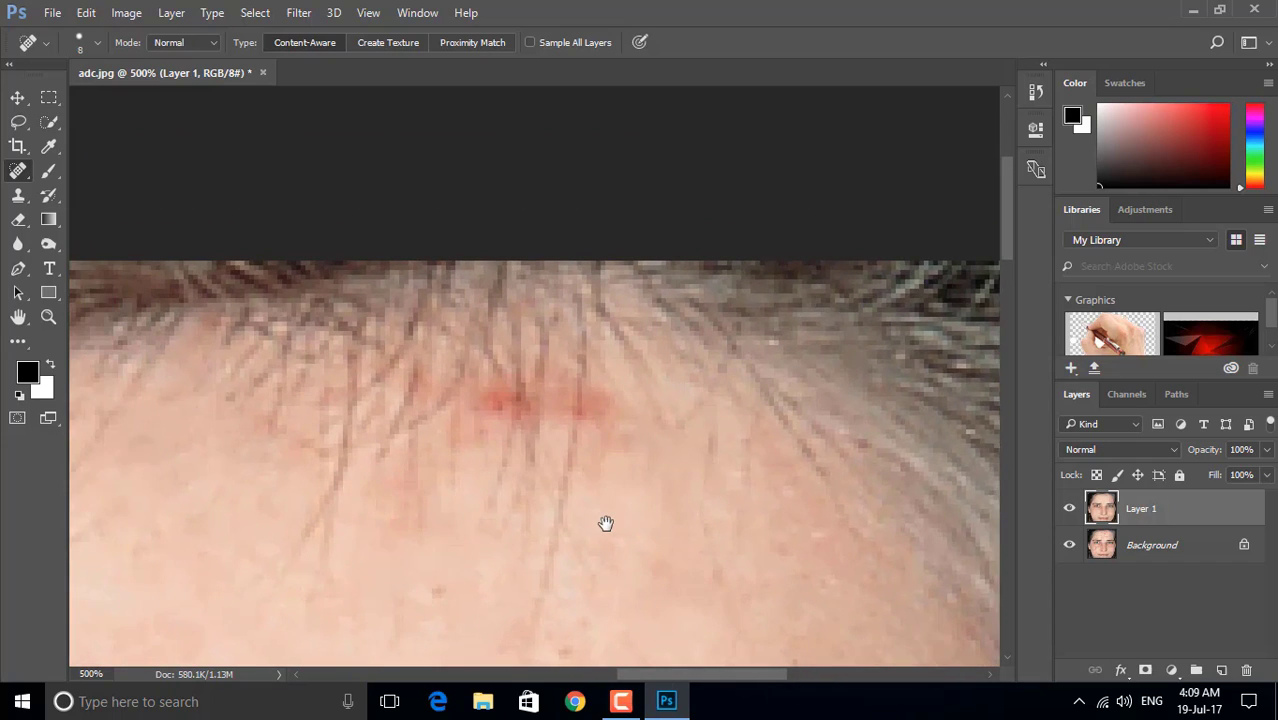
drag(535, 499, 590, 517)
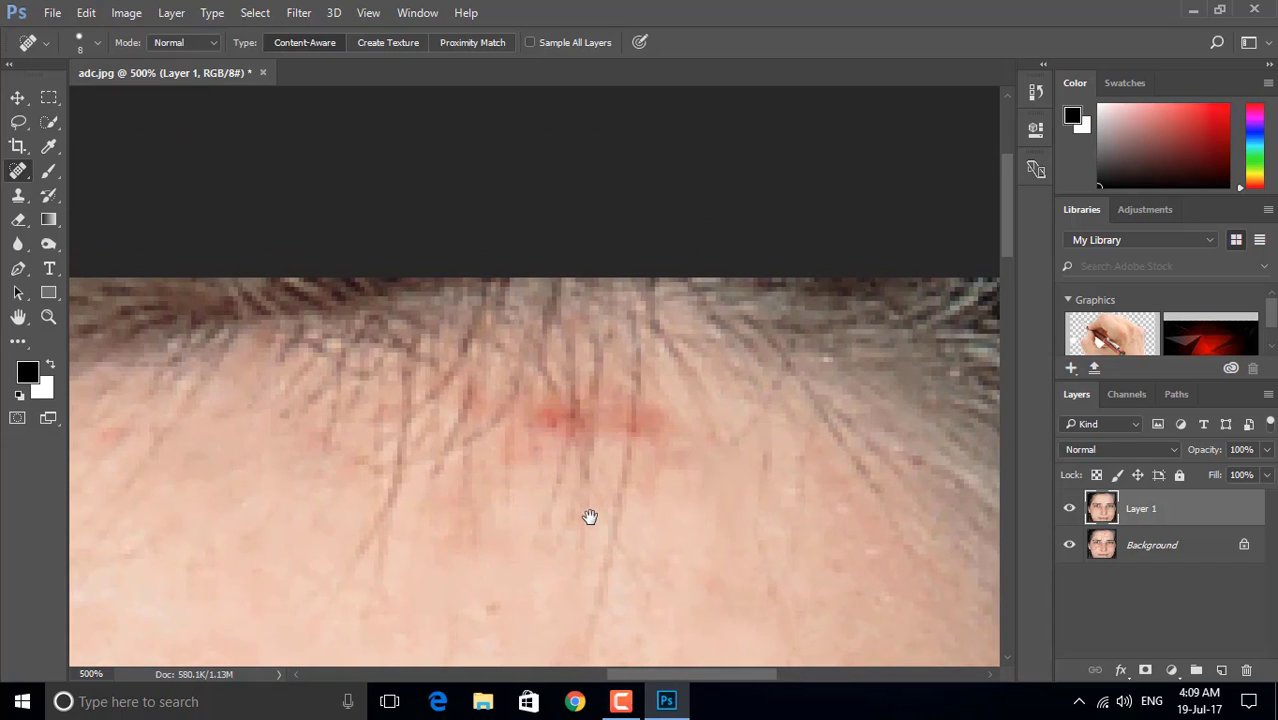
right_click(22, 176)
click(19, 183)
click(20, 196)
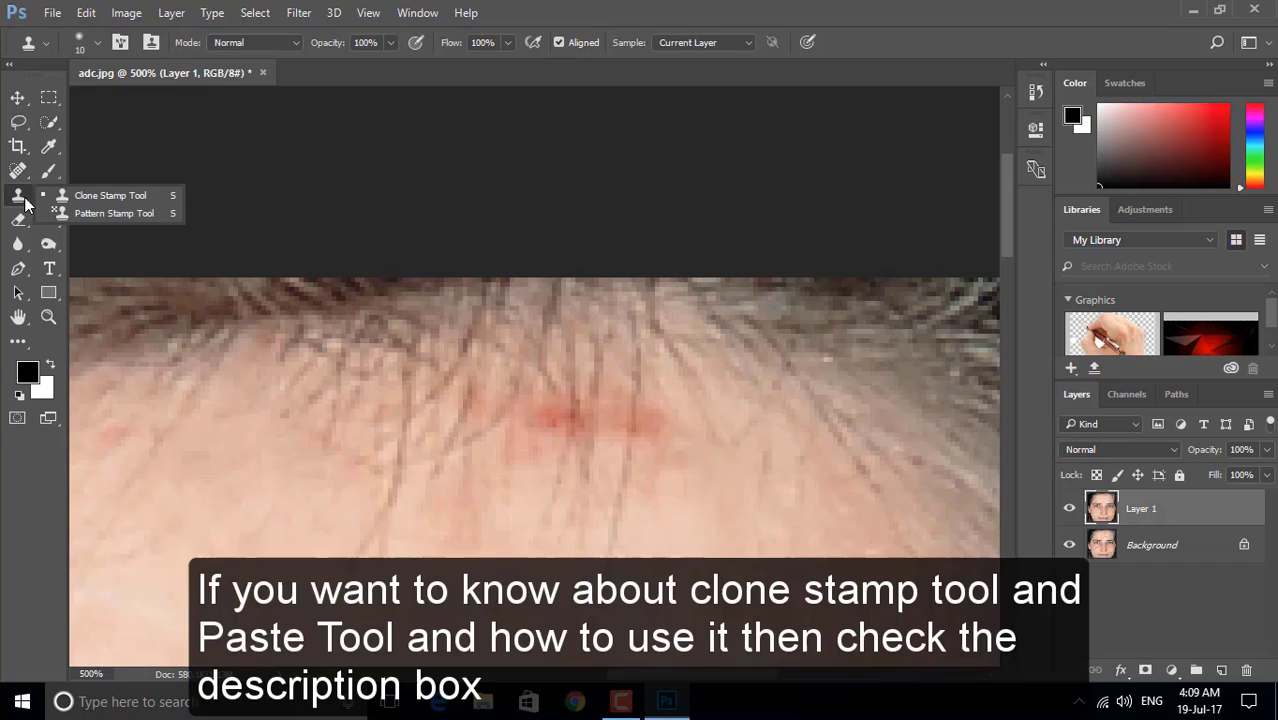
click(21, 197)
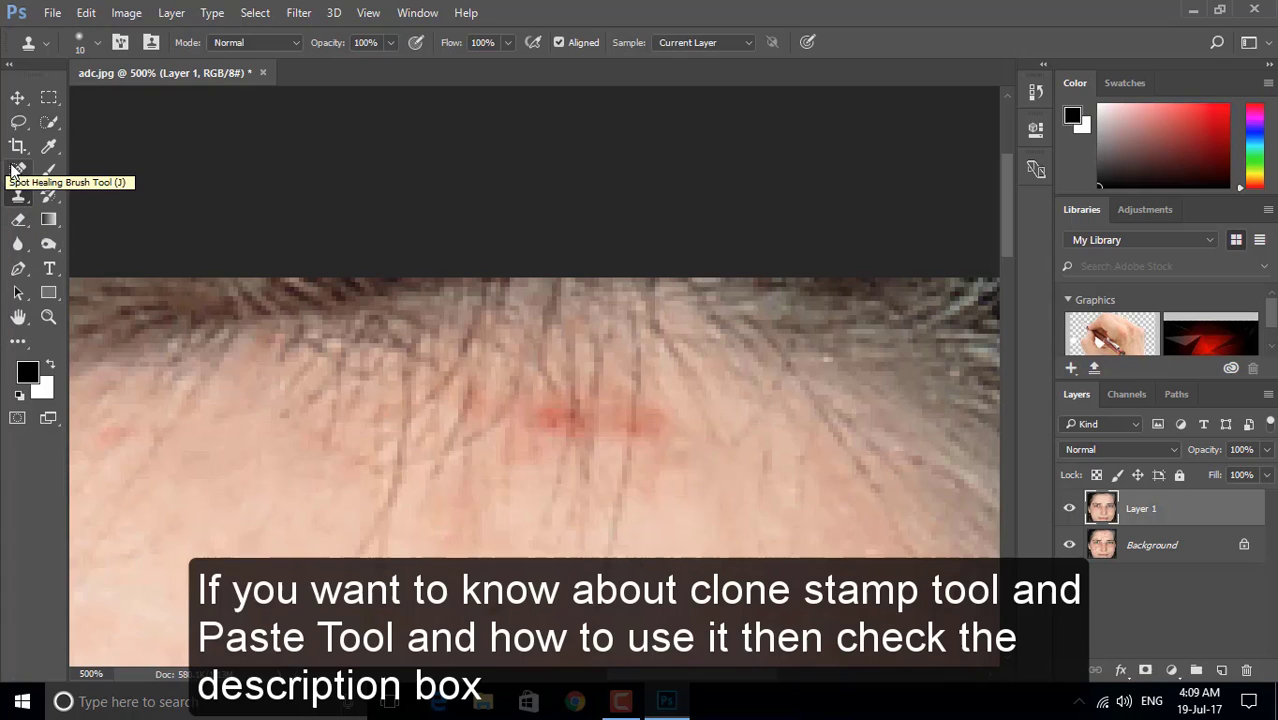
click(14, 170)
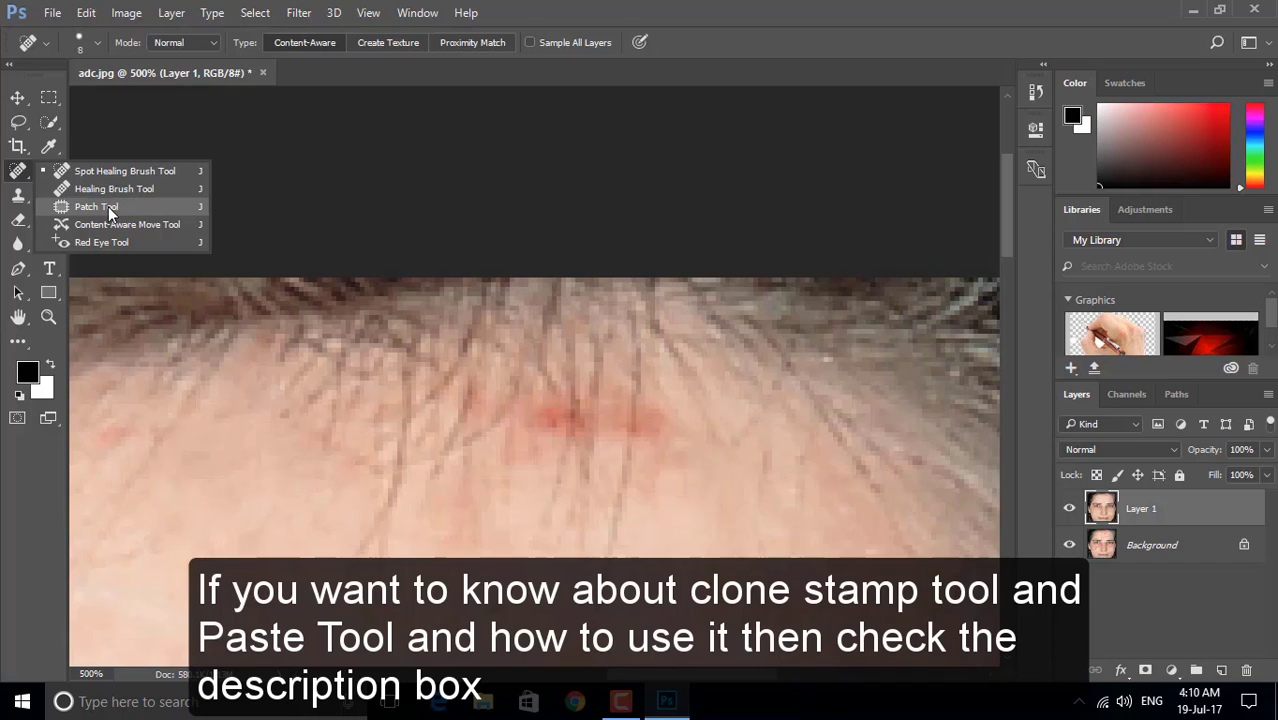
click(96, 206)
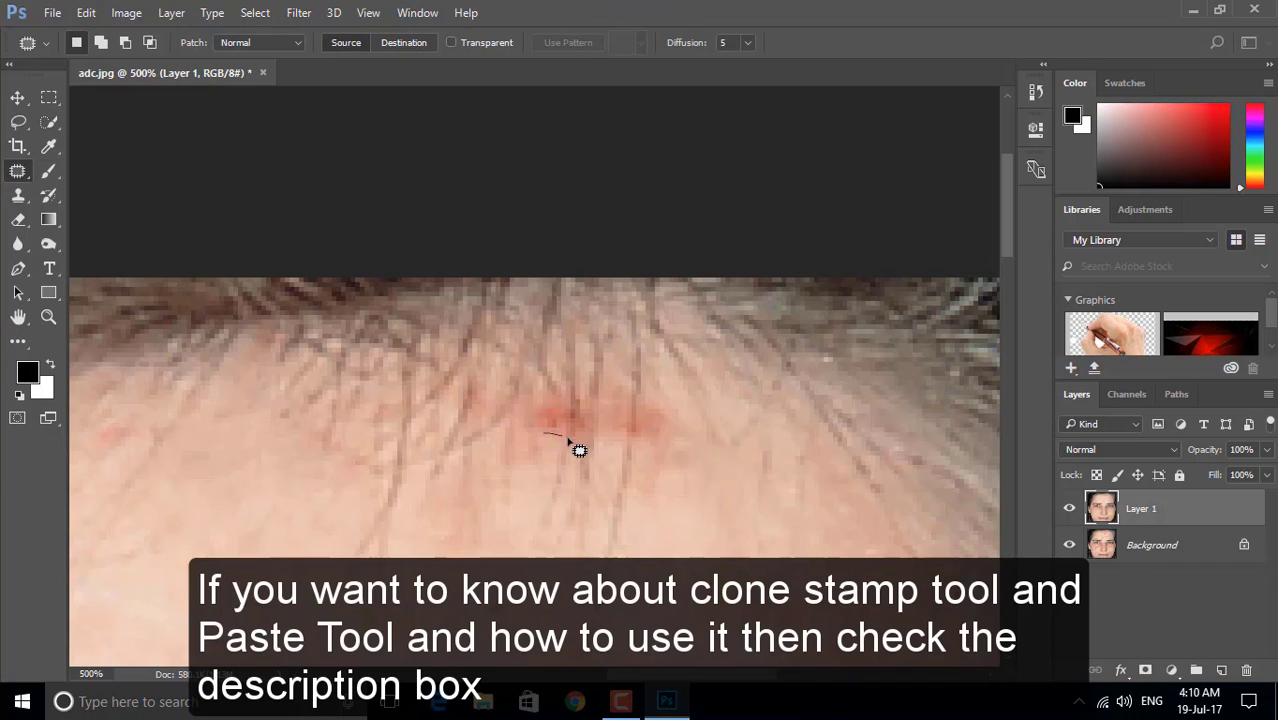
drag(569, 440, 580, 441)
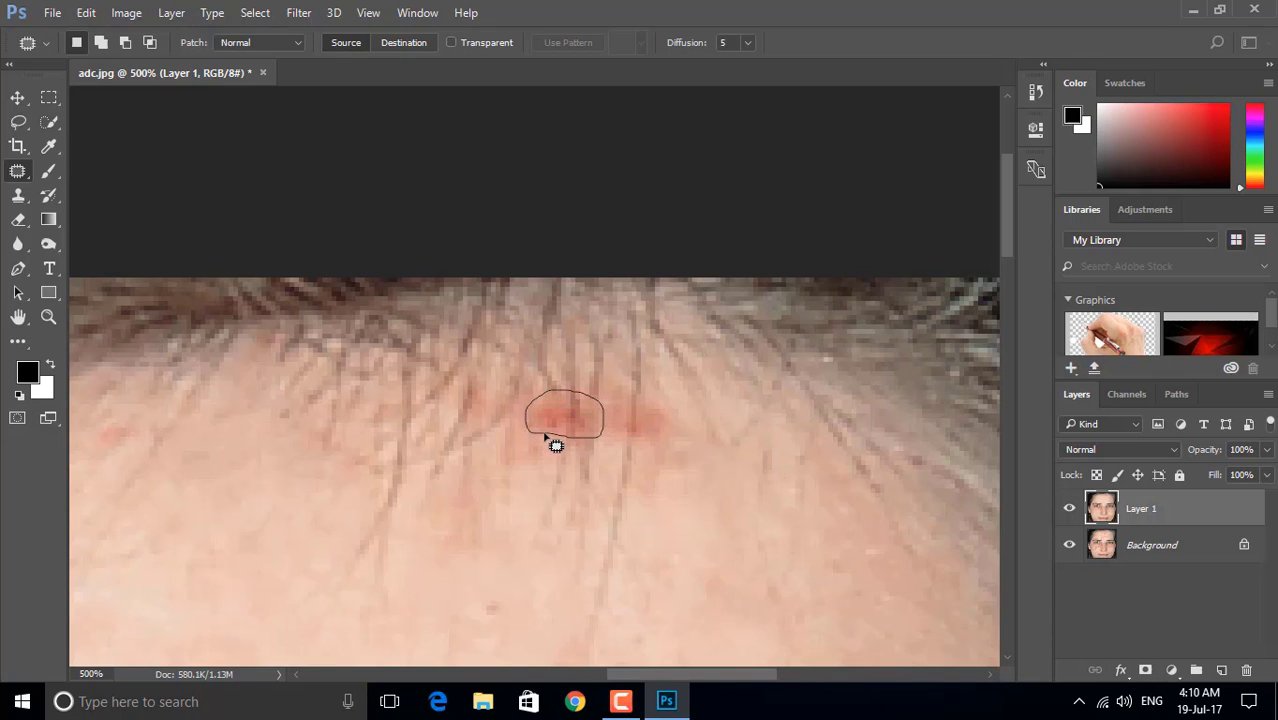
drag(545, 435, 553, 433)
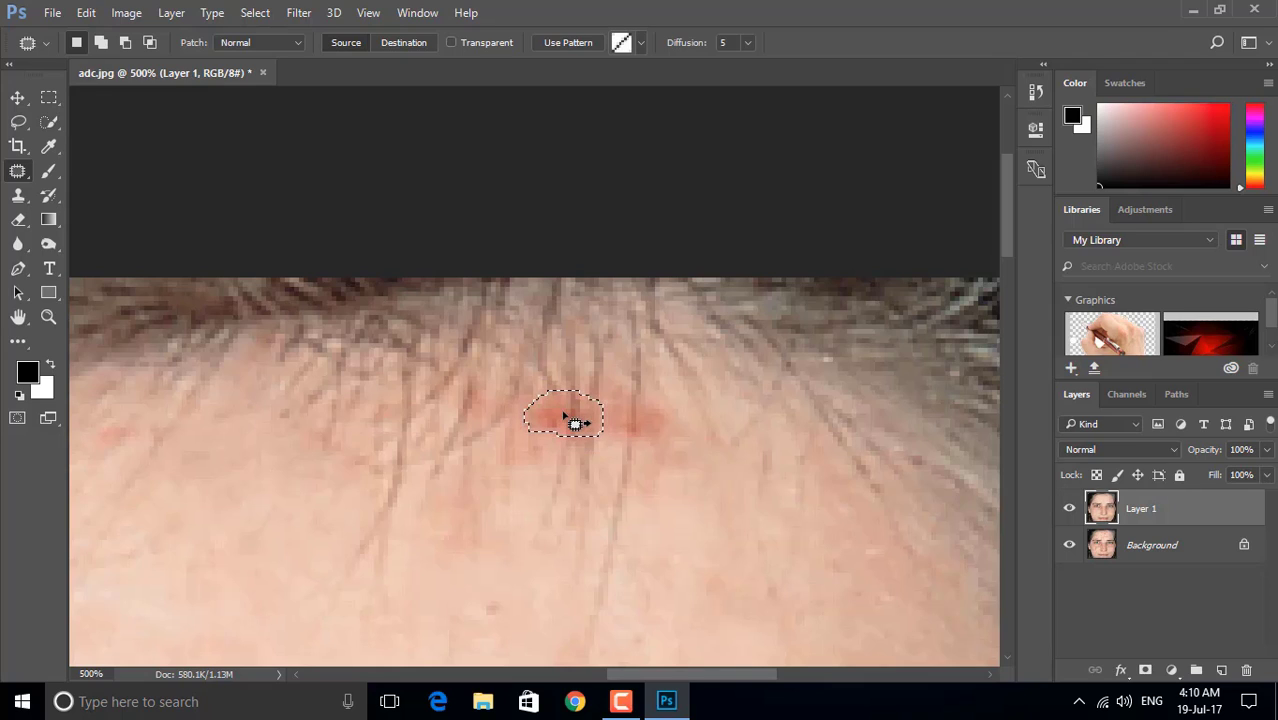
drag(624, 488, 678, 542)
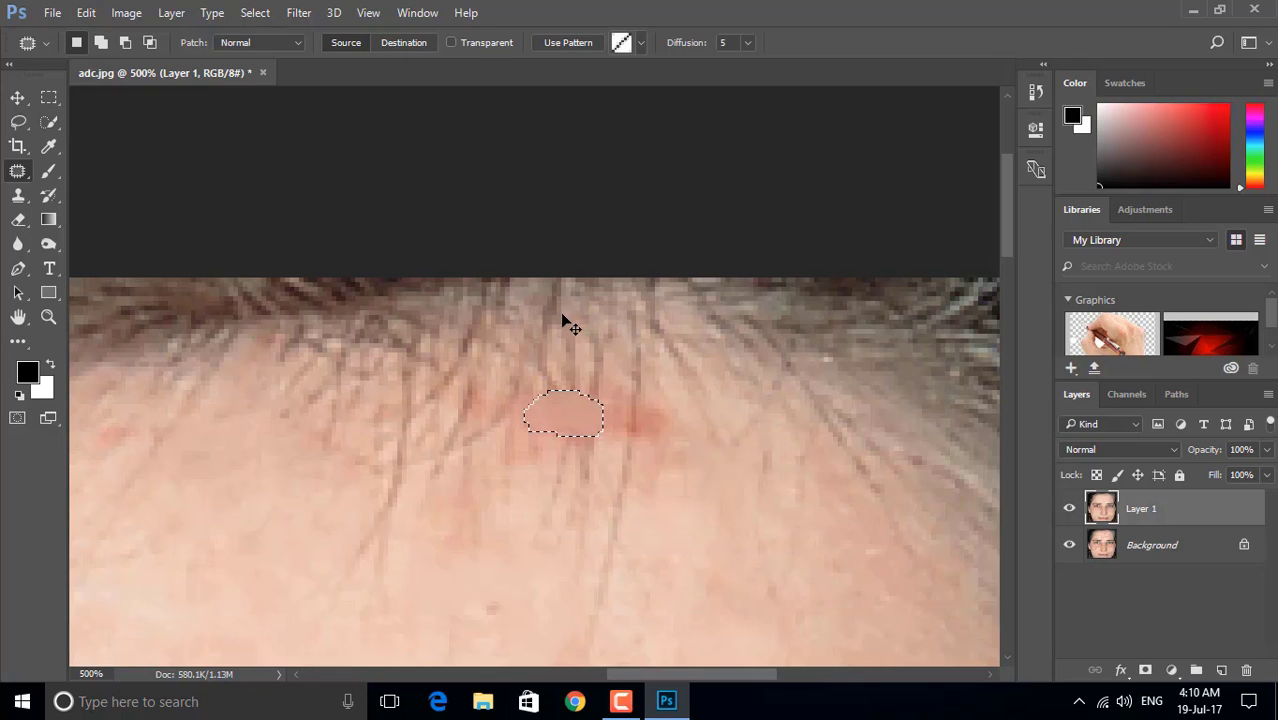
key(ctrl+d)
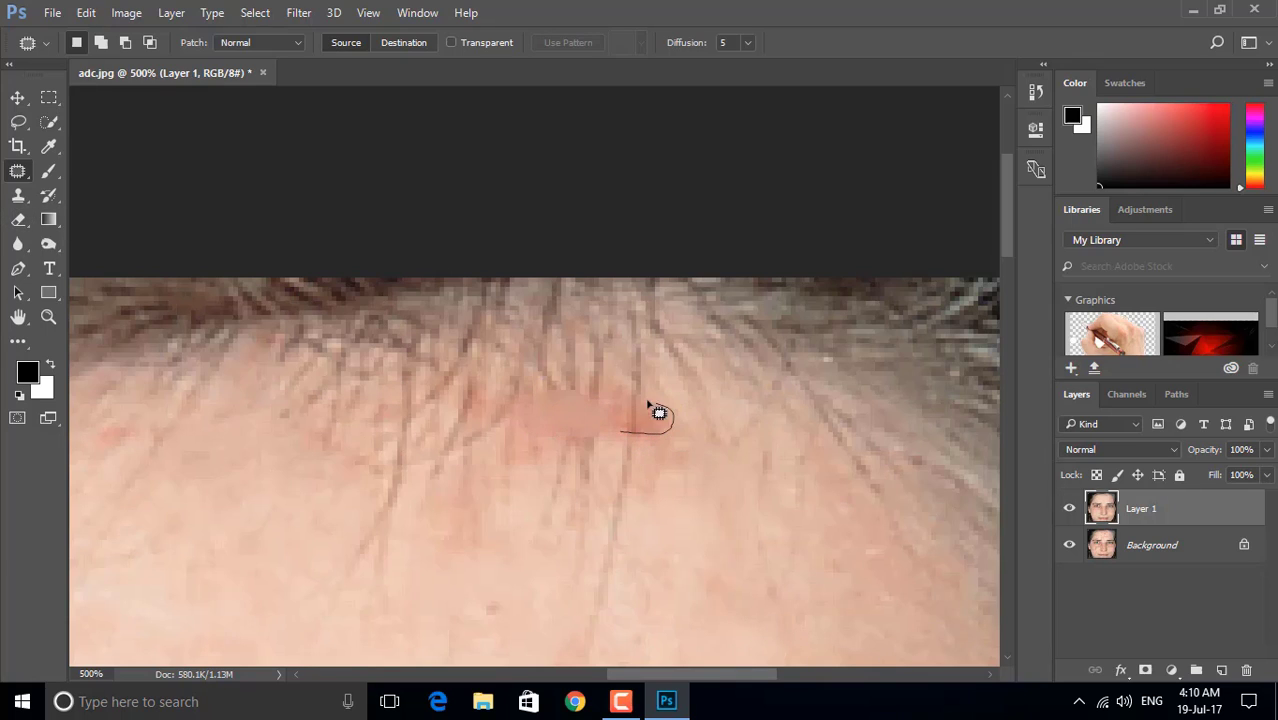
mouse_move(627, 420)
mouse_down()
mouse_move(665, 451)
mouse_move(700, 551)
mouse_up()
key(ctrl+d)
Set the Clone Stamp to 41% opacity and clone hair strands from the hairline over the two patched spots.
click(20, 196)
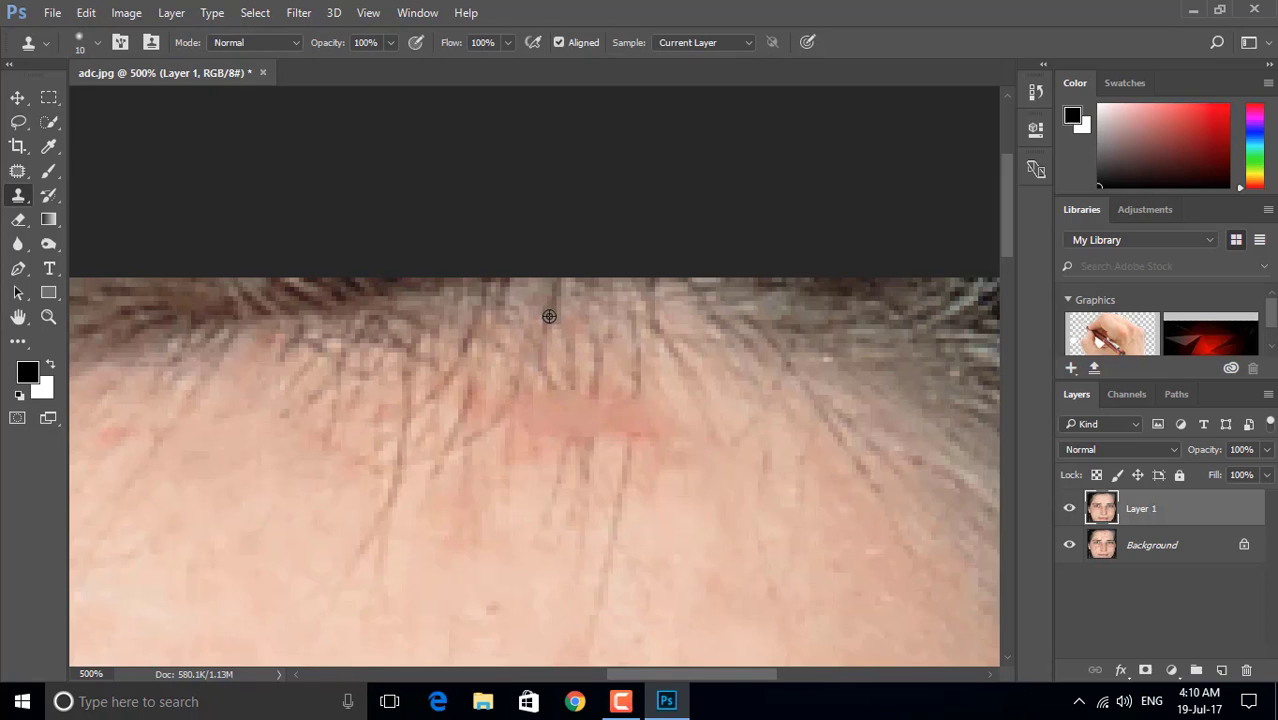
click(550, 380)
drag(334, 47, 323, 48)
click(565, 380)
click(540, 388)
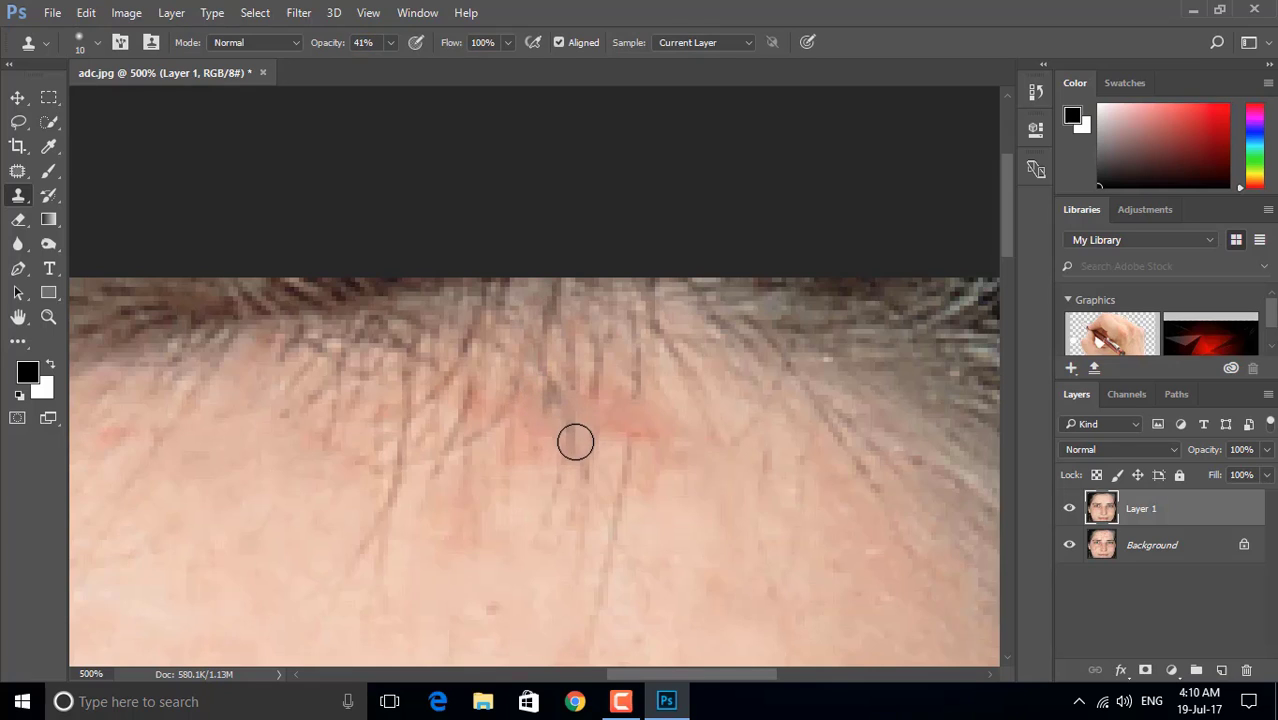
click(588, 430)
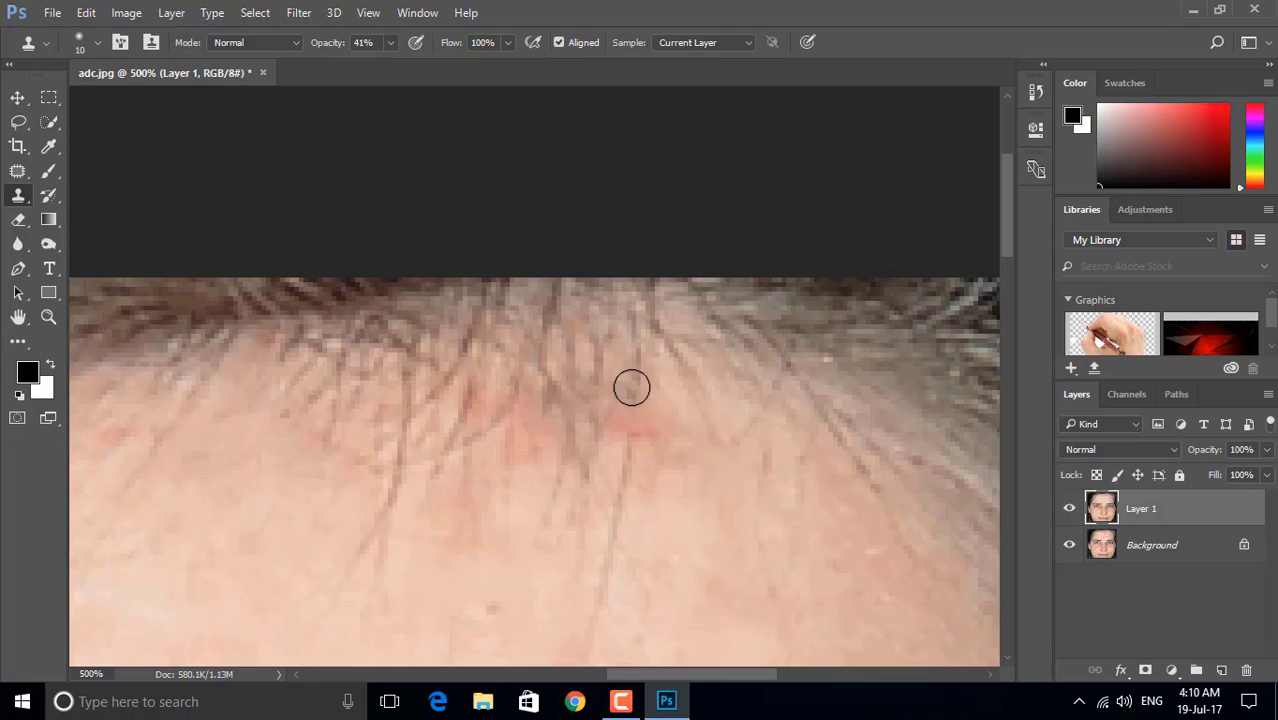
drag(630, 382, 629, 430)
click(633, 402)
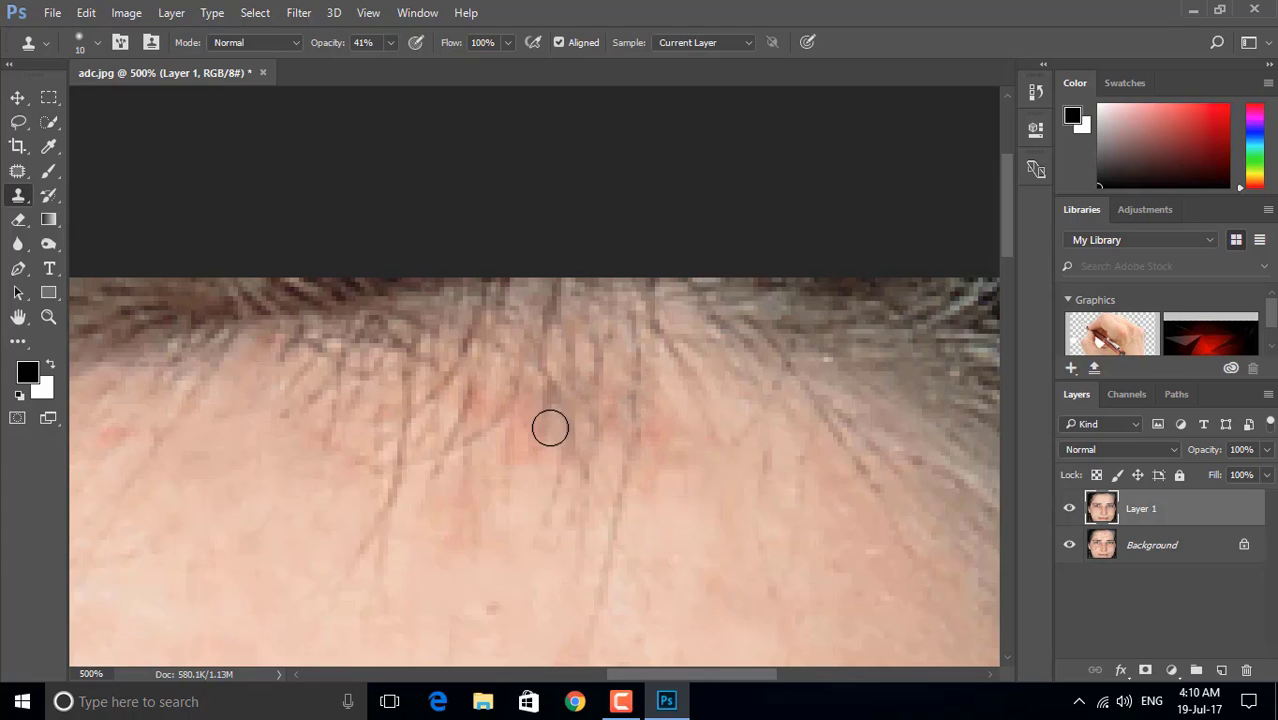
Undo the last clone dab beside the patched area and clone a dab of hair onto the right-hand part of the hairline.
click(439, 366)
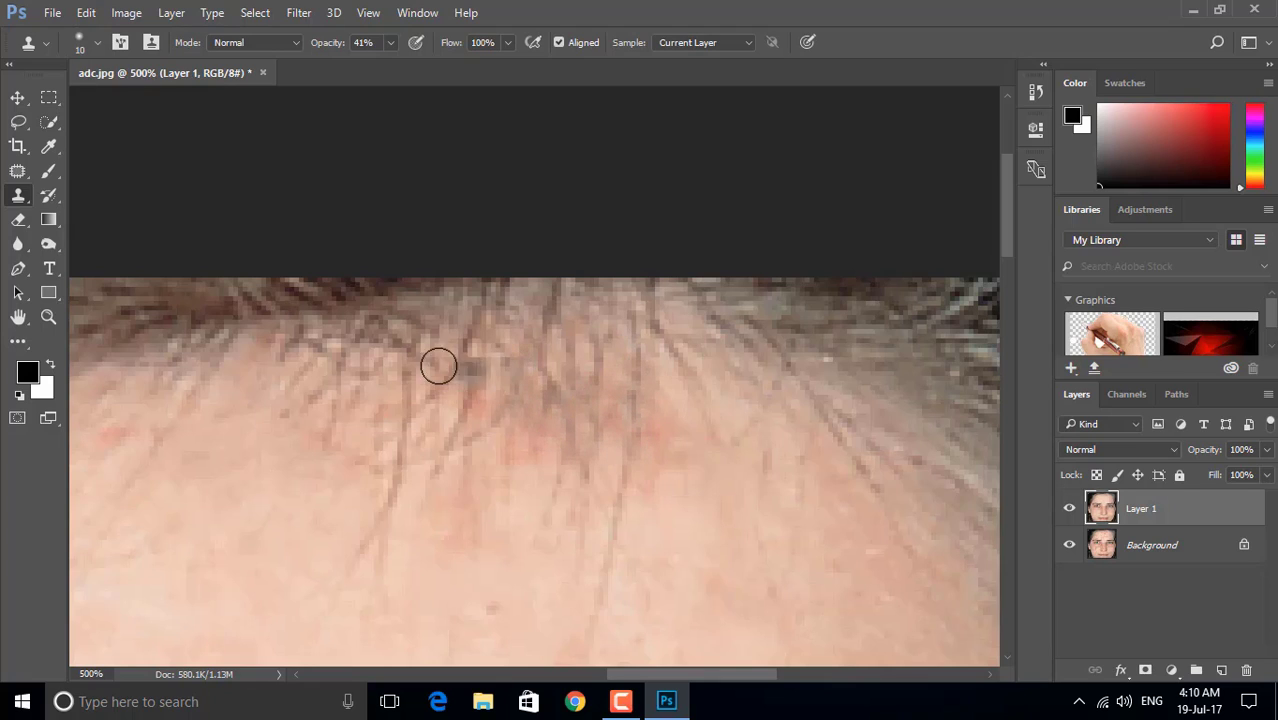
key(ctrl+z)
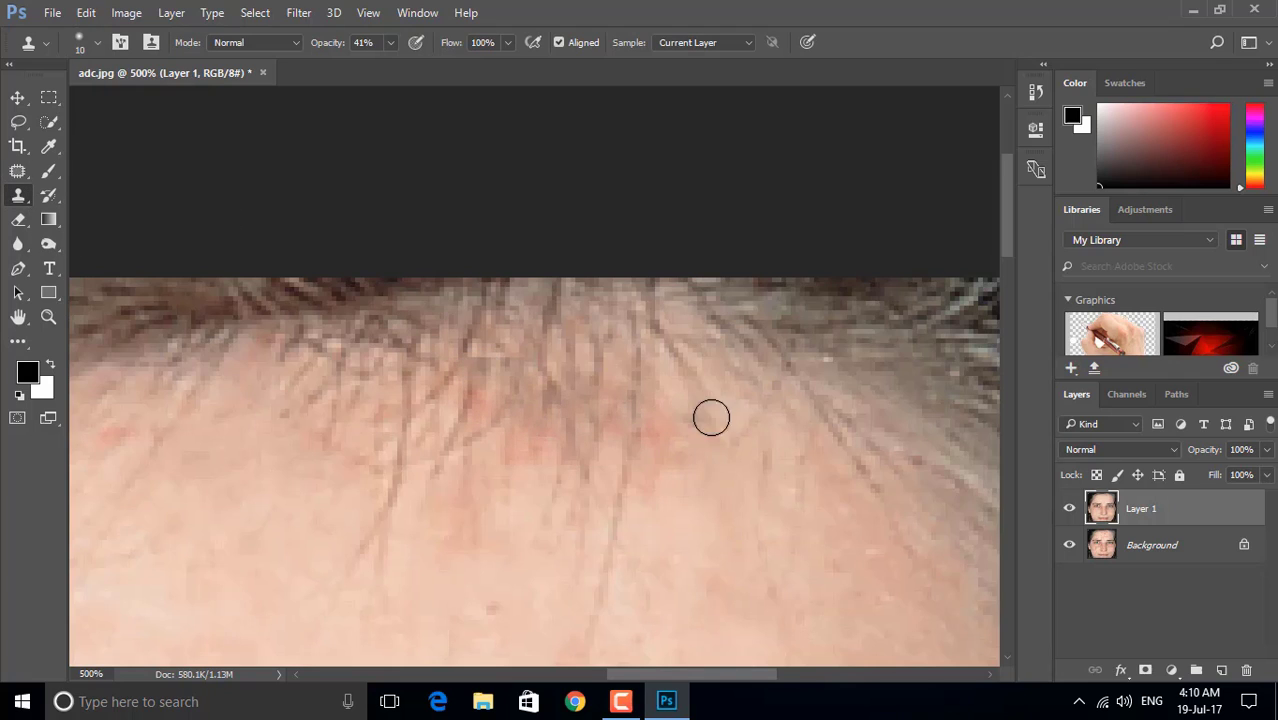
click(762, 410)
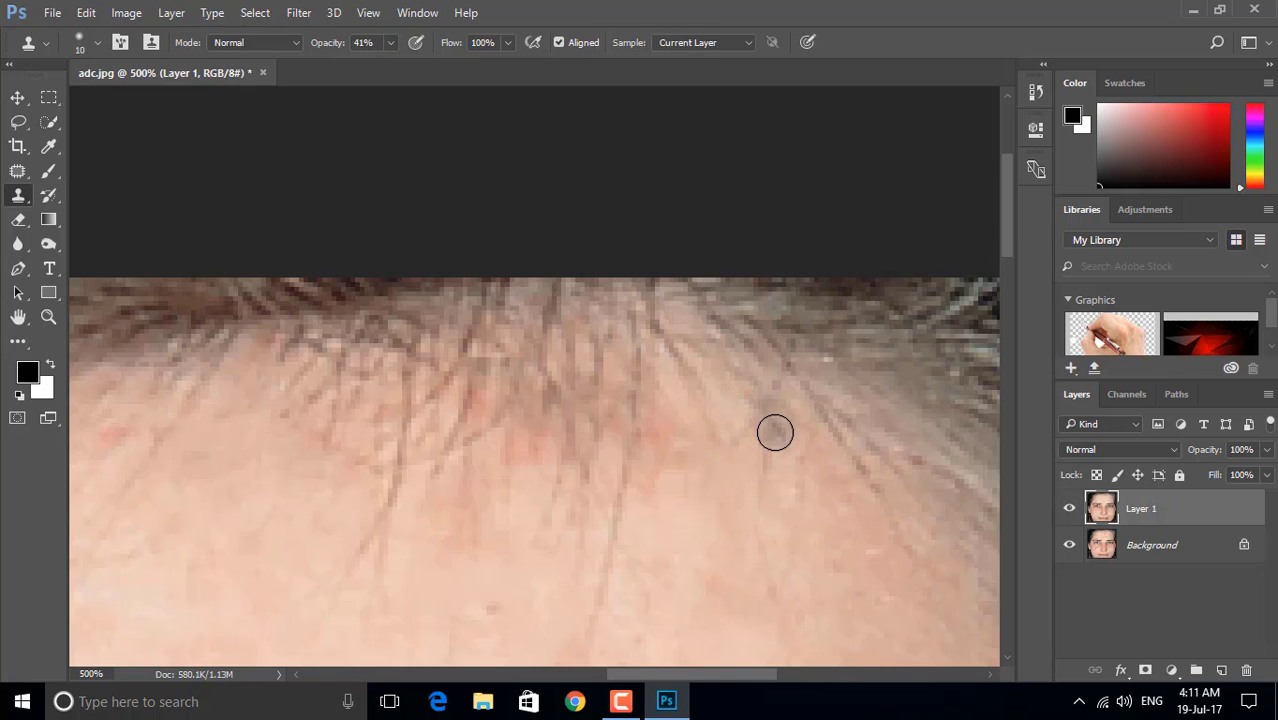
key(ctrl+0)
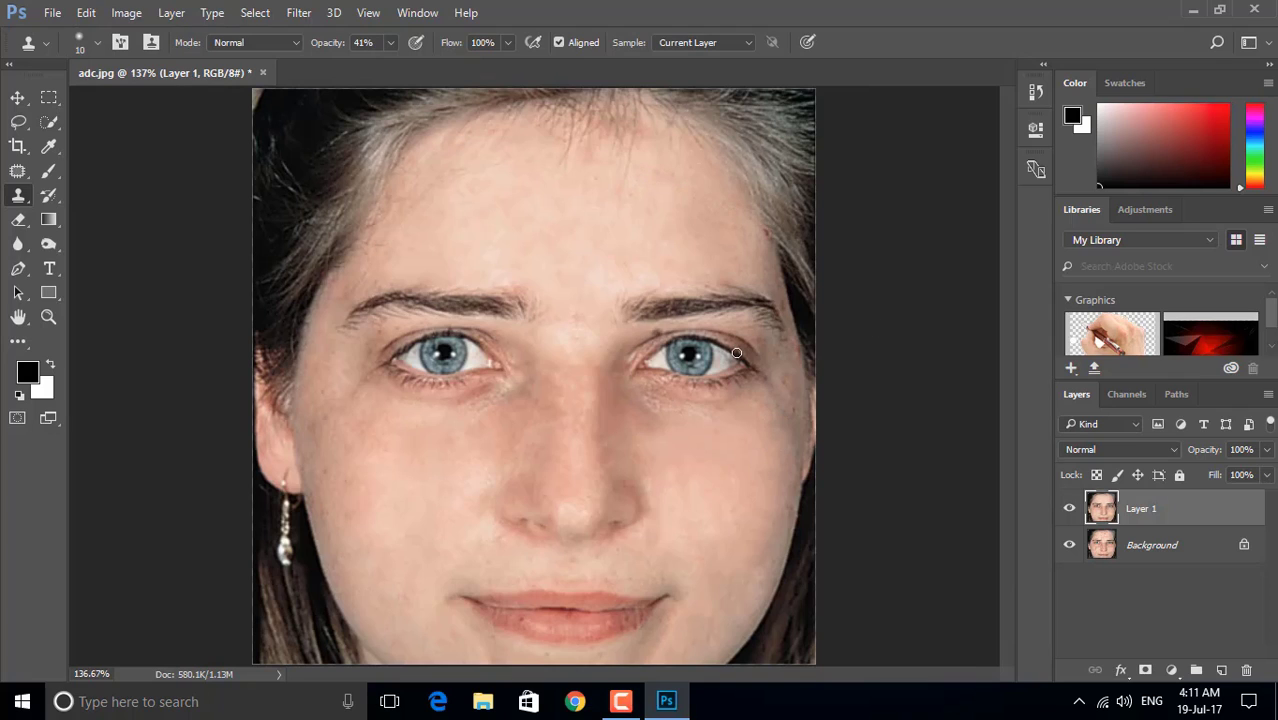